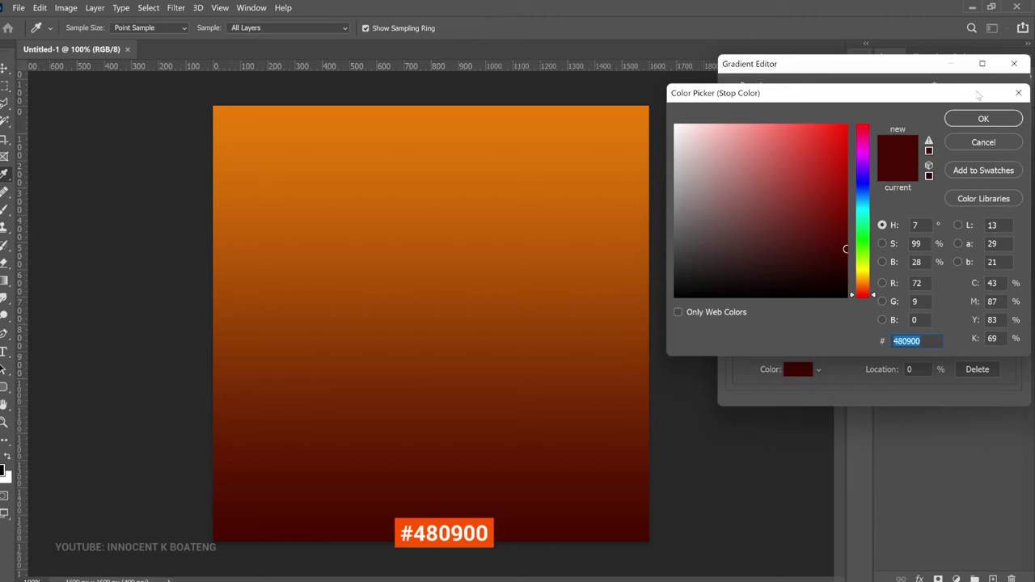
# Set the gradient's end colour stop to #eb7d07 and accept the edited gradient
pyautogui.doubleClick(1008, 309)
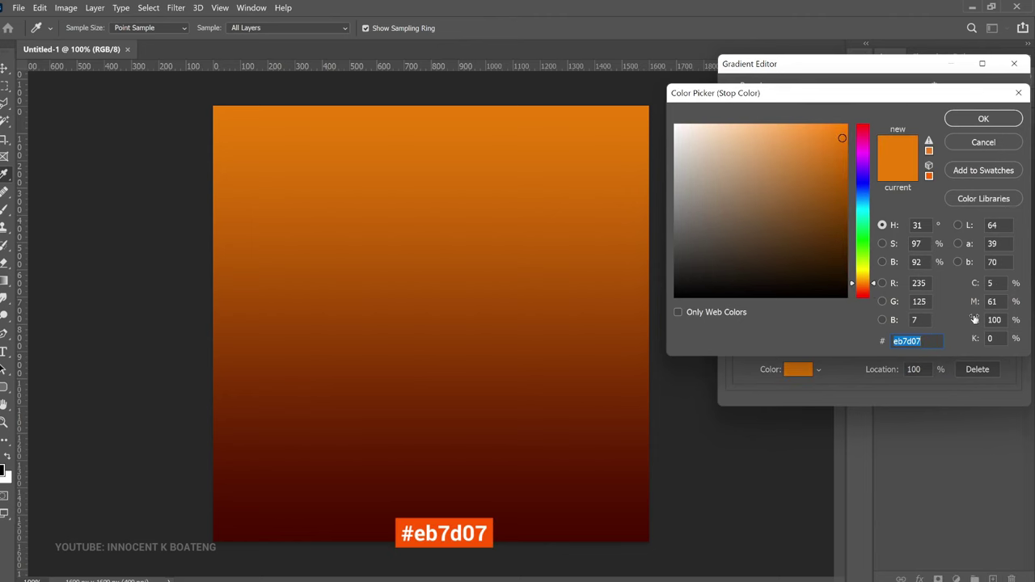
pyautogui.click(1004, 120)
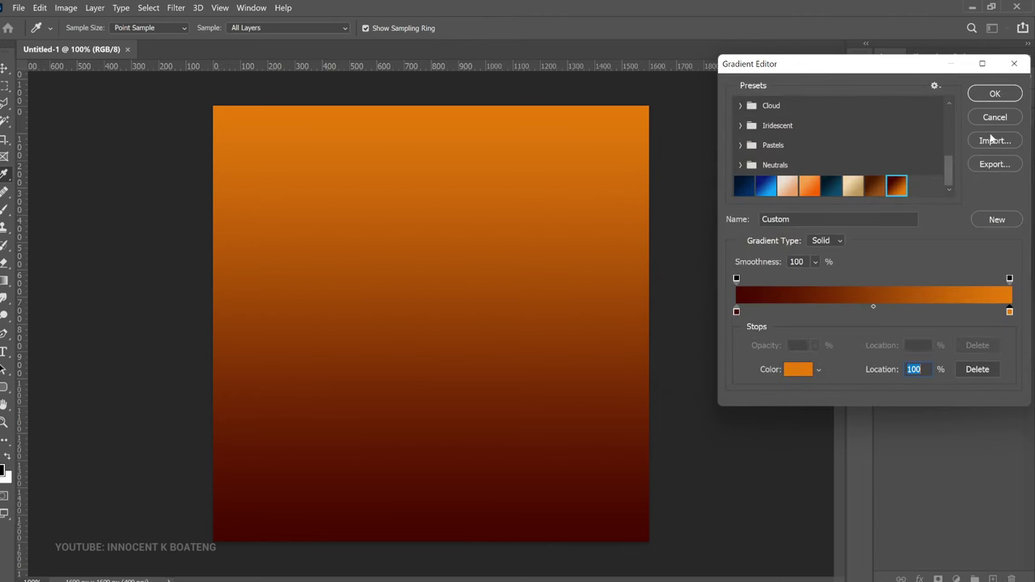
pyautogui.click(997, 95)
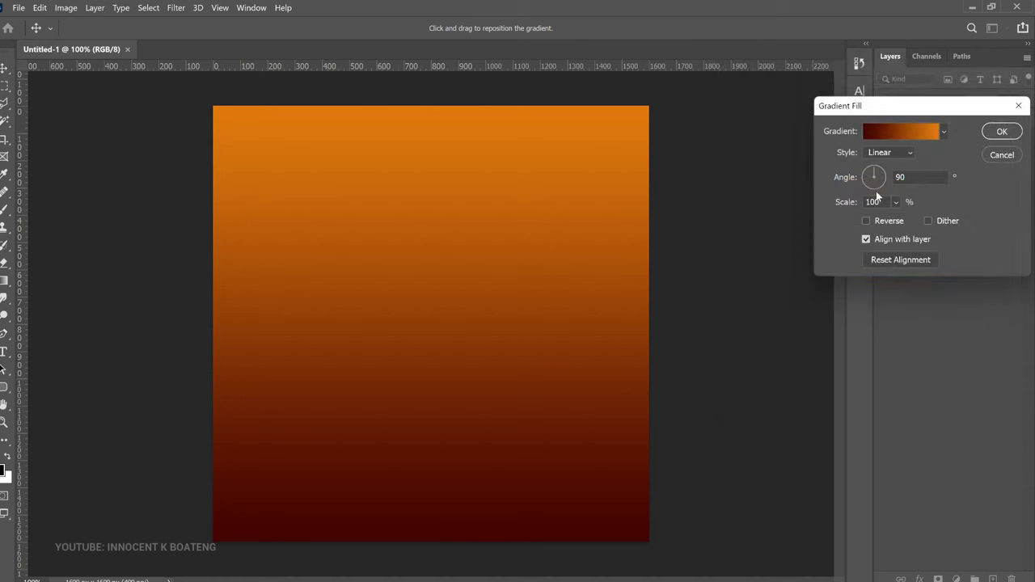
# Set the gradient fill's style to Radial and reverse its colours so the orange sits in the centre
pyautogui.click(891, 154)
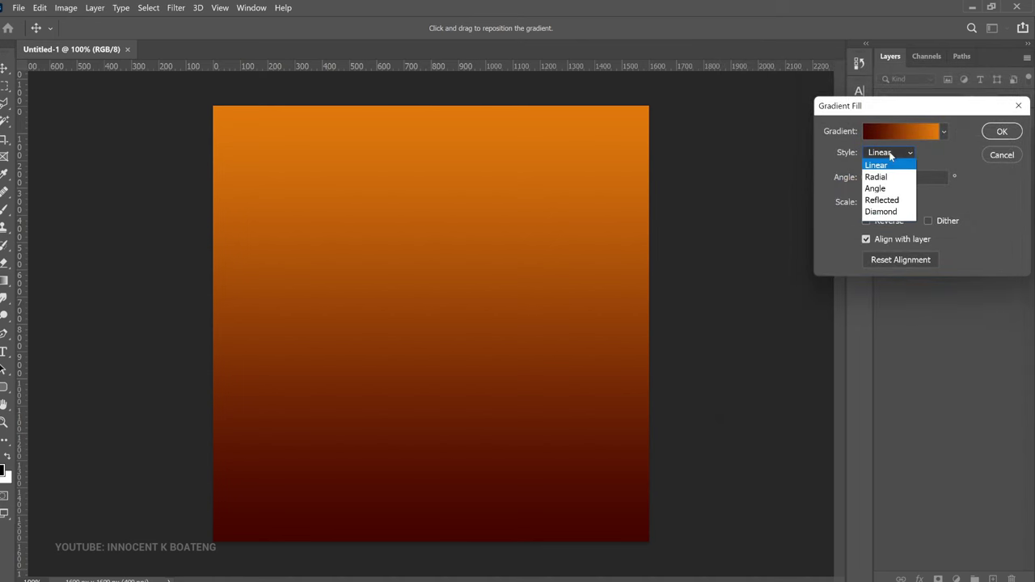
pyautogui.click(880, 174)
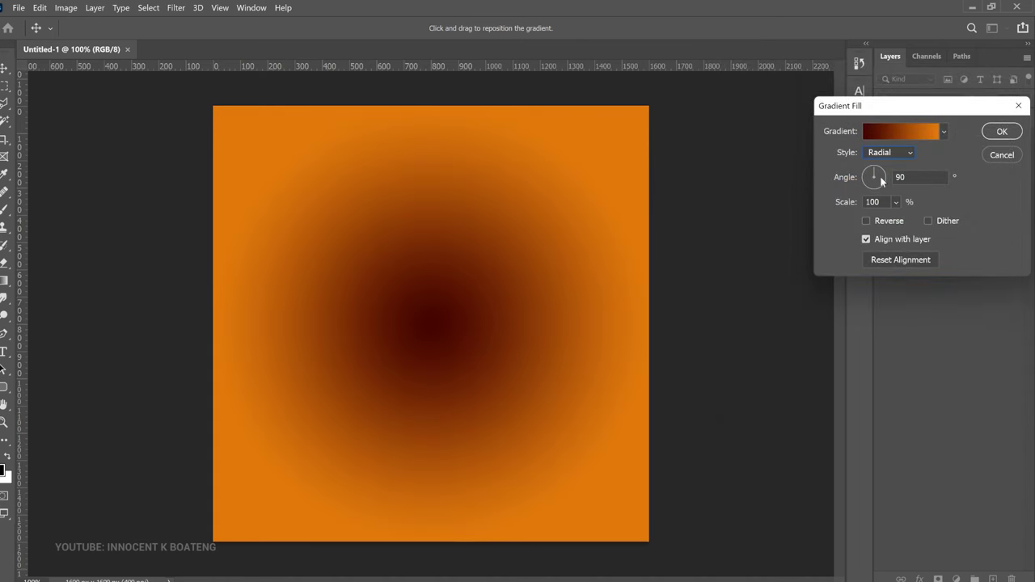
pyautogui.click(868, 221)
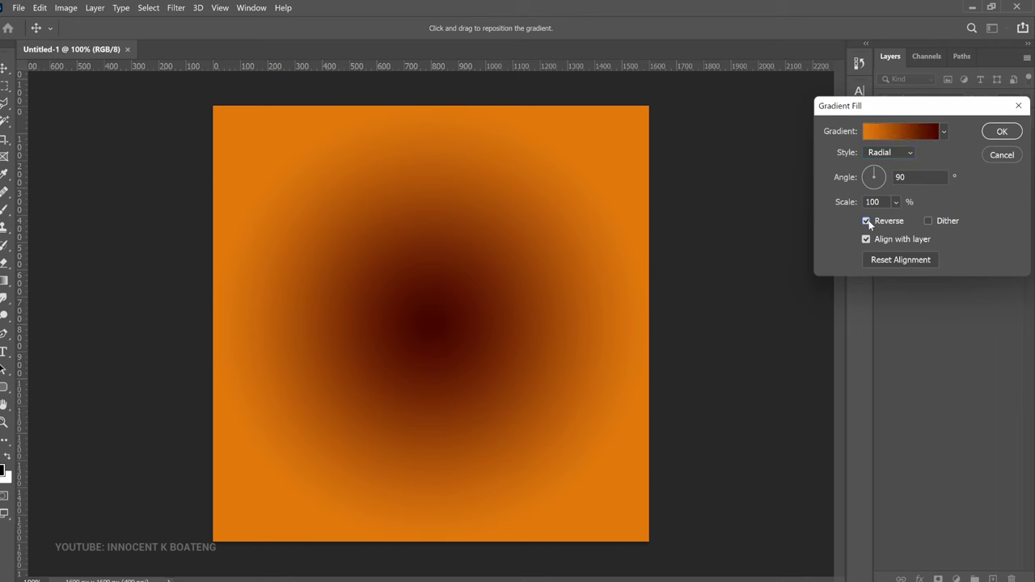
# Set the gradient fill's scale to 144% and apply the fill
pyautogui.click(894, 204)
pyautogui.moveTo(905, 221); pyautogui.dragTo(907, 222)
pyautogui.click(882, 204)
pyautogui.doubleClick(865, 202)
pyautogui.write('144')
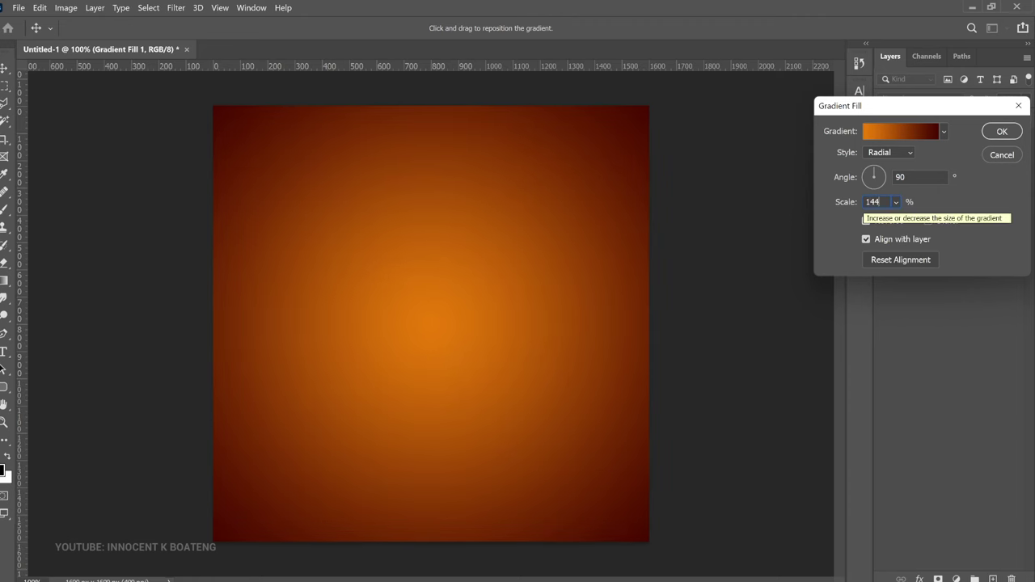
pyautogui.click(1001, 132)
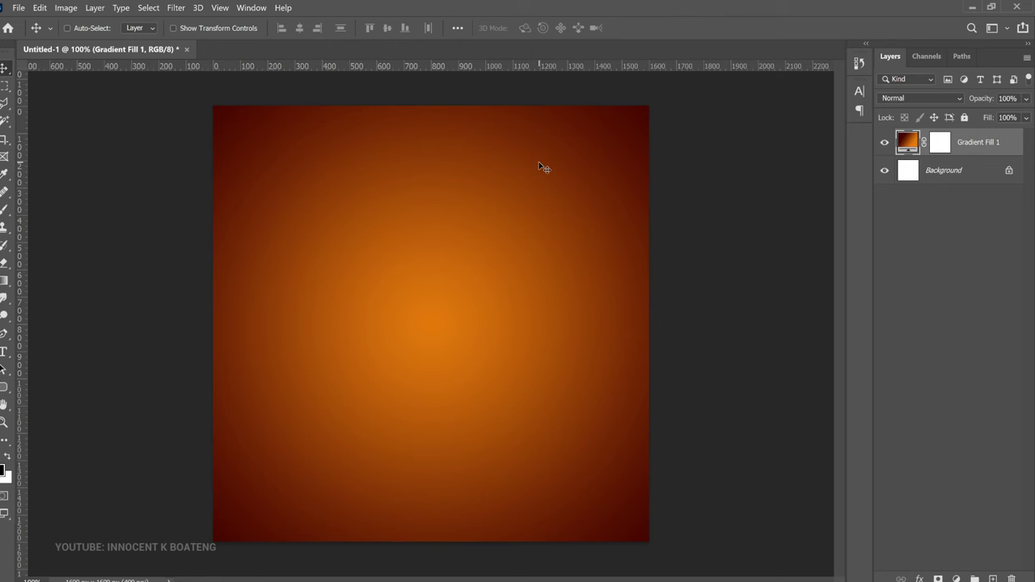
# Place the scratched black texture image 169d5154e980063a14a057864986a356 as an embedded layer above the gradient fill
pyautogui.click(19, 8)
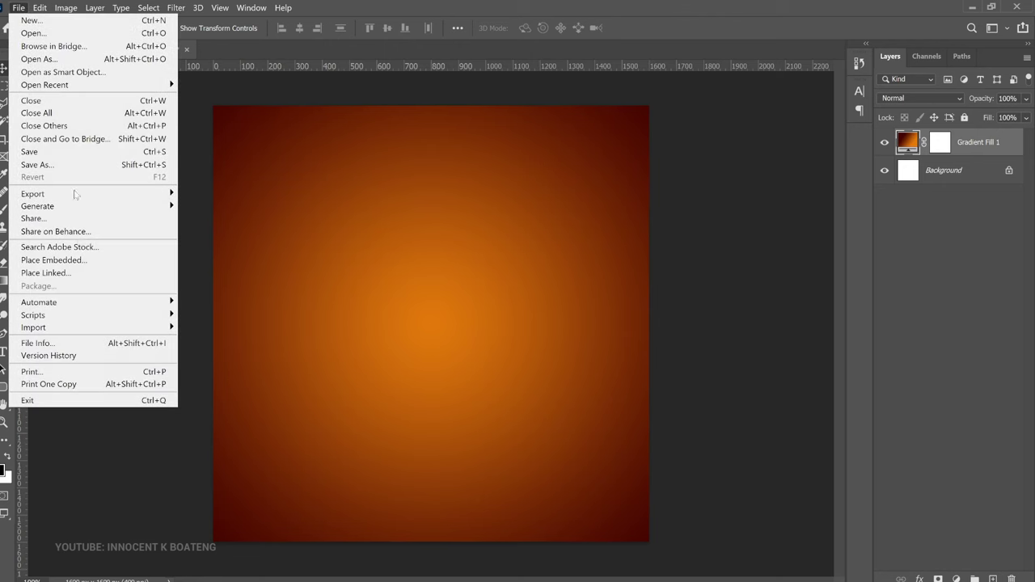
pyautogui.click(83, 259)
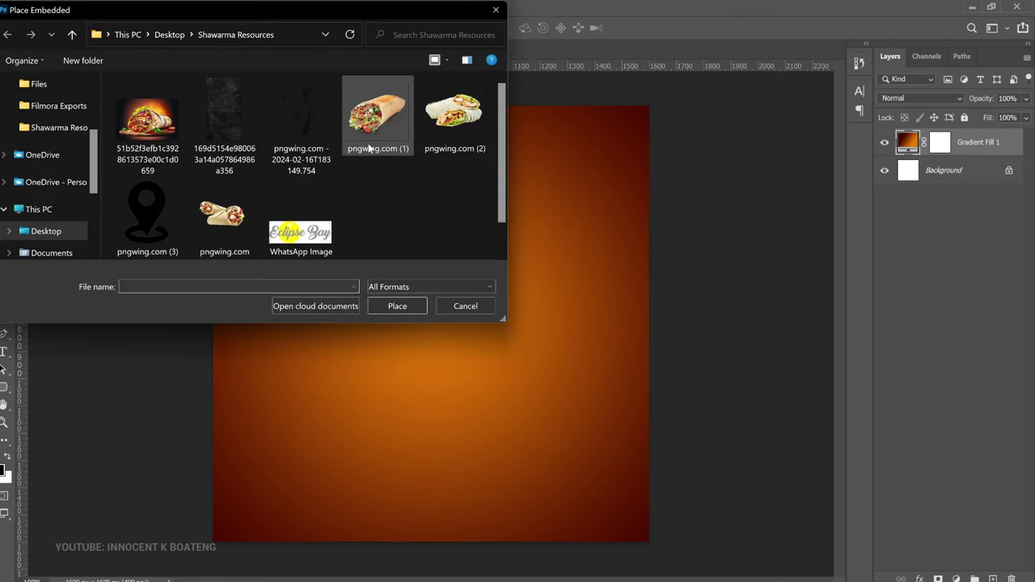
pyautogui.click(225, 114)
pyautogui.doubleClick(227, 109)
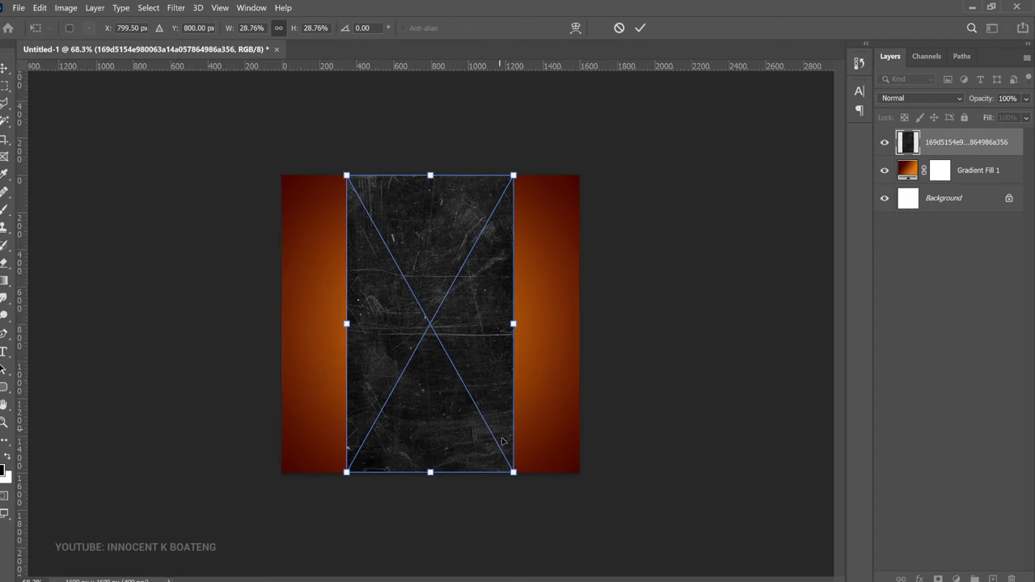
# Enlarge the placed texture proportionally to about 54% so that it covers the whole canvas
pyautogui.moveTo(514, 474); pyautogui.dragTo(655, 577)
pyautogui.moveTo(347, 174); pyautogui.dragTo(185, 107)
pyautogui.scroll(-1, 335, 176)
pyautogui.moveTo(288, 80); pyautogui.dragTo(287, 76)
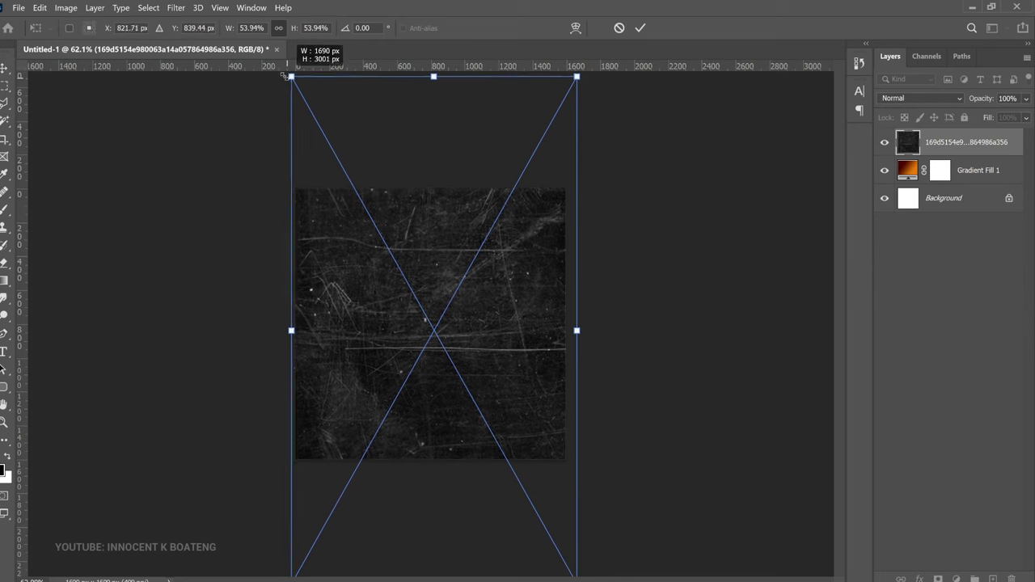
pyautogui.press('Return')
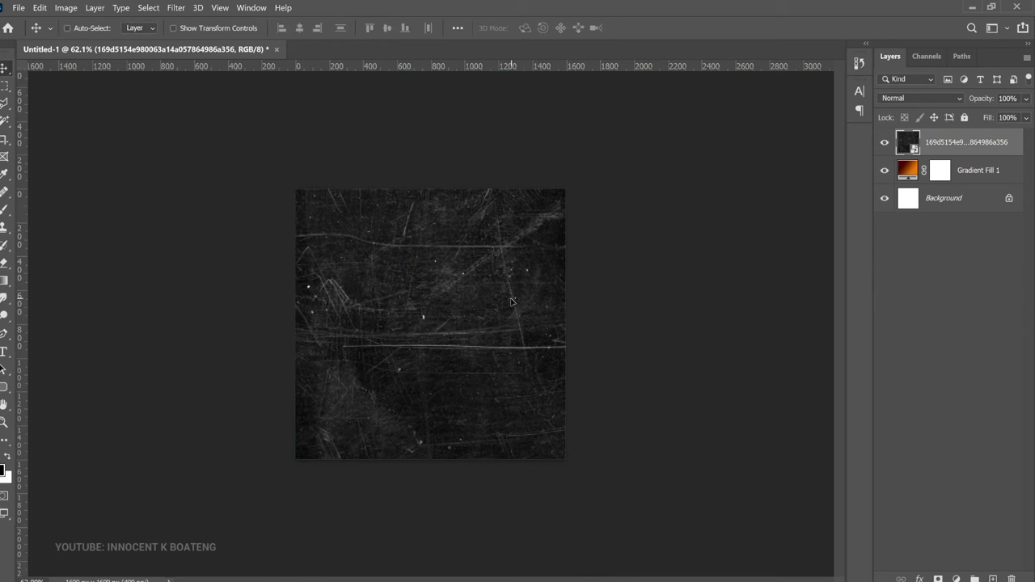
# Rasterize the texture layer and rename it bg1
pyautogui.rightClick(975, 146)
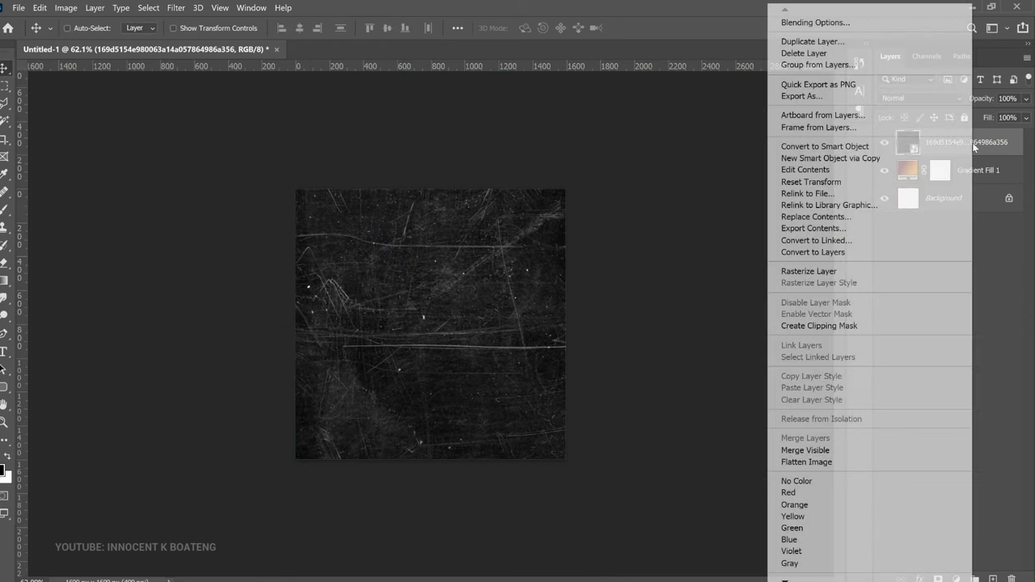
pyautogui.click(823, 271)
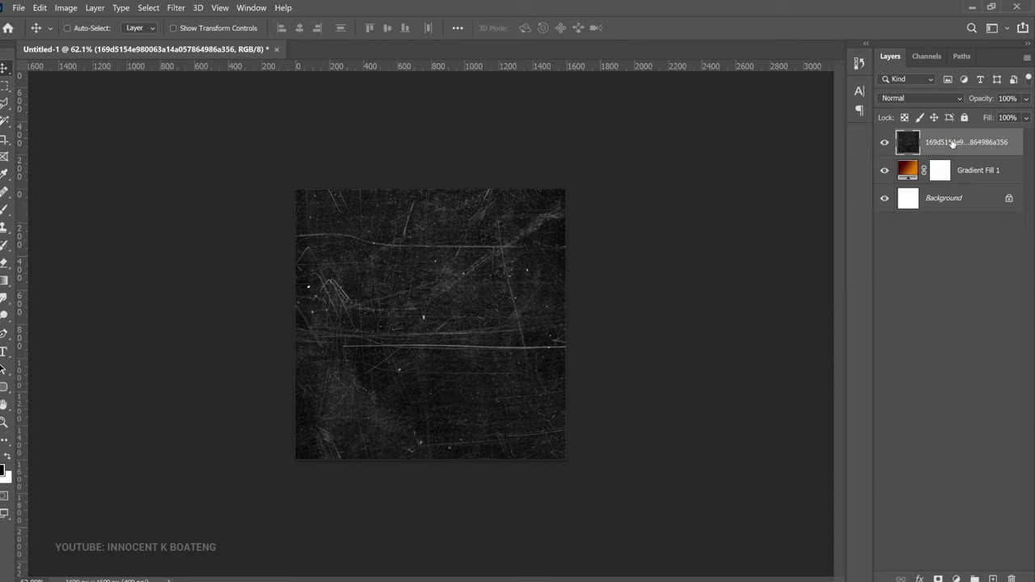
pyautogui.doubleClick(953, 142)
pyautogui.write('n')
pyautogui.write('g1')
pyautogui.press('Return')
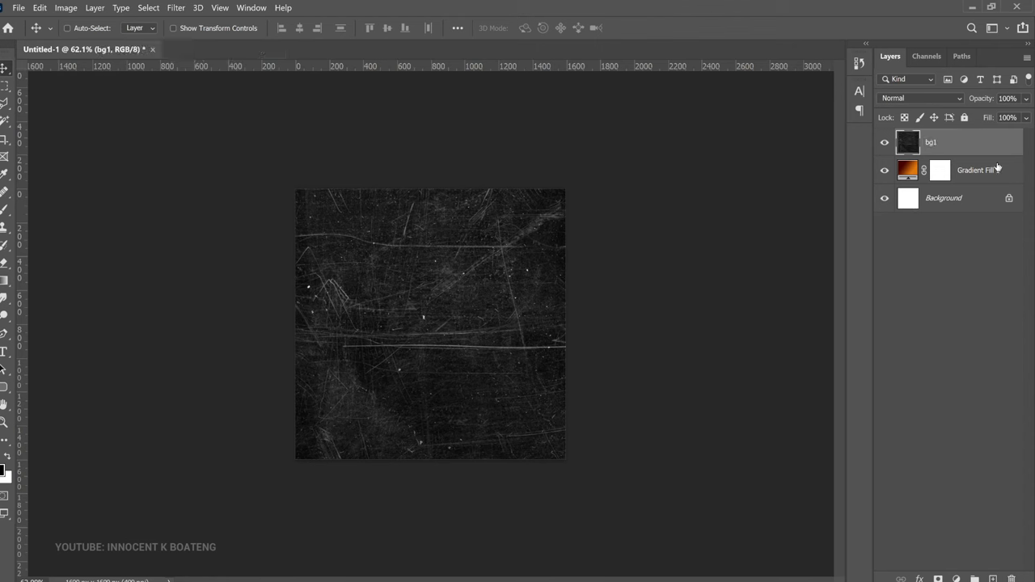
# Blend the bg1 texture into the gradient with Soft Light mode at 41% opacity
pyautogui.click(951, 99)
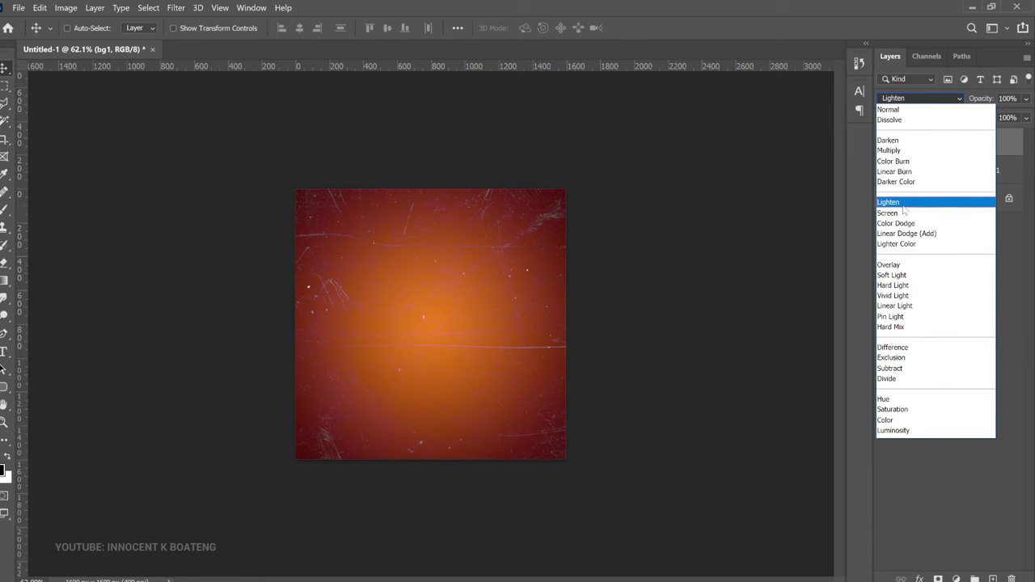
pyautogui.click(893, 275)
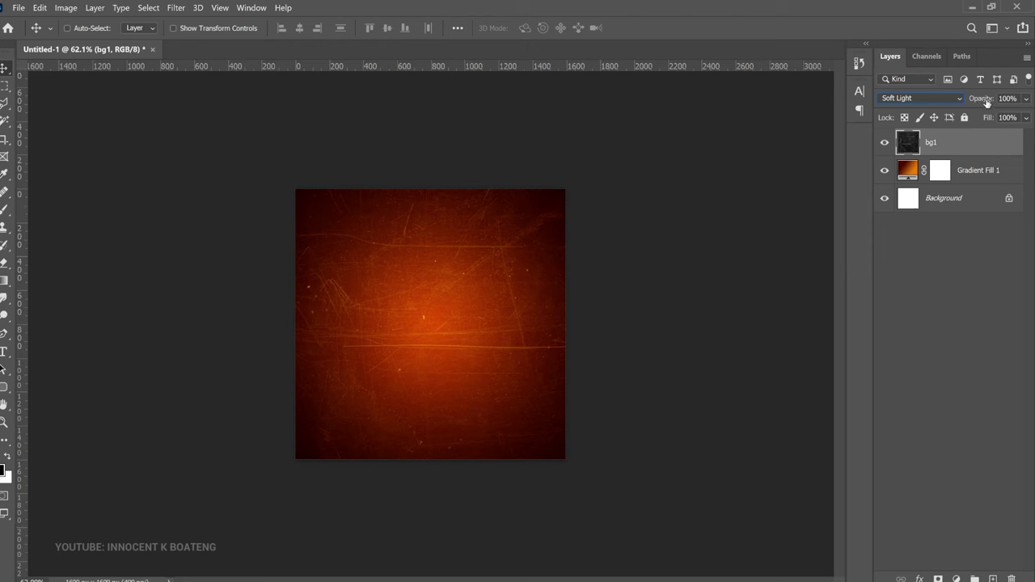
pyautogui.moveTo(987, 103); pyautogui.dragTo(946, 96)
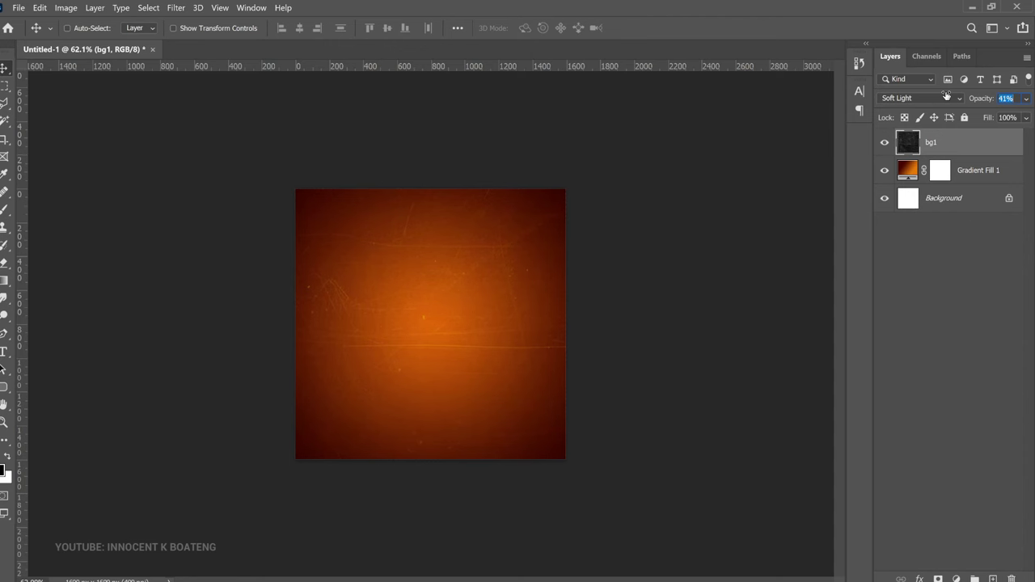
pyautogui.hotkey('ctrl', '1')
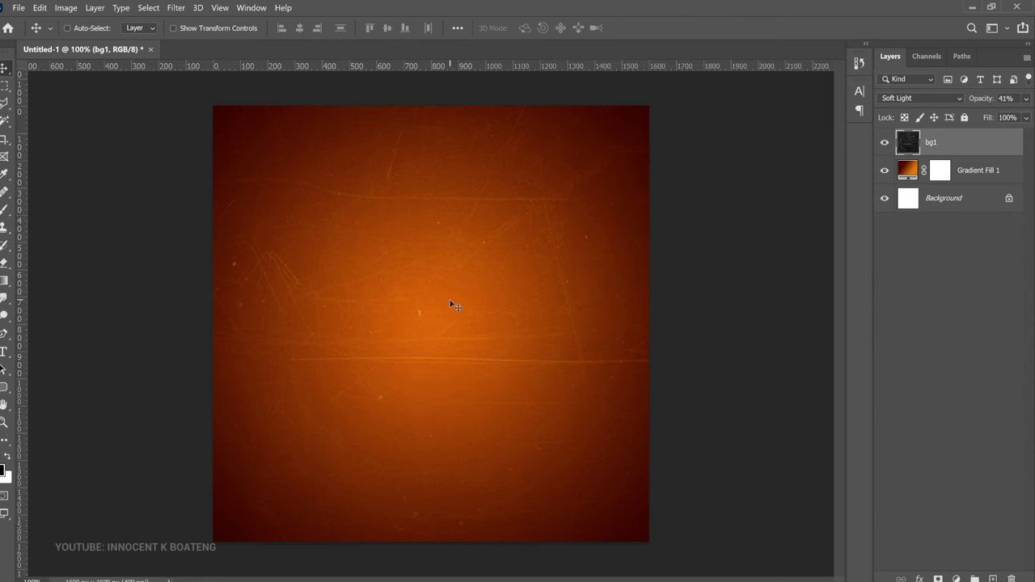
# Place the wrap image pngwing.com (1), shrinking it to about a third of the canvas width just left of centre
pyautogui.click(18, 7)
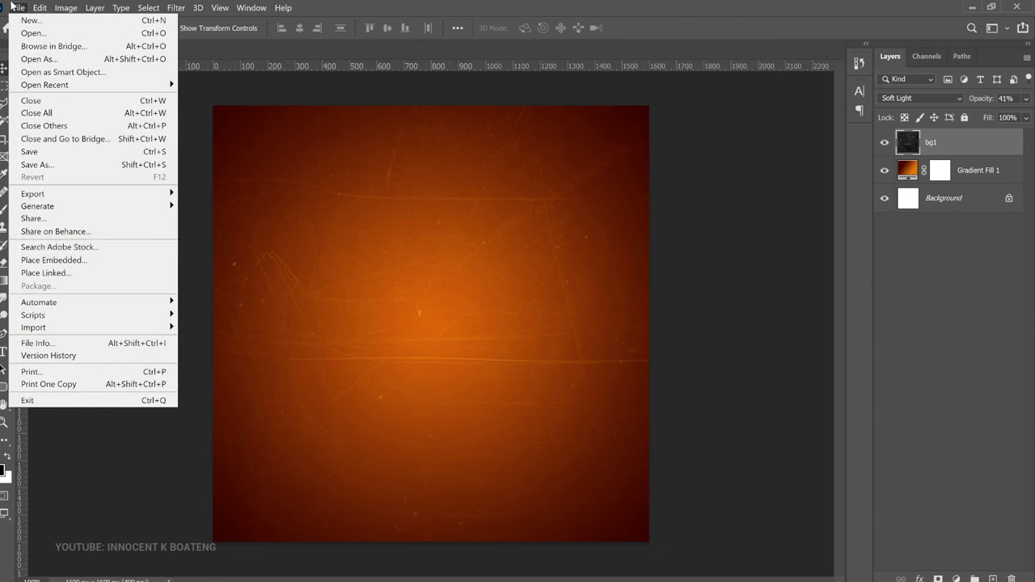
pyautogui.click(76, 259)
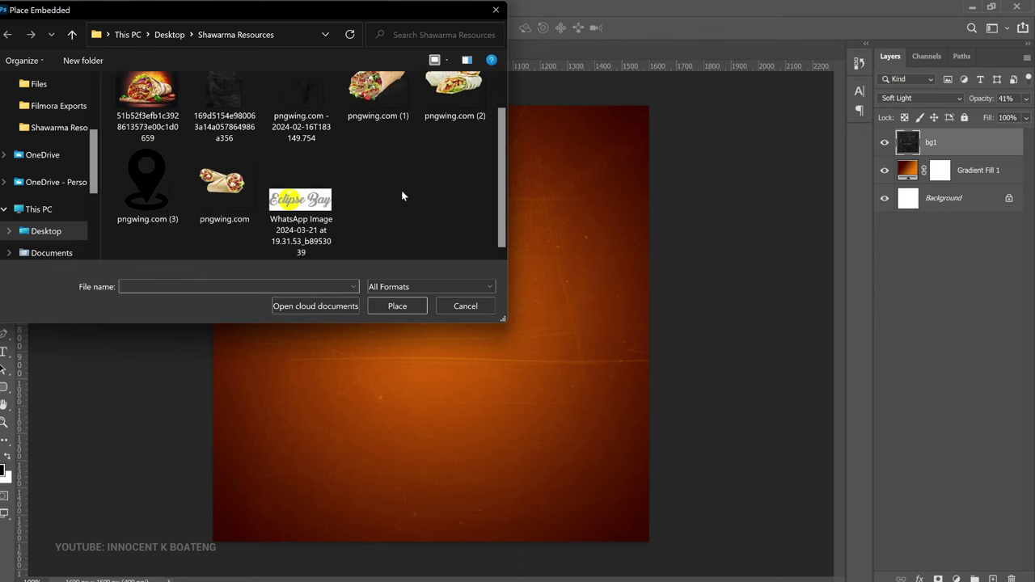
pyautogui.doubleClick(379, 115)
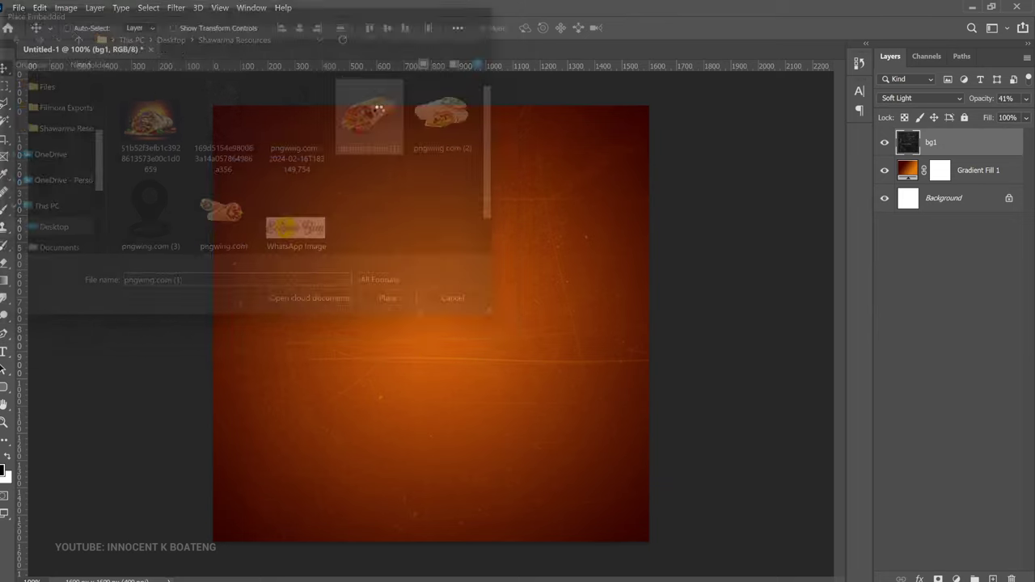
pyautogui.moveTo(467, 305); pyautogui.dragTo(370, 379)
pyautogui.moveTo(342, 454); pyautogui.dragTo(432, 324)
pyautogui.press('Return')
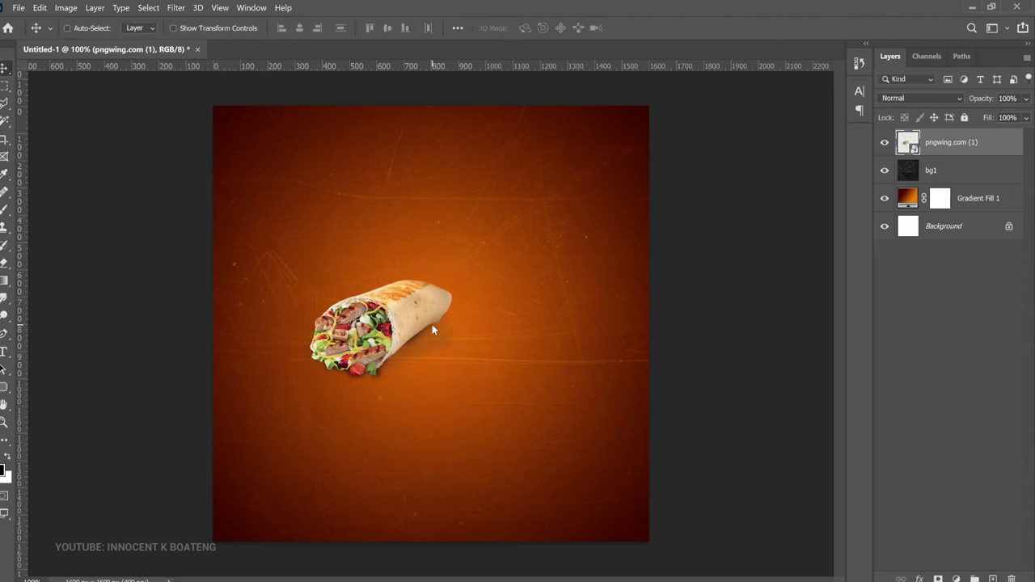
# Place the wrap image pngwing.com (2), scale it to about 23% and position it above centre over the first wrap
pyautogui.click(12, 9)
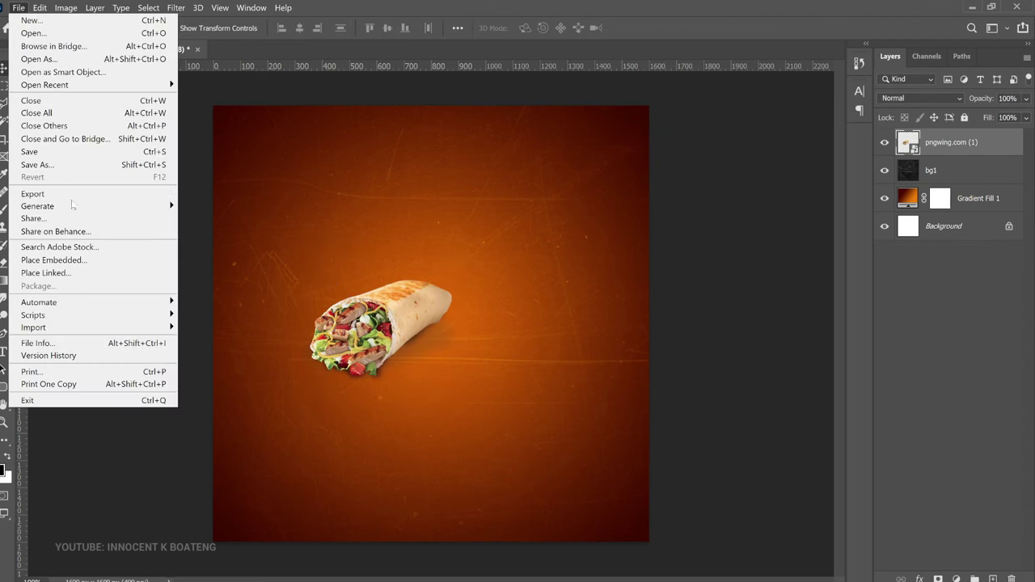
pyautogui.click(82, 262)
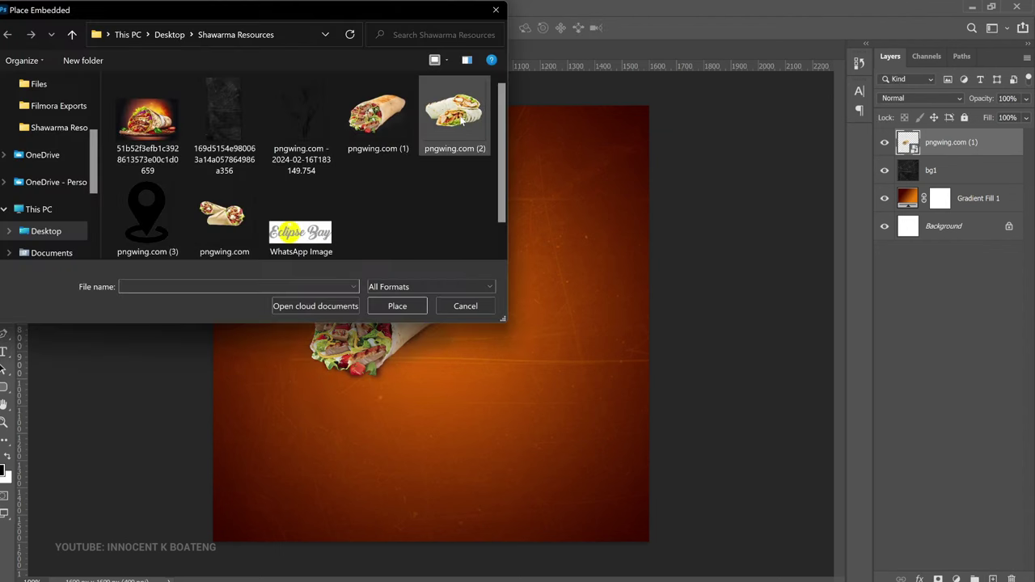
pyautogui.doubleClick(460, 116)
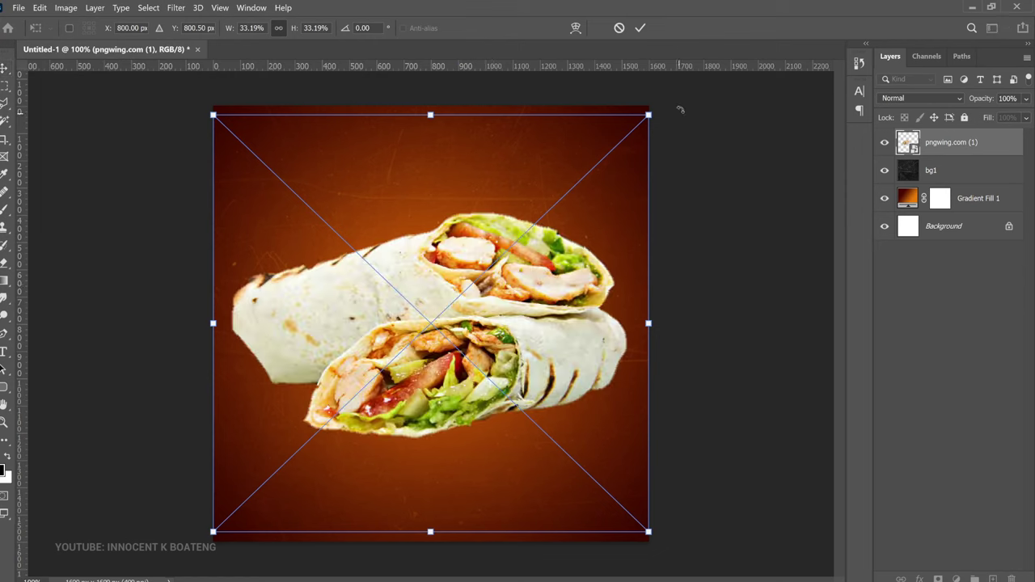
pyautogui.moveTo(649, 115); pyautogui.dragTo(519, 240)
pyautogui.moveTo(467, 315); pyautogui.dragTo(510, 213)
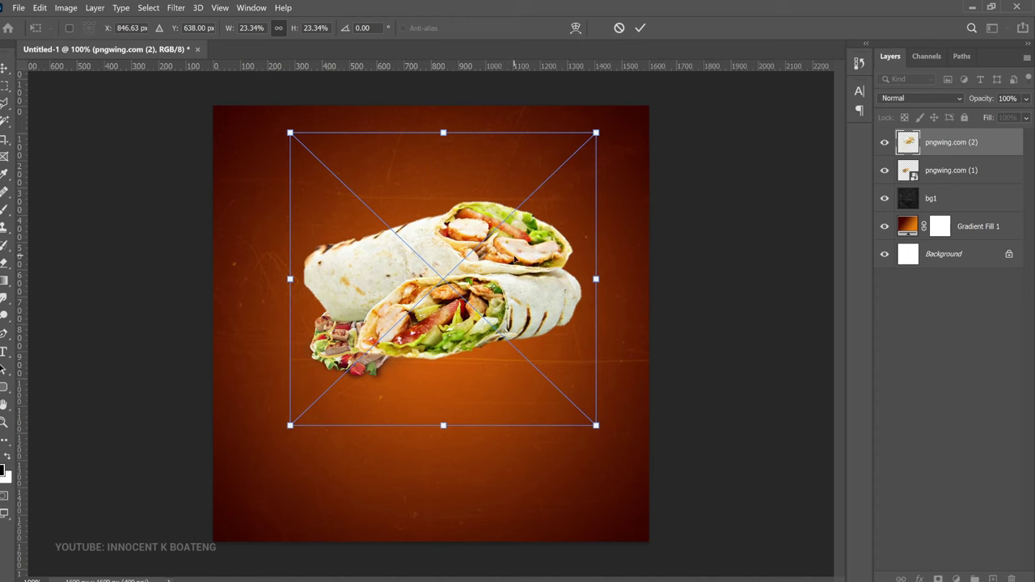
pyautogui.press('Return')
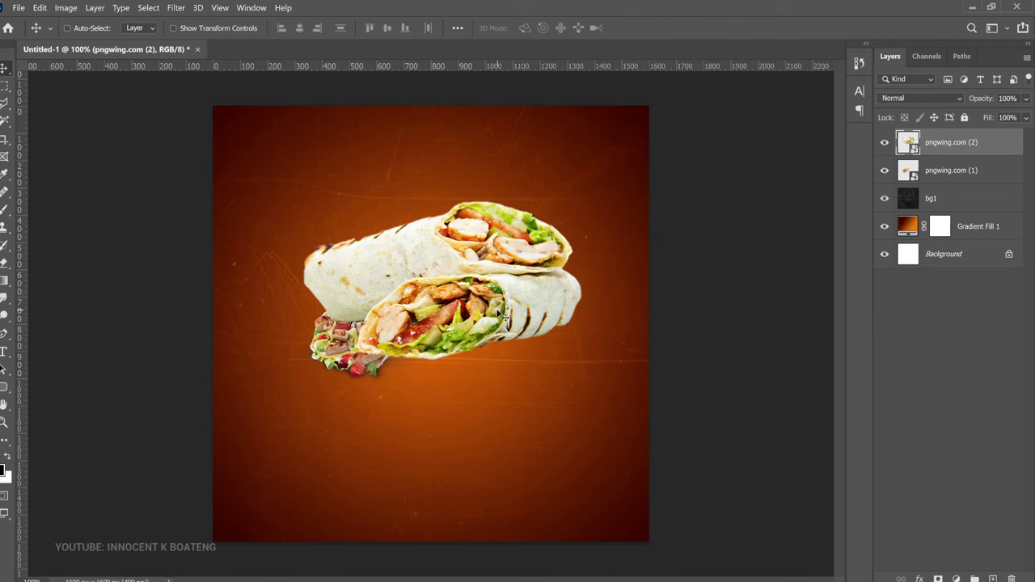
# Add a new layer above pngwing.com (1) and paint a black shadow beneath the upper wraps with a soft 200 px brush at 0% hardness
pyautogui.click(957, 175)
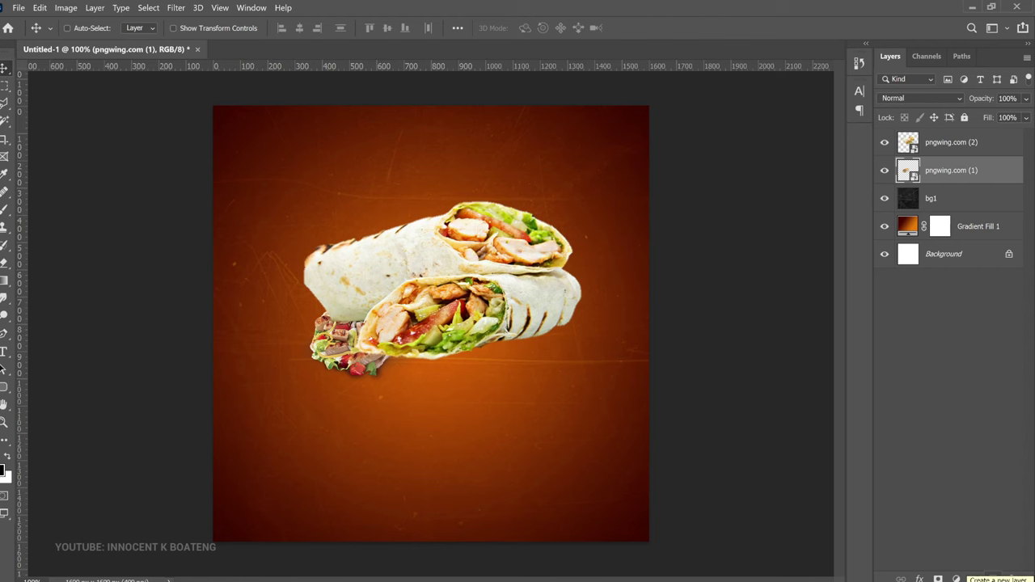
pyautogui.click(993, 579)
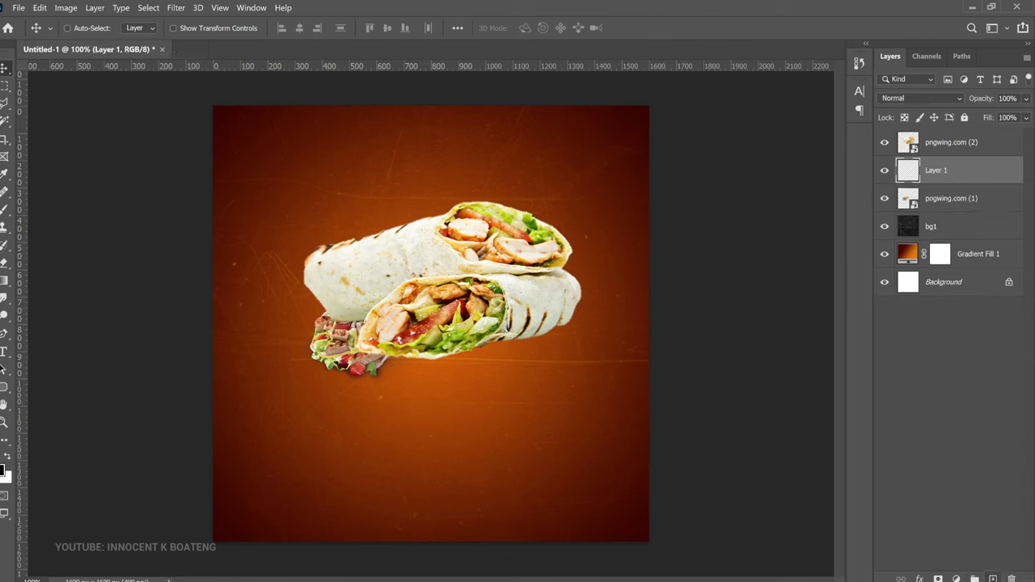
pyautogui.press('b')
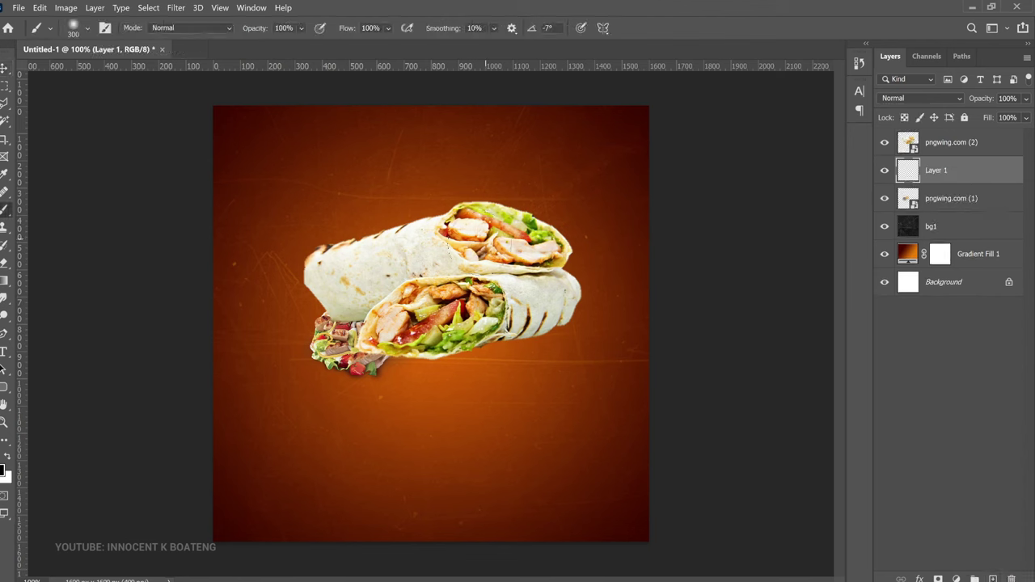
pyautogui.rightClick(416, 246)
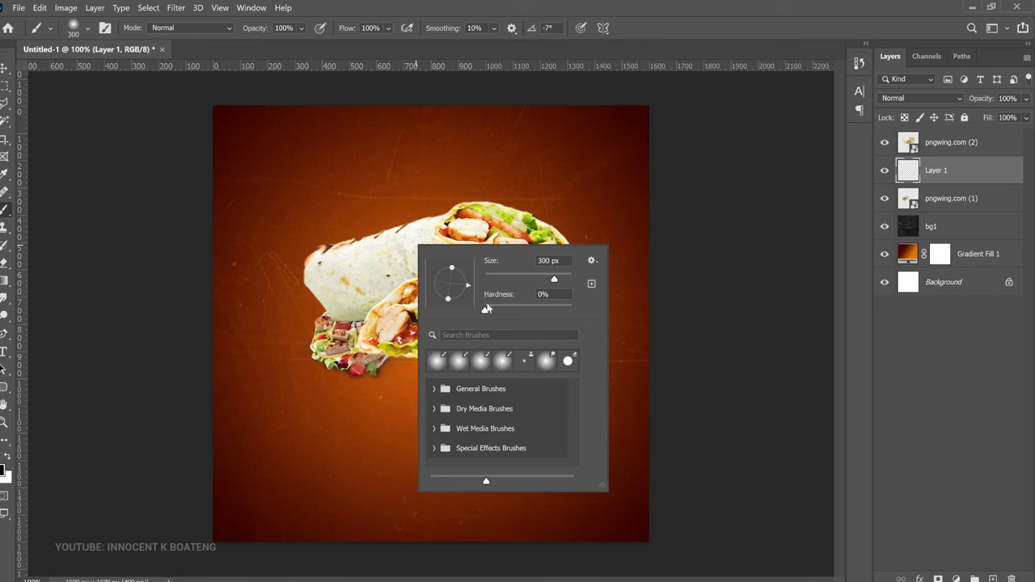
pyautogui.press('Return')
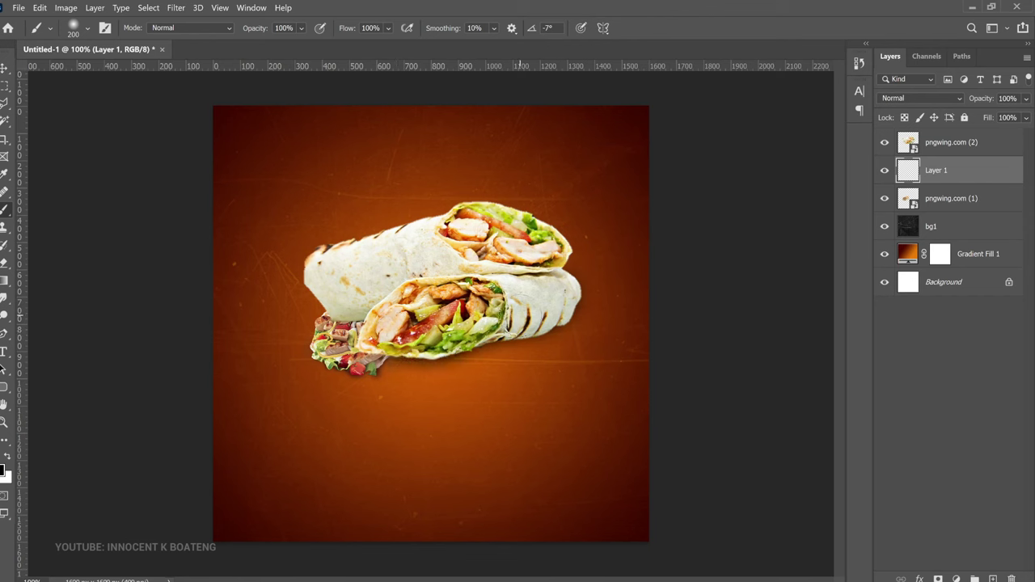
pyautogui.moveTo(493, 349); pyautogui.dragTo(547, 349)
# Try painting the shadow with the brush at 92% hardness, undo the stroke and restore the soft brush edge
pyautogui.rightClick(547, 324)
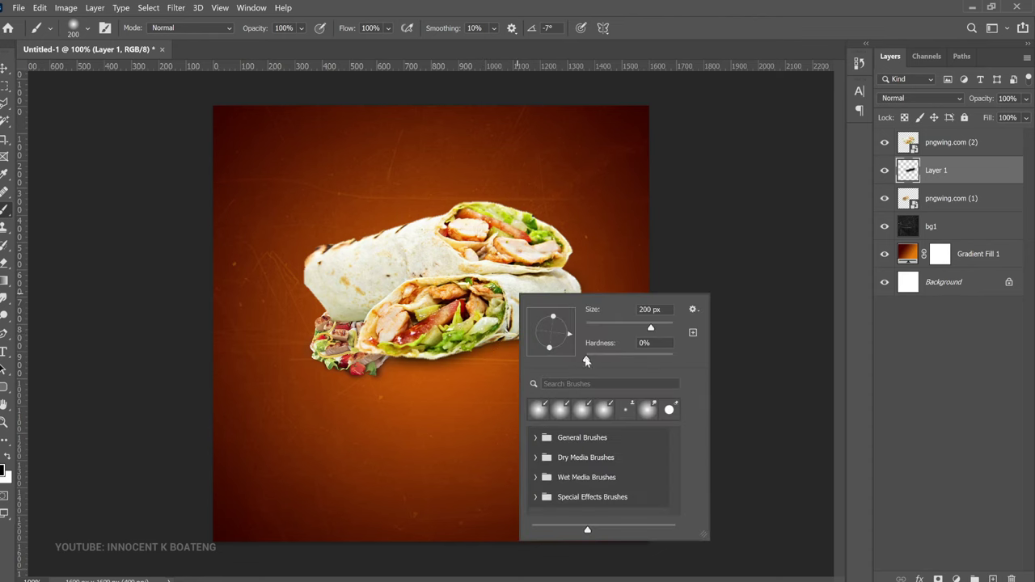
pyautogui.moveTo(591, 358); pyautogui.dragTo(666, 358)
pyautogui.press('Return')
pyautogui.moveTo(503, 356)
pyautogui.mouseDown()
pyautogui.moveTo(376, 366)
pyautogui.moveTo(388, 364)
pyautogui.mouseUp()
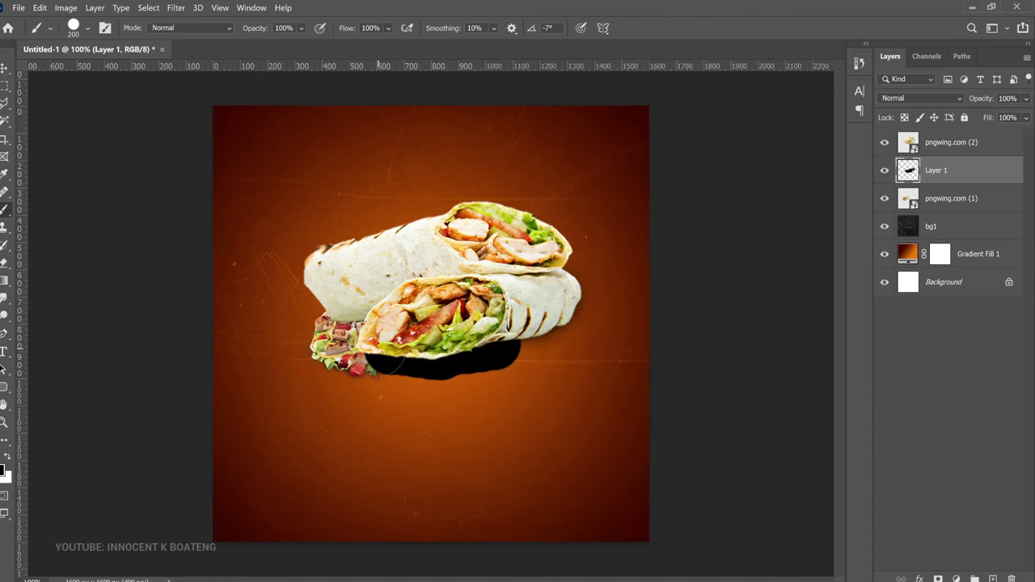
pyautogui.hotkey('ctrl', 'z')
pyautogui.rightClick(582, 350)
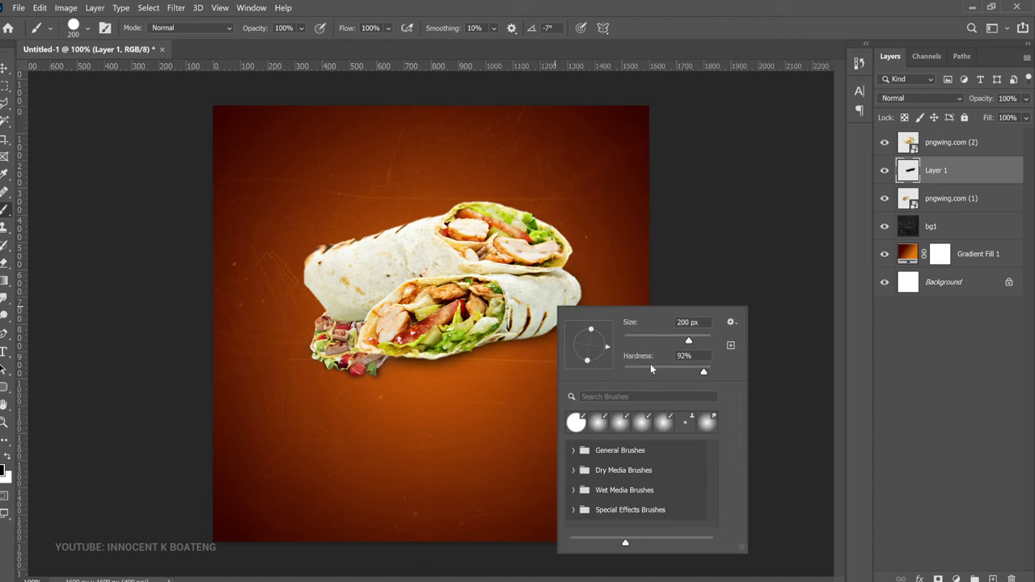
pyautogui.moveTo(655, 374); pyautogui.dragTo(592, 374)
# Lower the opacity of the painted shadow on Layer 1 to 73%
pyautogui.click(927, 171)
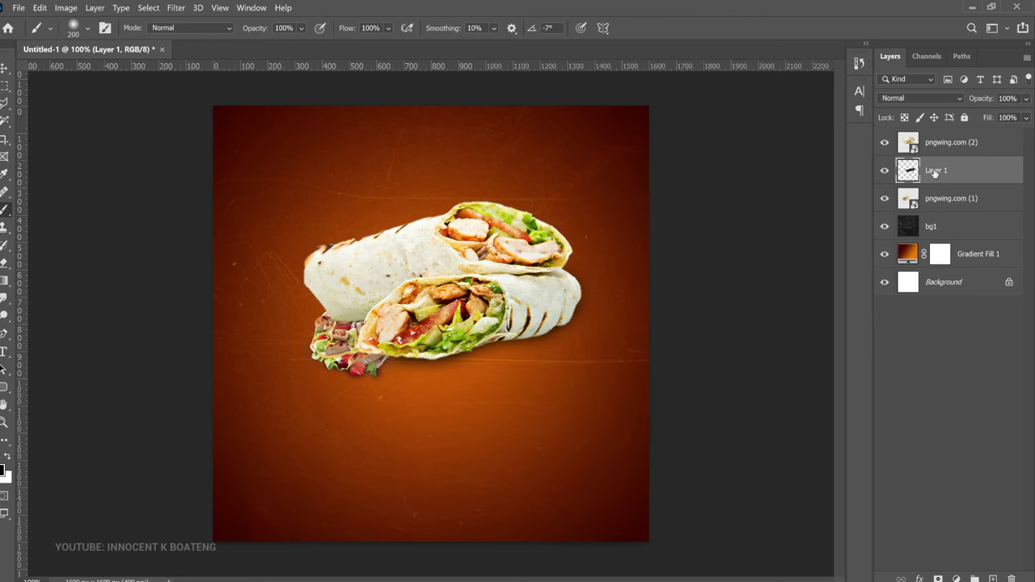
pyautogui.moveTo(986, 104); pyautogui.dragTo(969, 103)
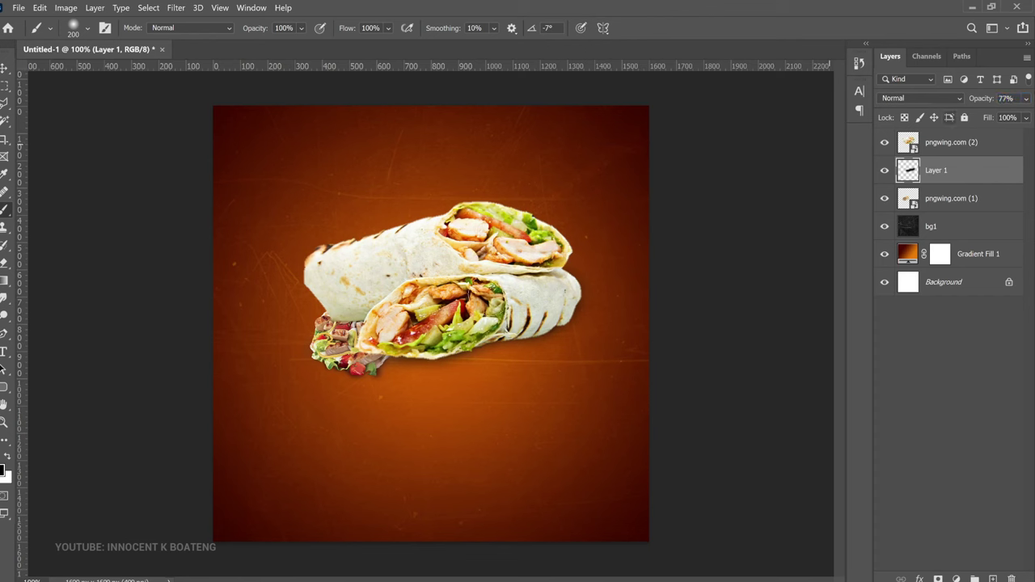
pyautogui.moveTo(982, 100); pyautogui.dragTo(984, 104)
pyautogui.press('v')
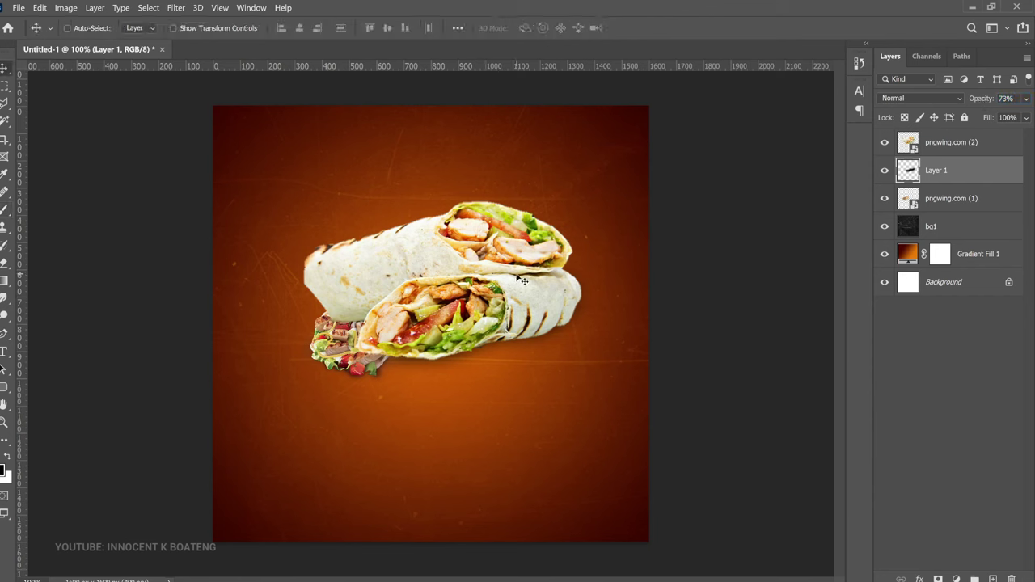
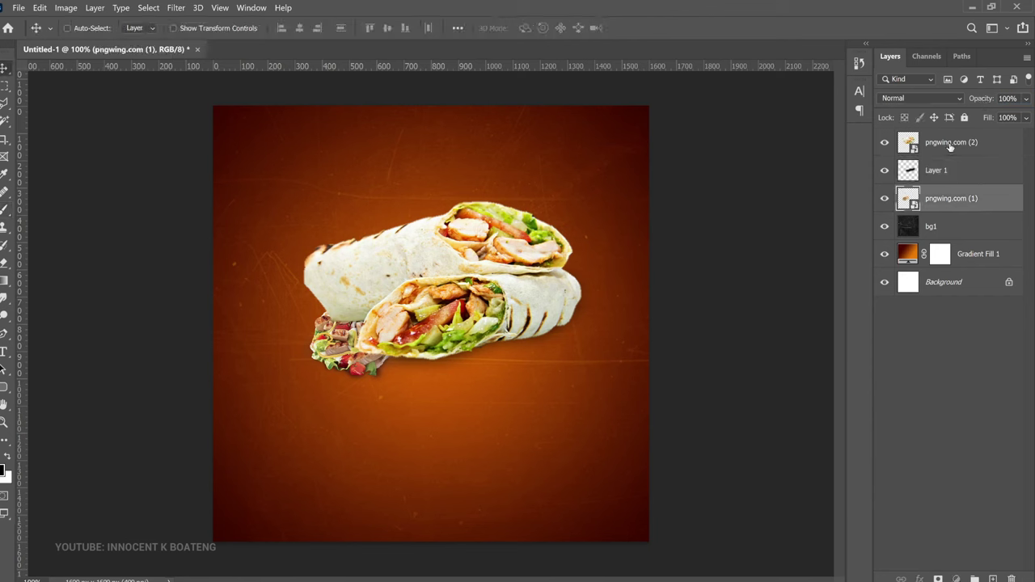
# Group both wrap layers with the shadow layer and centre the group horizontally on the canvas
pyautogui.keyDown('shift'); pyautogui.click(950, 147); pyautogui.keyUp('shift')
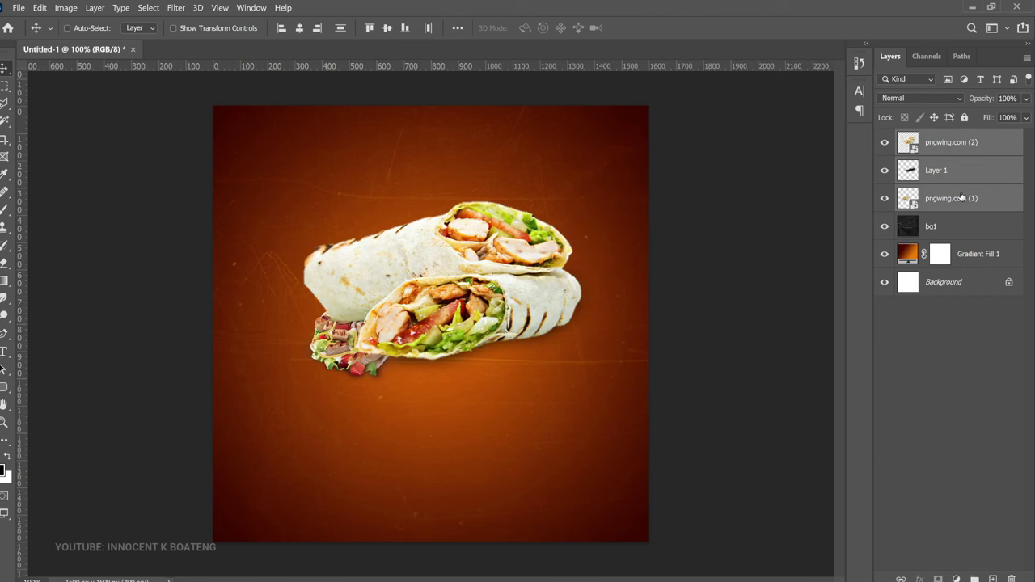
pyautogui.press('ctrl')
pyautogui.hotkey('ctrl', 'g')
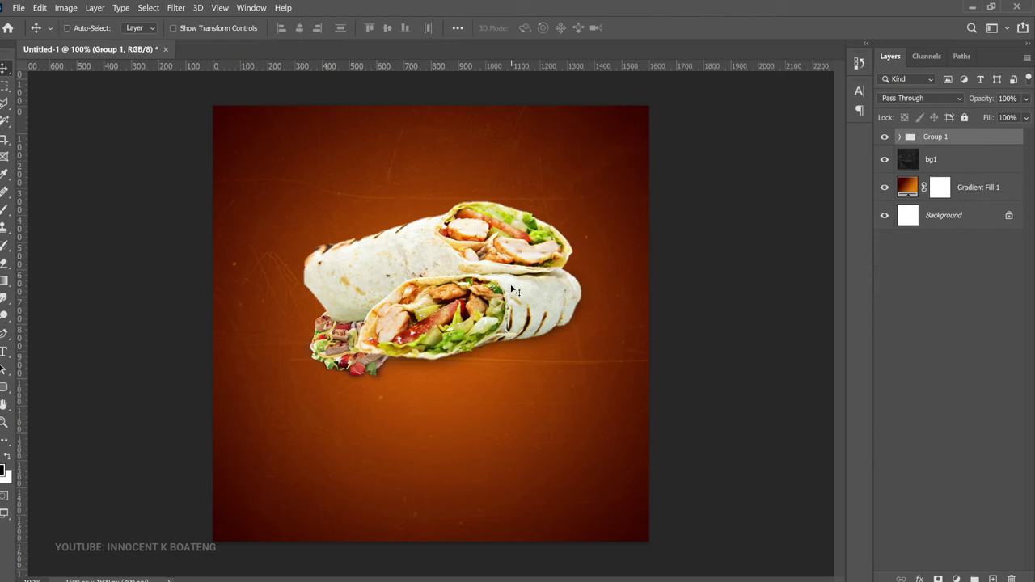
pyautogui.hotkey('ctrl', 'a')
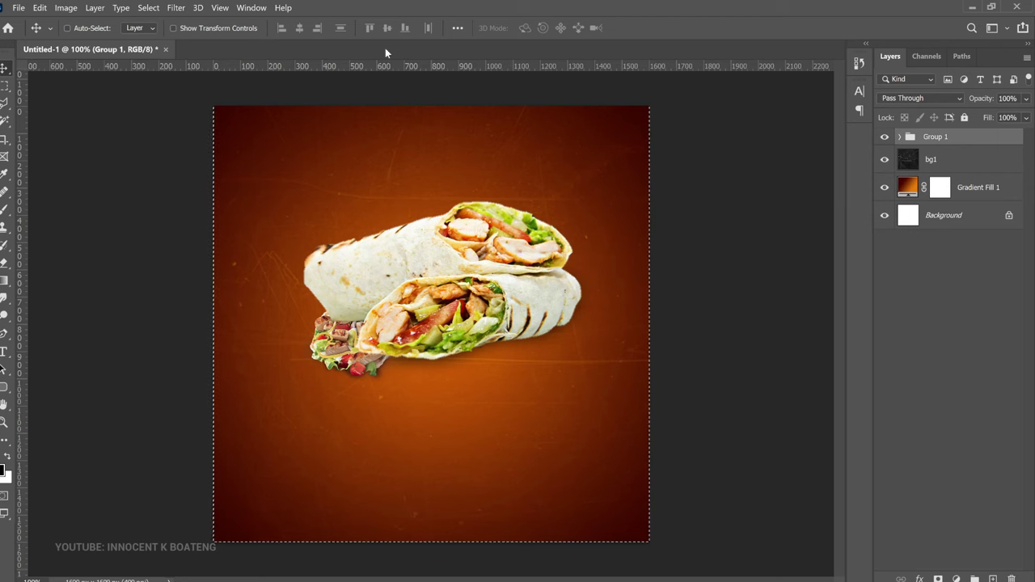
pyautogui.click(299, 27)
pyautogui.press('ctrl')
pyautogui.hotkey('ctrl', 'd')
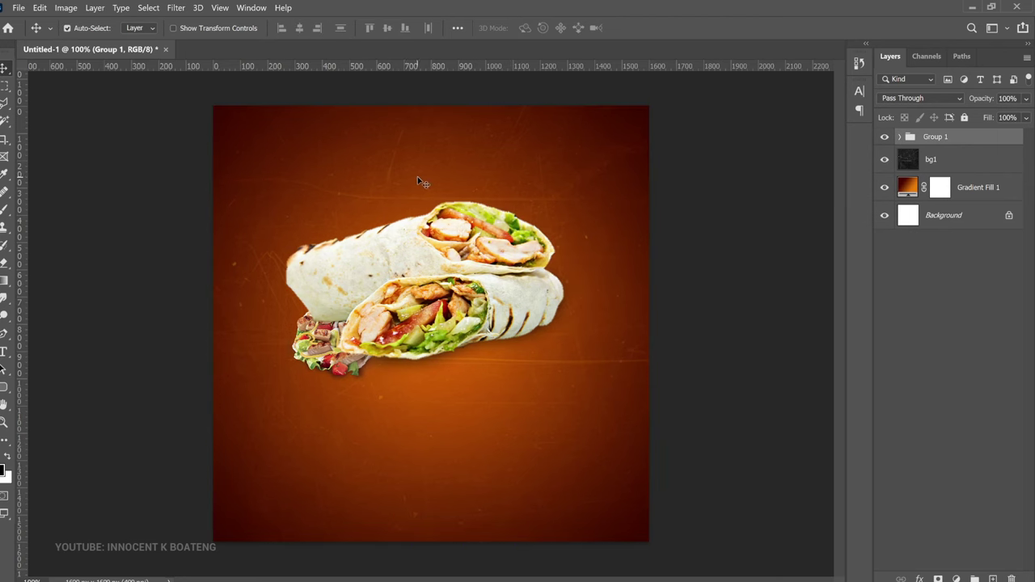
# Enlarge the wrap group slightly and move it down towards the middle of the canvas
pyautogui.hotkey('ctrl', 't')
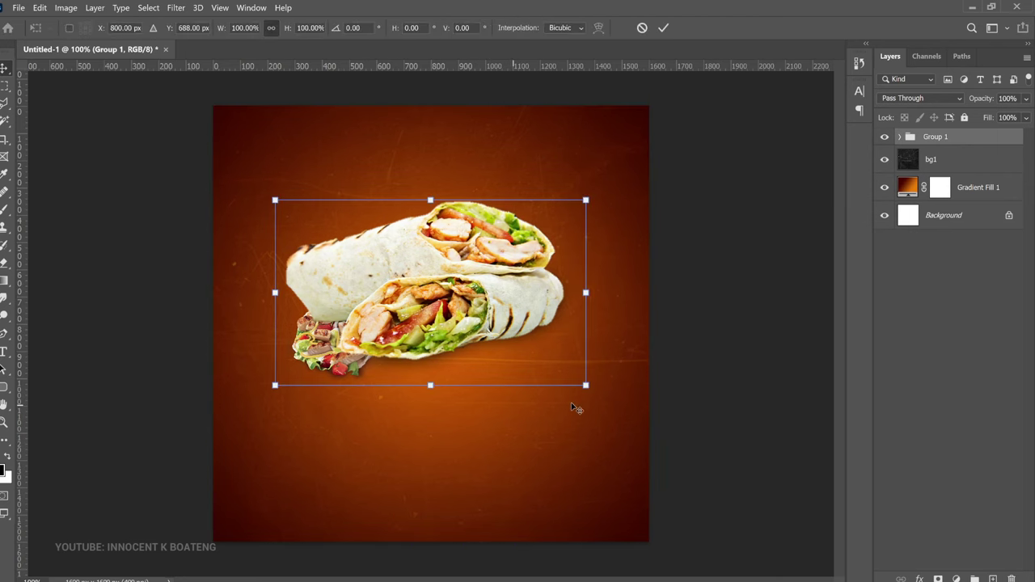
pyautogui.moveTo(585, 384); pyautogui.dragTo(608, 399)
pyautogui.press('Return')
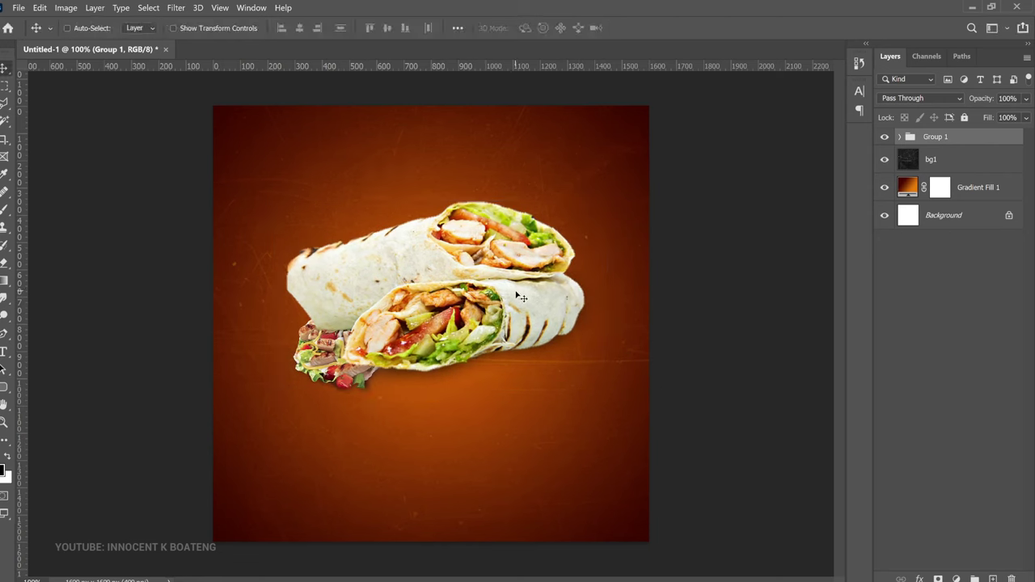
pyautogui.moveTo(512, 300); pyautogui.dragTo(513, 315)
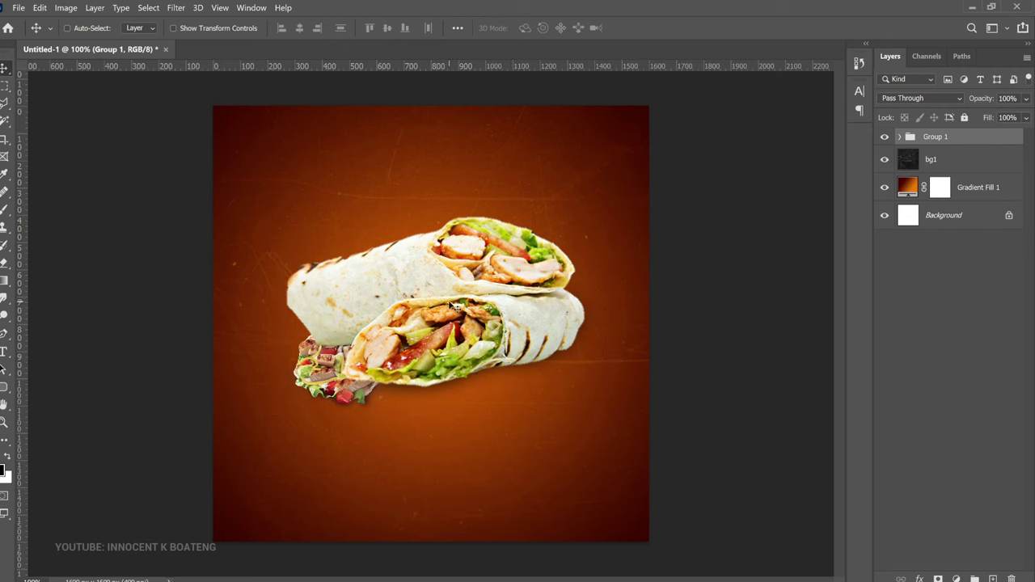
pyautogui.hotkey('shift', 'Down')
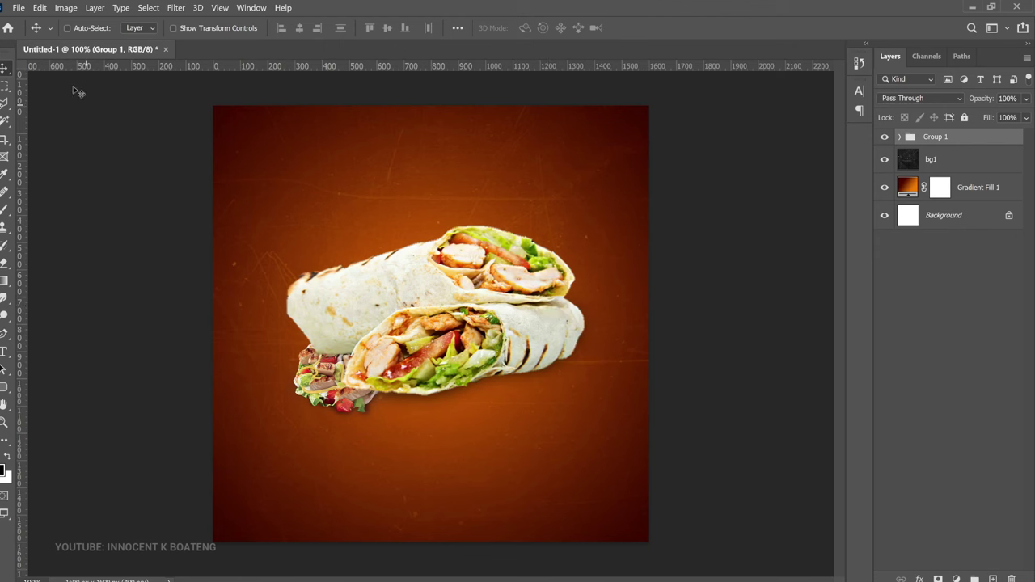
pyautogui.click(18, 7)
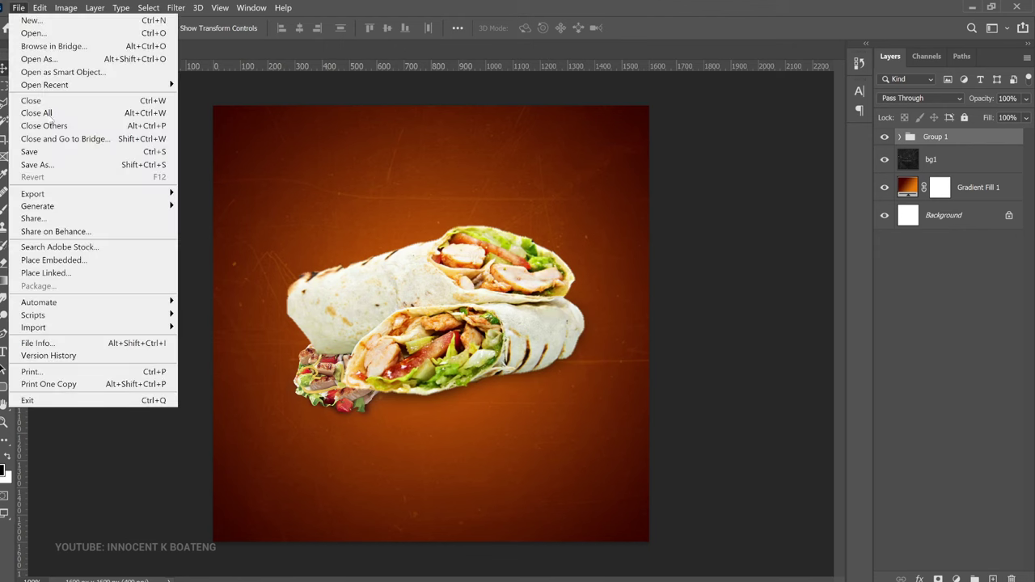
pyautogui.click(76, 262)
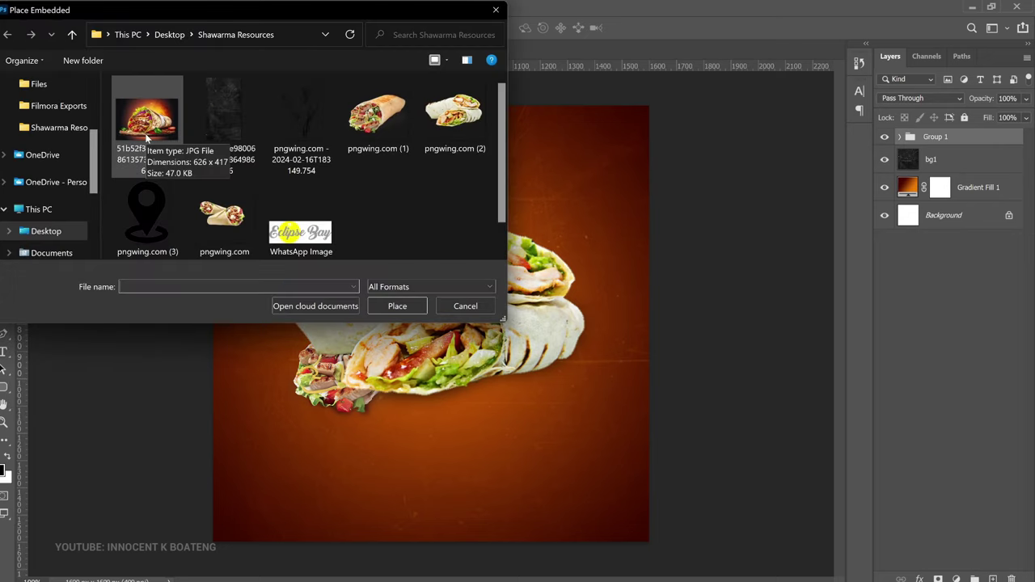
pyautogui.doubleClick(145, 139)
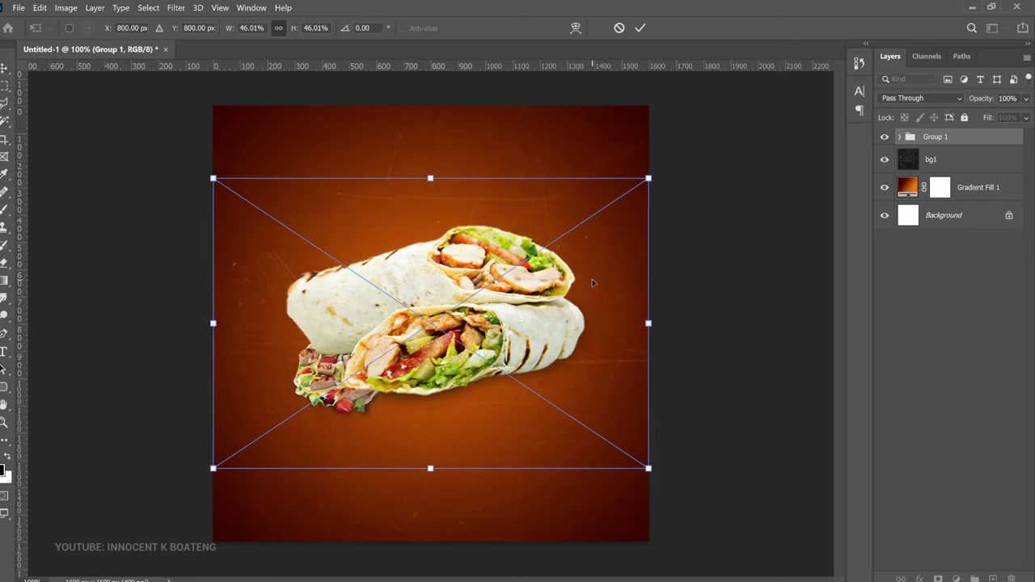
pyautogui.moveTo(649, 178); pyautogui.dragTo(712, 136)
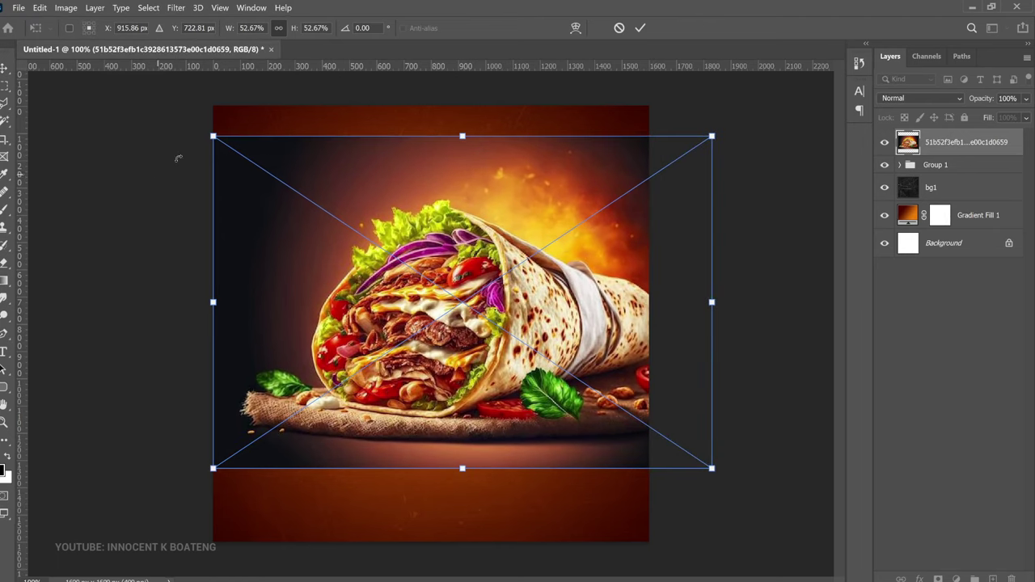
pyautogui.moveTo(218, 143); pyautogui.dragTo(173, 112)
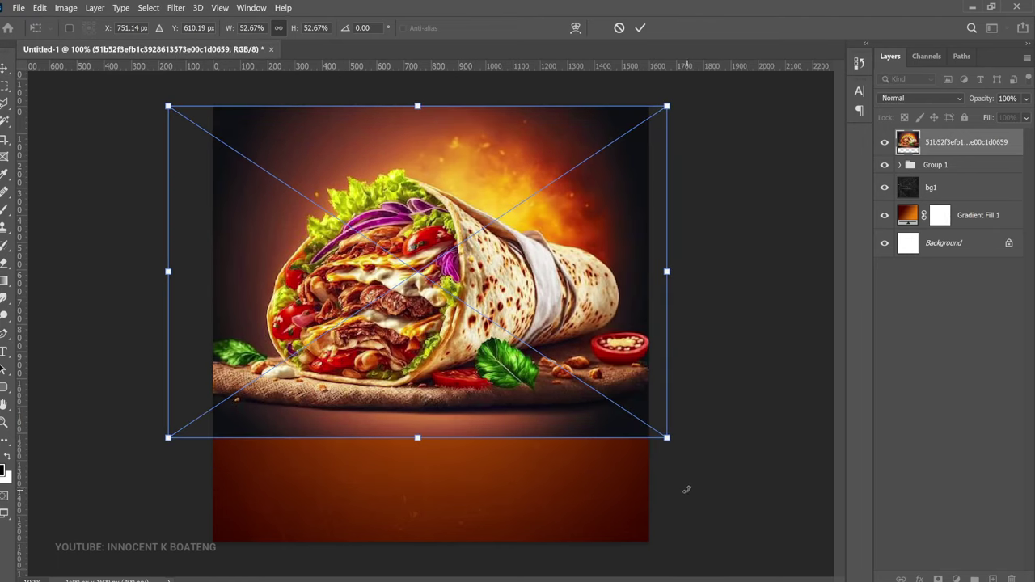
pyautogui.moveTo(664, 439); pyautogui.dragTo(680, 452)
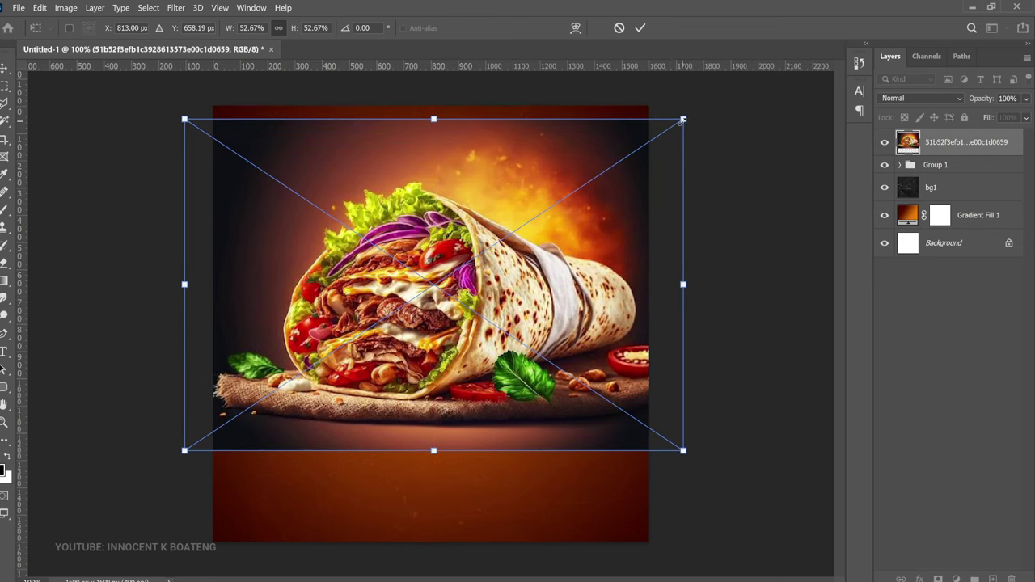
pyautogui.moveTo(684, 119); pyautogui.dragTo(710, 102)
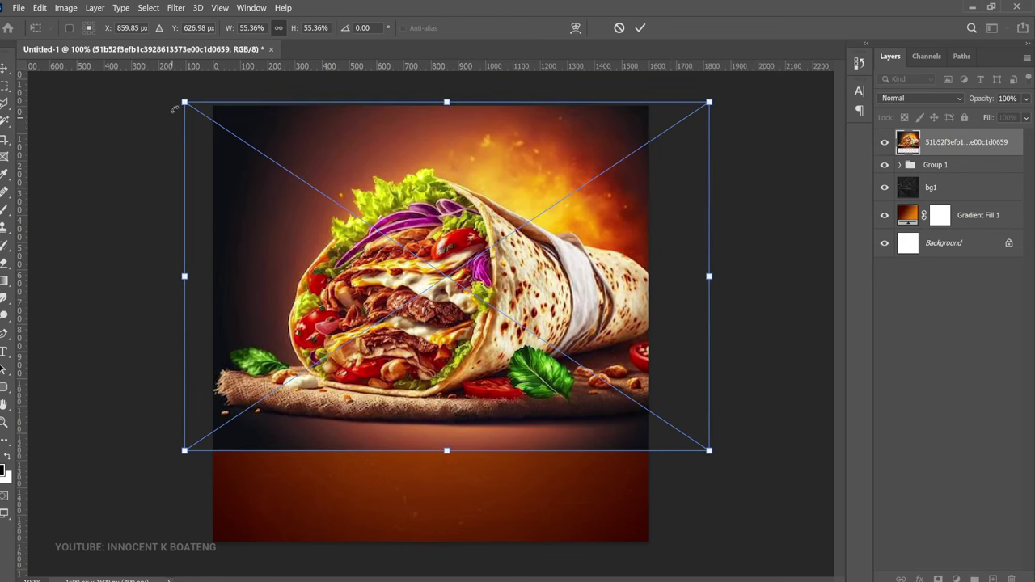
pyautogui.press('Return')
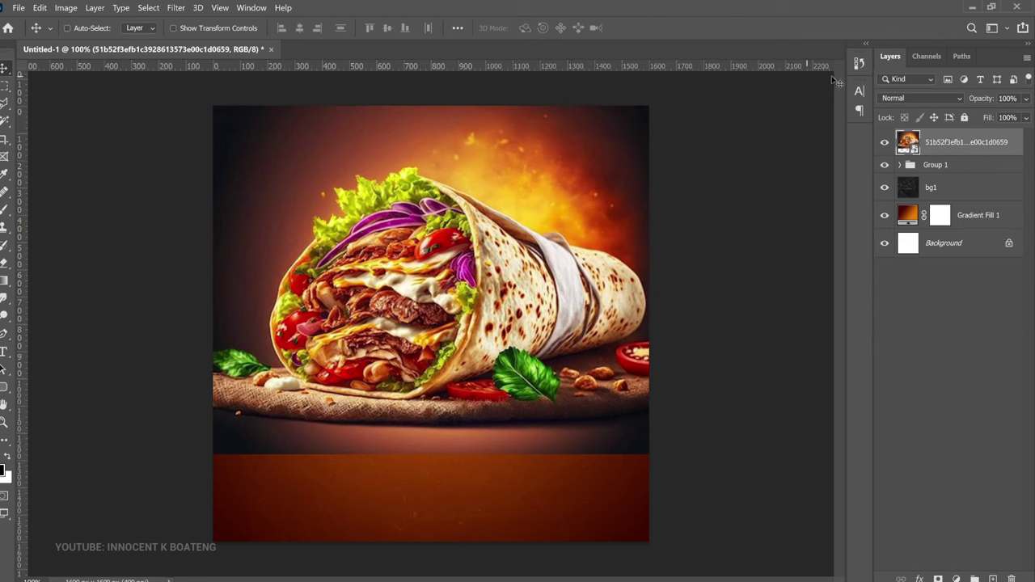
pyautogui.click(921, 98)
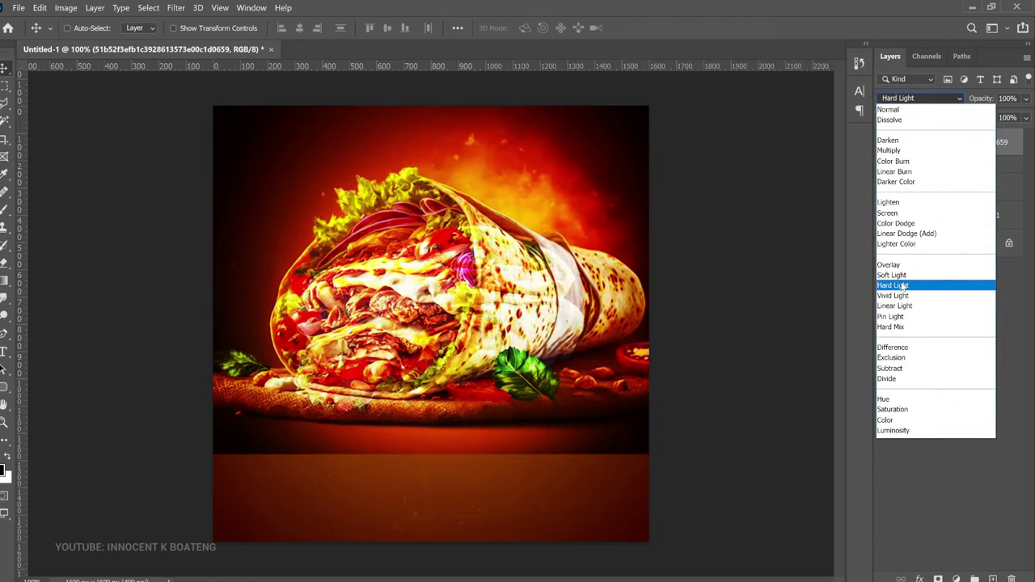
pyautogui.press('Up')
pyautogui.click(558, 236)
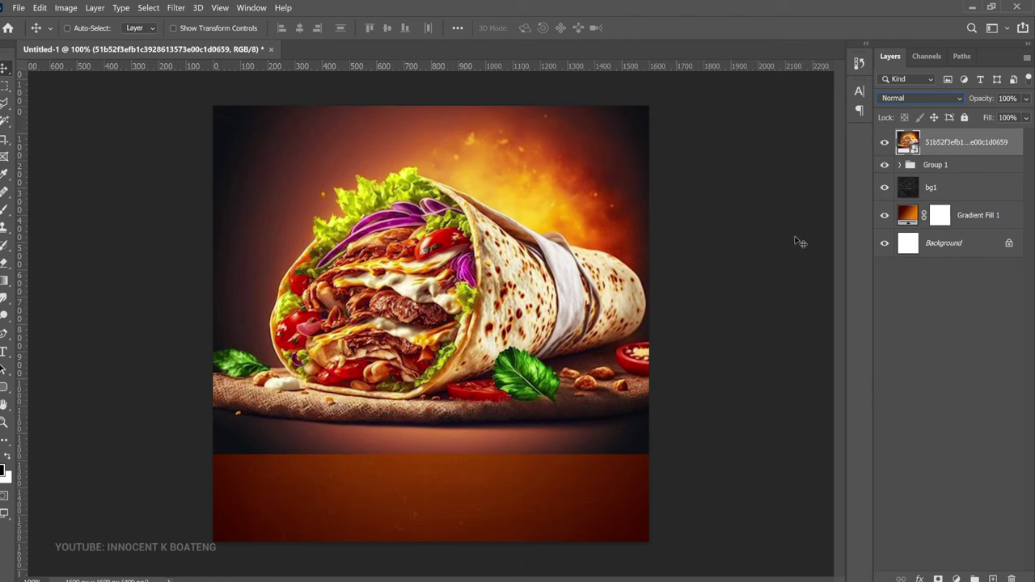
# Rasterize the placed shawarma image layer and desaturate it to black and white
pyautogui.rightClick(945, 152)
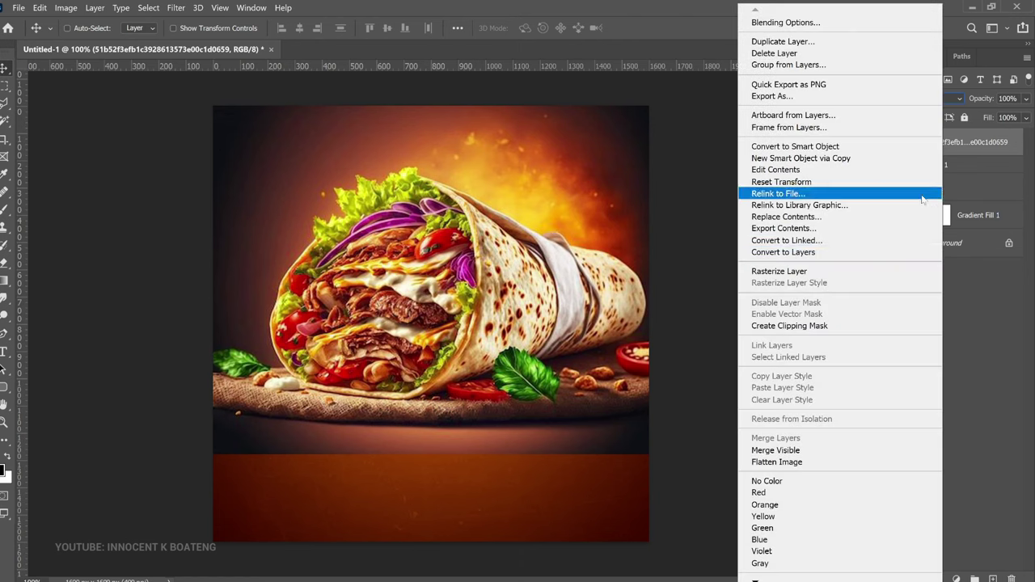
pyautogui.click(798, 272)
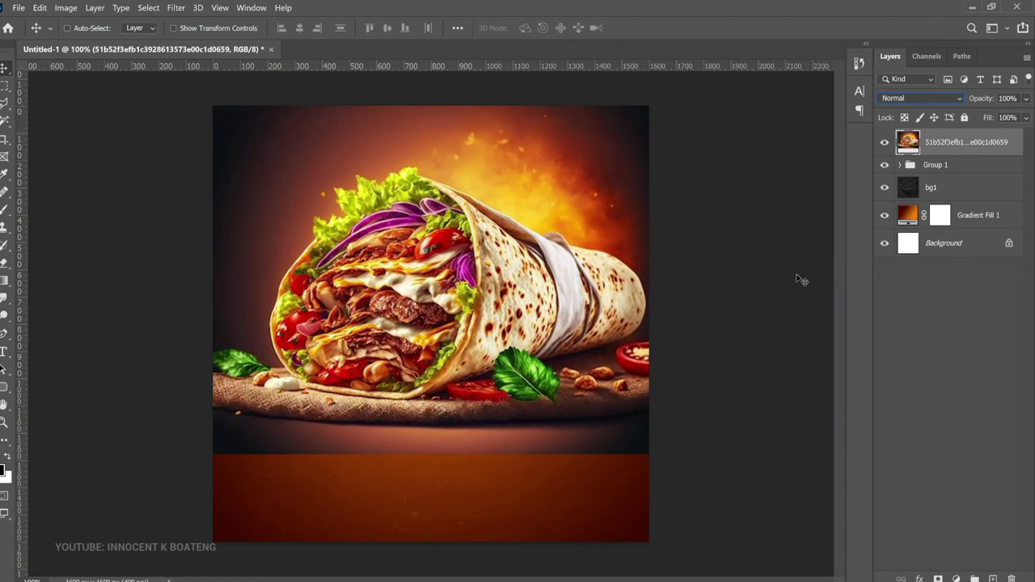
pyautogui.hotkey('ctrl', 'shift', 'u')
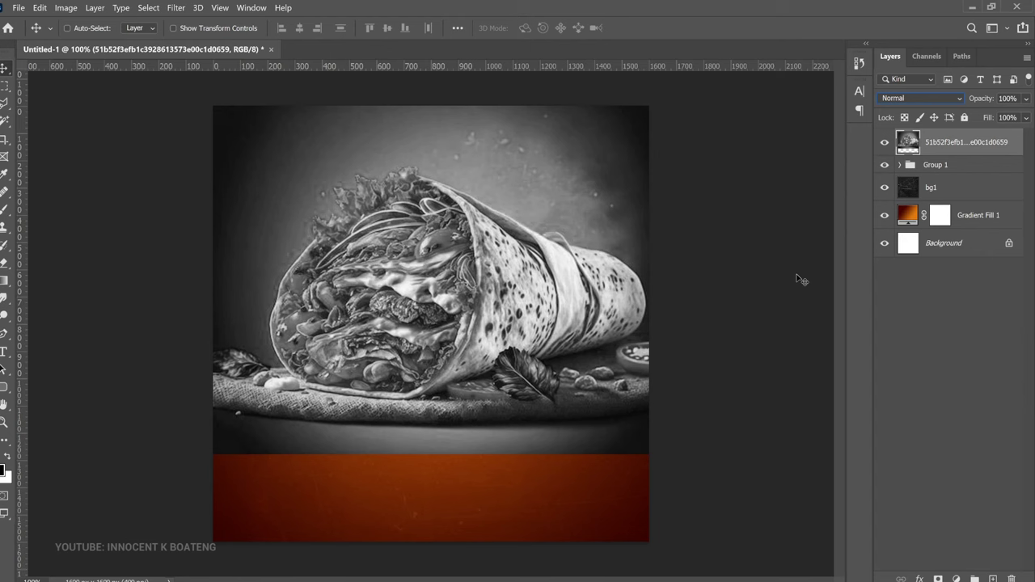
# Set the desaturated shawarma layer's blend mode to Soft Light
pyautogui.click(941, 96)
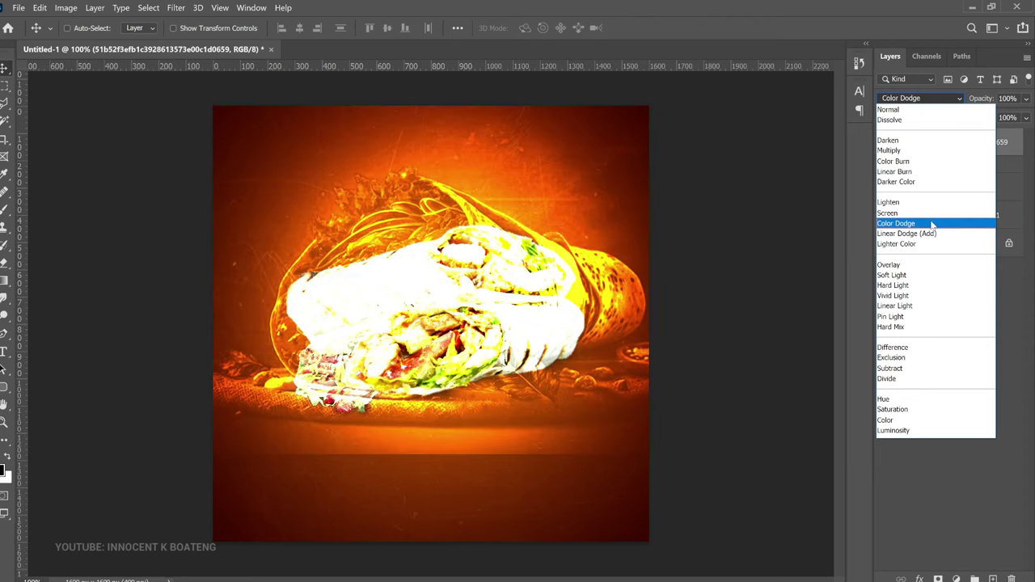
pyautogui.click(924, 276)
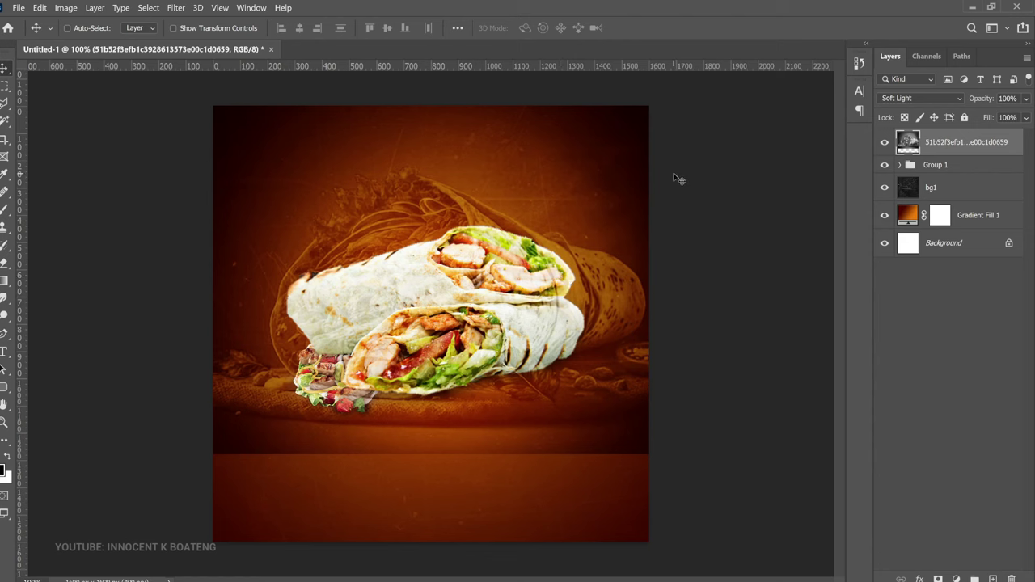
# Apply a Gaussian Blur with a radius of 7.8 pixels to the desaturated shawarma layer
pyautogui.click(176, 7)
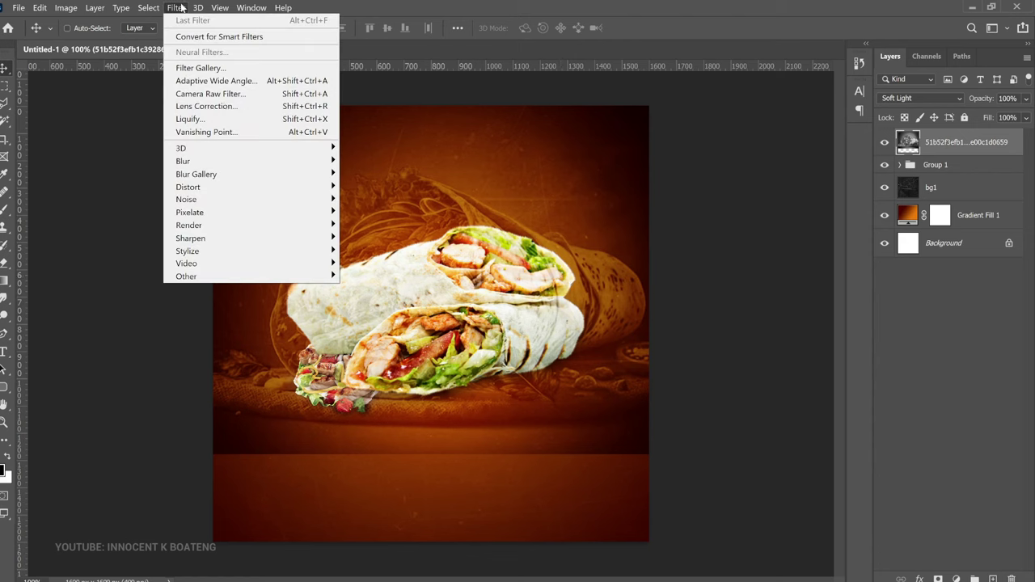
pyautogui.moveTo(307, 162)
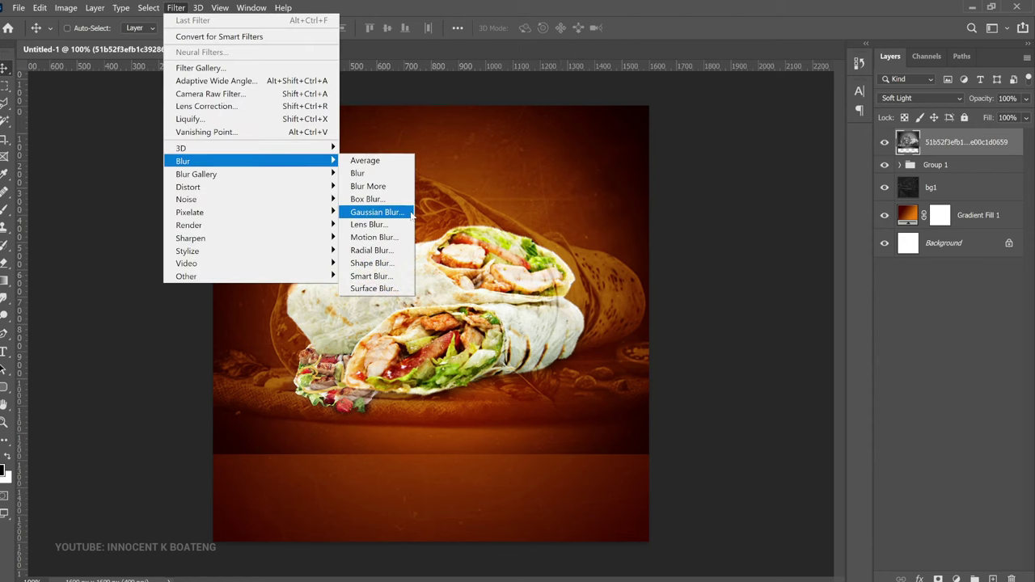
pyautogui.click(377, 212)
pyautogui.moveTo(651, 117); pyautogui.dragTo(731, 140)
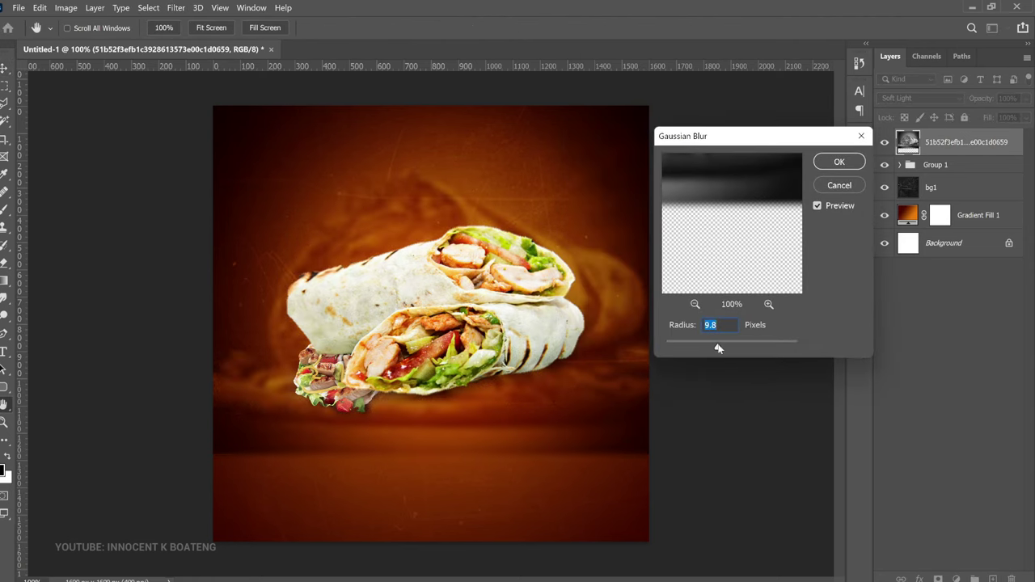
pyautogui.moveTo(718, 349); pyautogui.dragTo(712, 348)
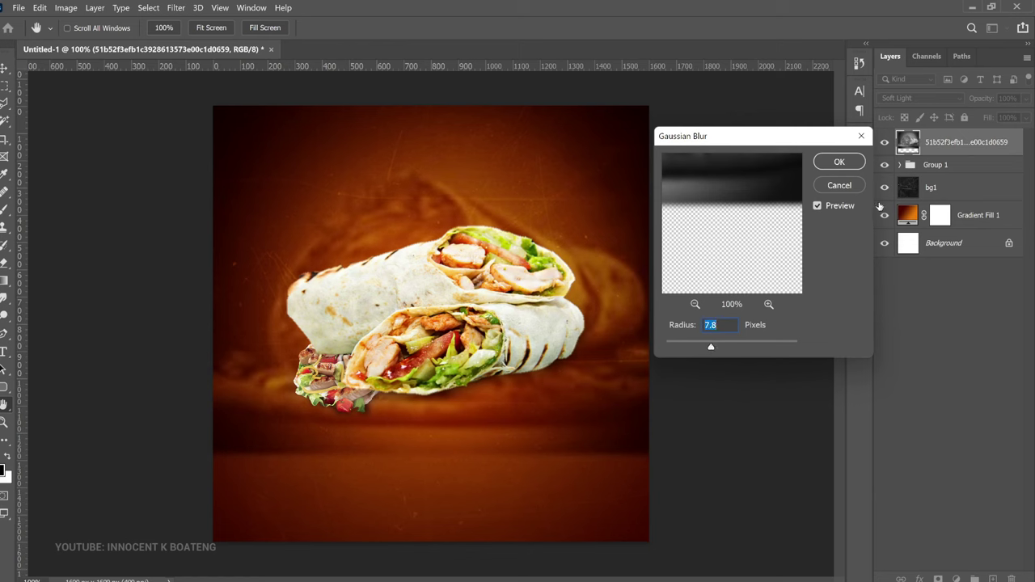
pyautogui.click(839, 163)
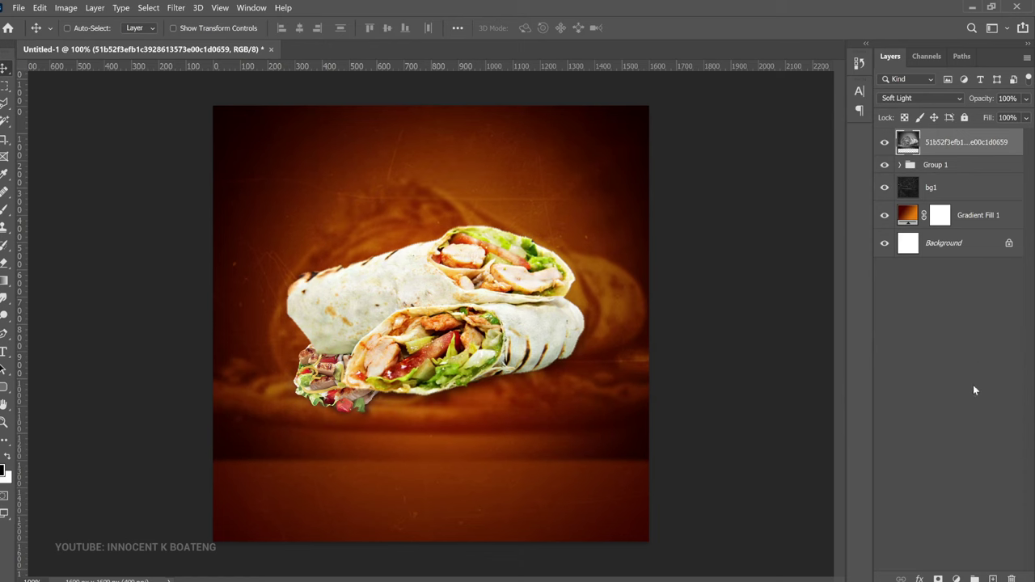
# Add a layer mask to the shawarma photo and fade out its hard lower edge with a soft 500 px black brush
pyautogui.click(938, 579)
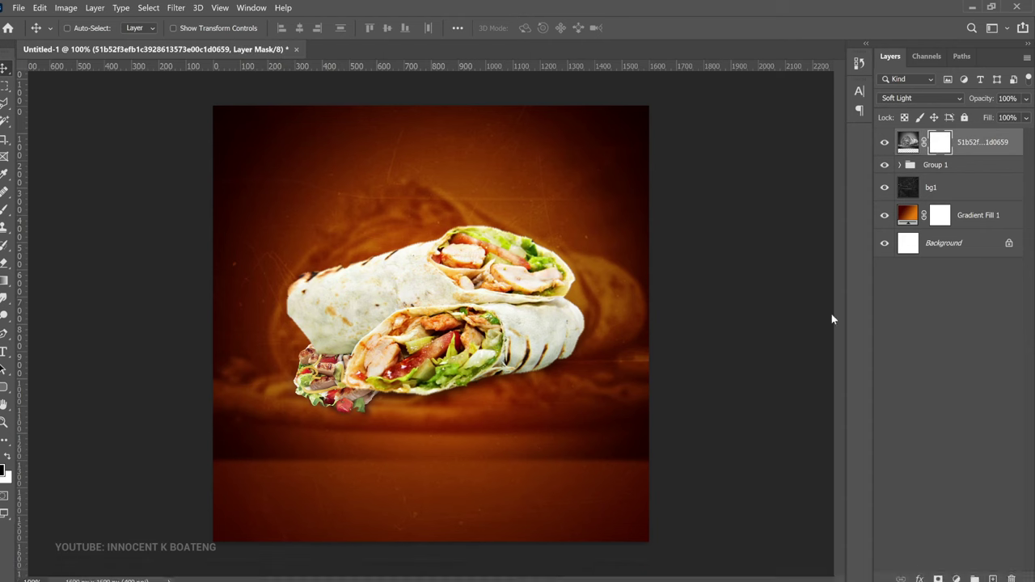
pyautogui.press('b')
pyautogui.press(']')
pyautogui.press(']')
pyautogui.press(']')
pyautogui.press(']')
pyautogui.press(']')
pyautogui.press(']')
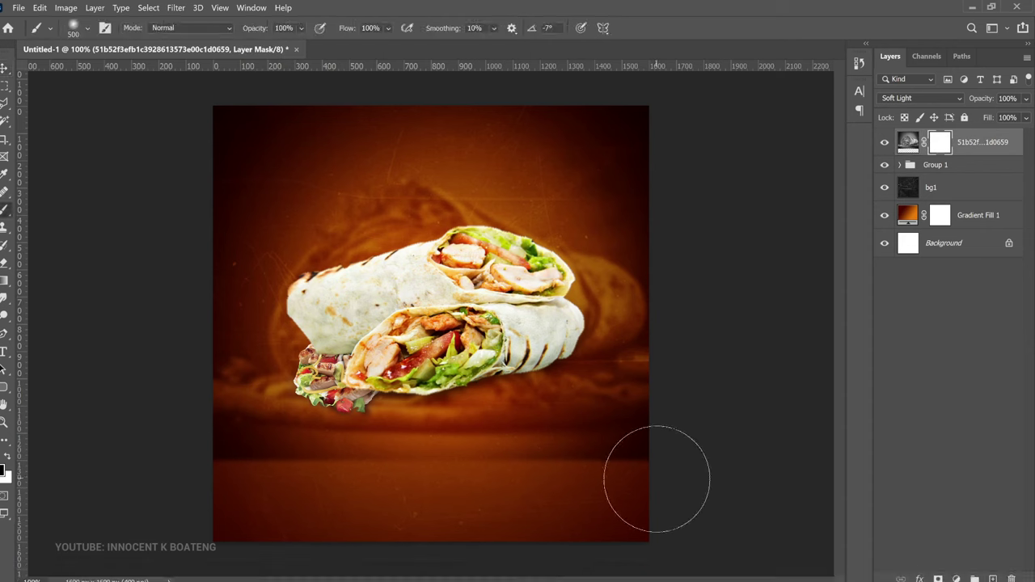
pyautogui.moveTo(618, 482); pyautogui.dragTo(151, 472)
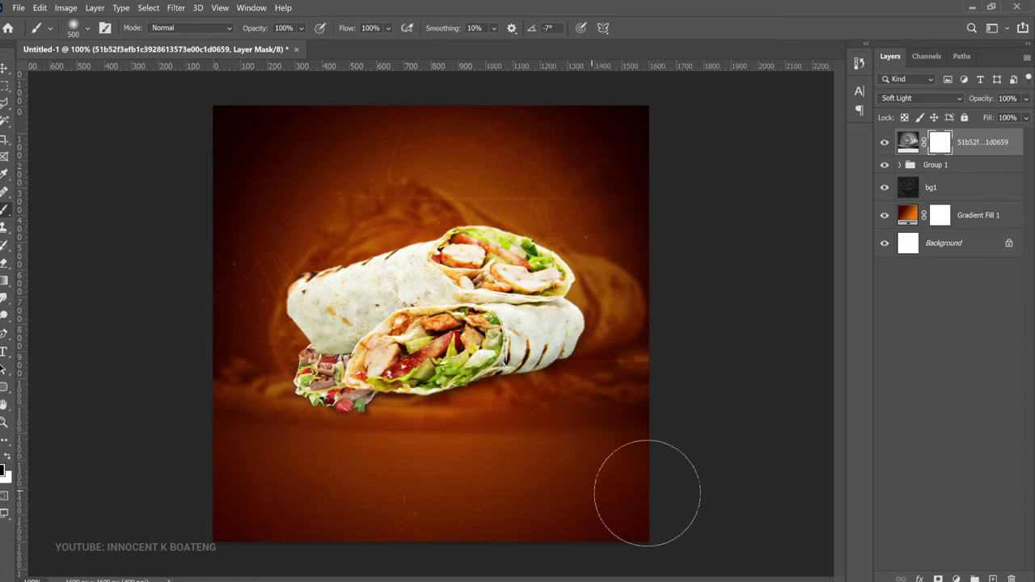
pyautogui.moveTo(659, 453)
pyautogui.mouseDown()
pyautogui.moveTo(395, 466)
pyautogui.moveTo(171, 450)
pyautogui.mouseUp()
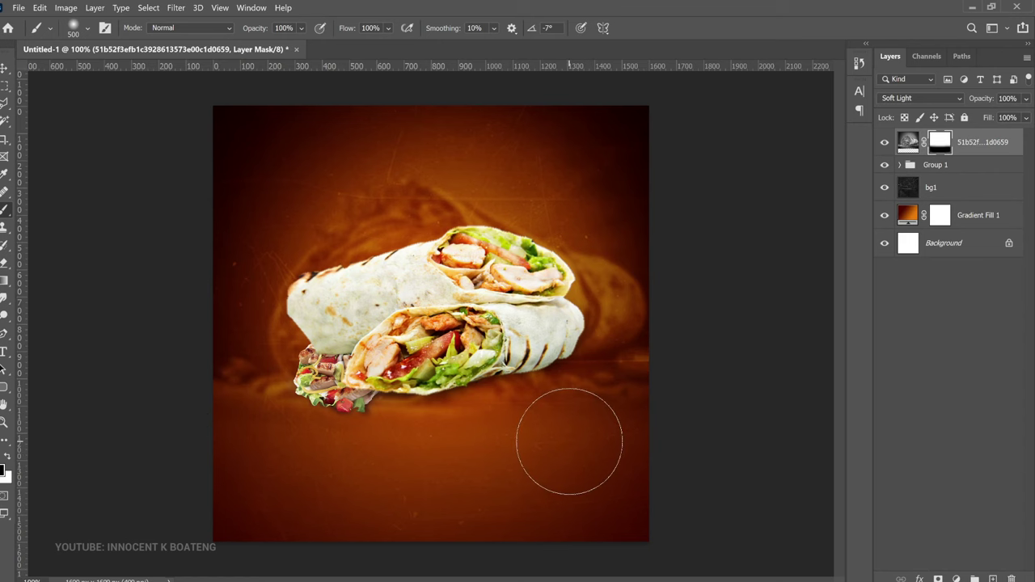
pyautogui.press('v')
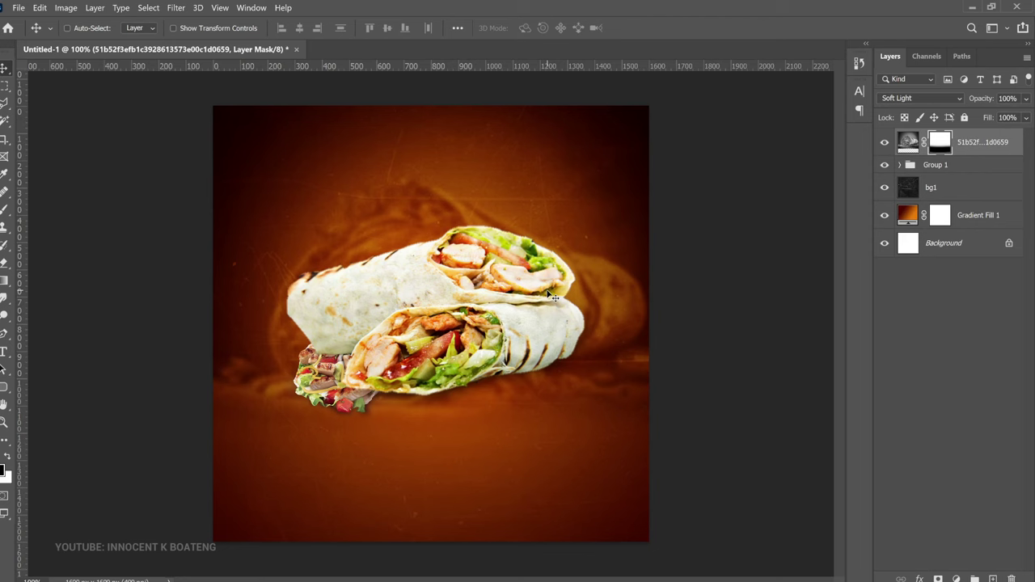
# Duplicate the masked shawarma layer and set the copy's opacity to 73%
pyautogui.press('ctrl')
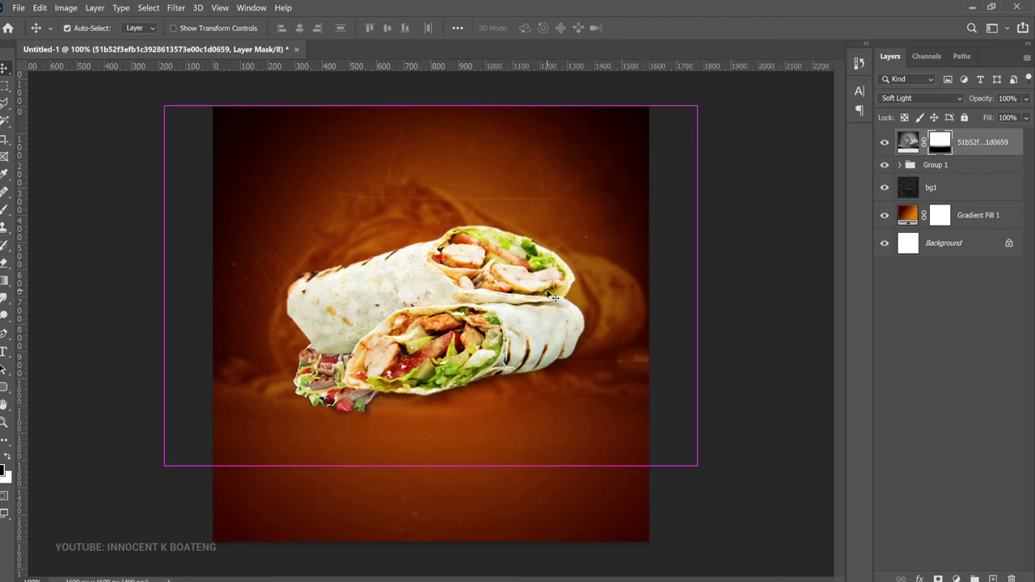
pyautogui.hotkey('ctrl', 'j')
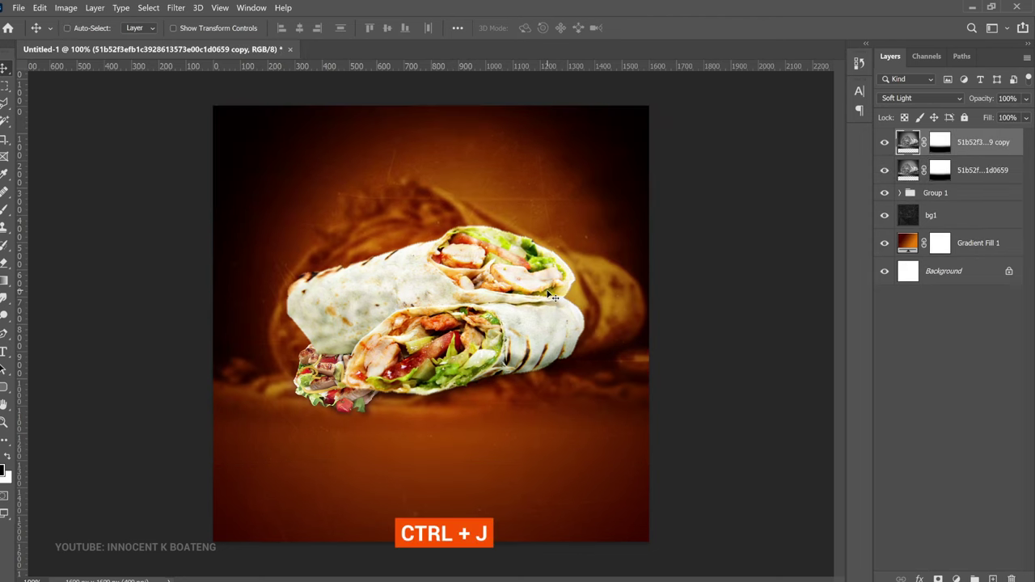
pyautogui.hotkey('ctrl', '-')
pyautogui.moveTo(989, 104)
pyautogui.mouseDown()
pyautogui.moveTo(959, 100)
pyautogui.moveTo(971, 98)
pyautogui.mouseUp()
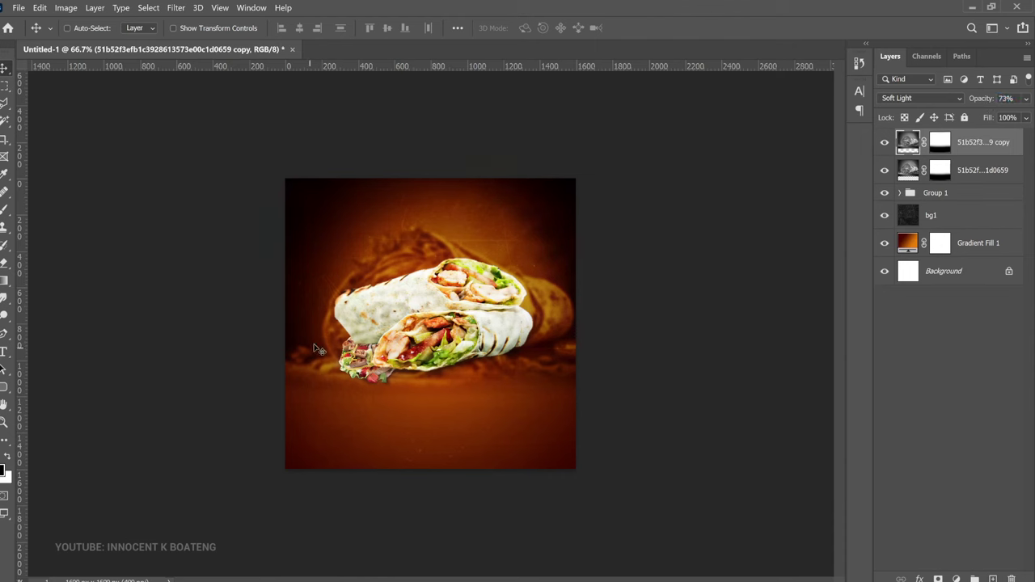
pyautogui.press('z')
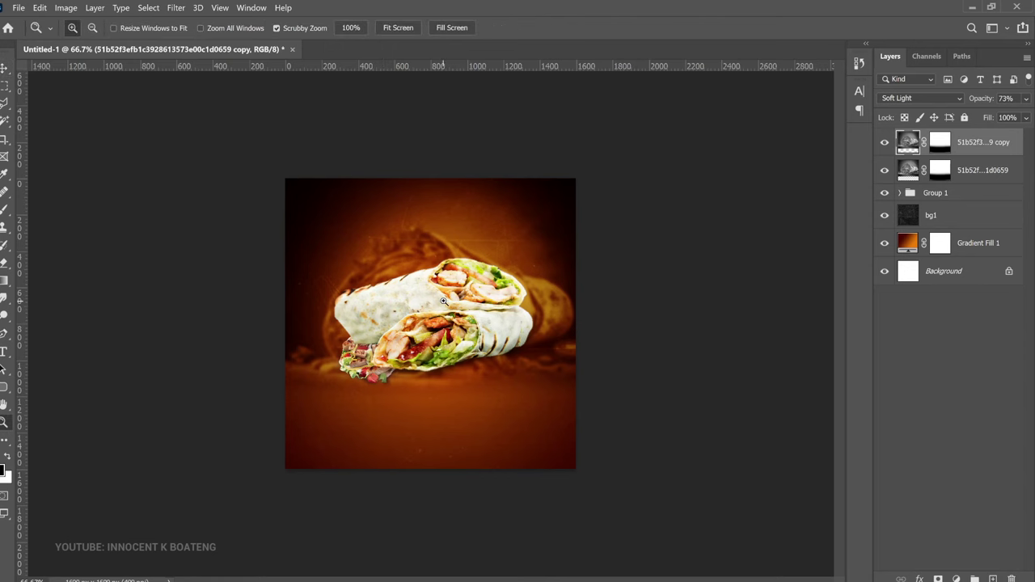
pyautogui.press('v')
# Add the text "ECLIPSE SPECIAL" in Poppins Medium near the top of the flyer, above the wraps
pyautogui.click(4, 354)
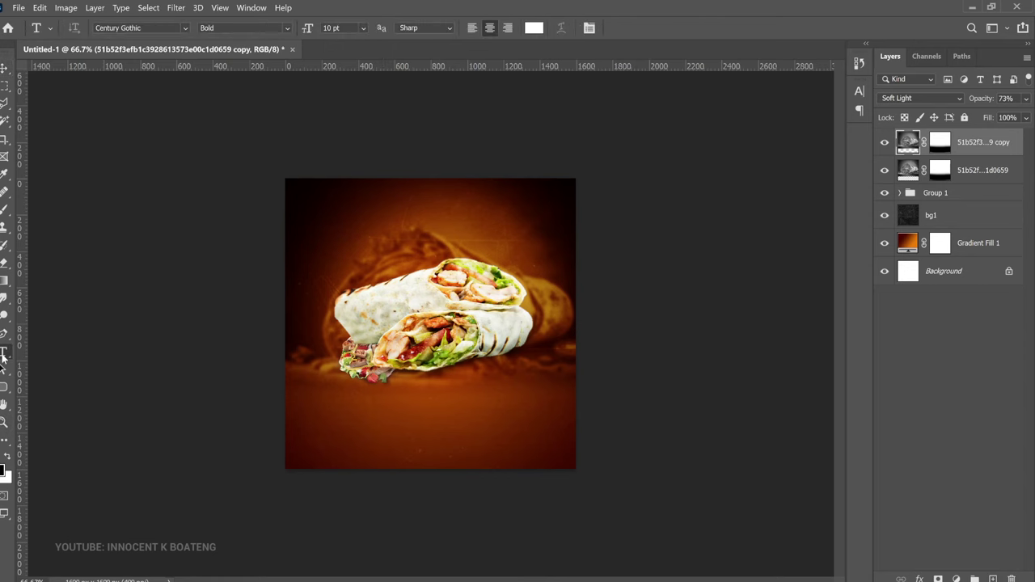
pyautogui.click(159, 30)
pyautogui.write('poppi')
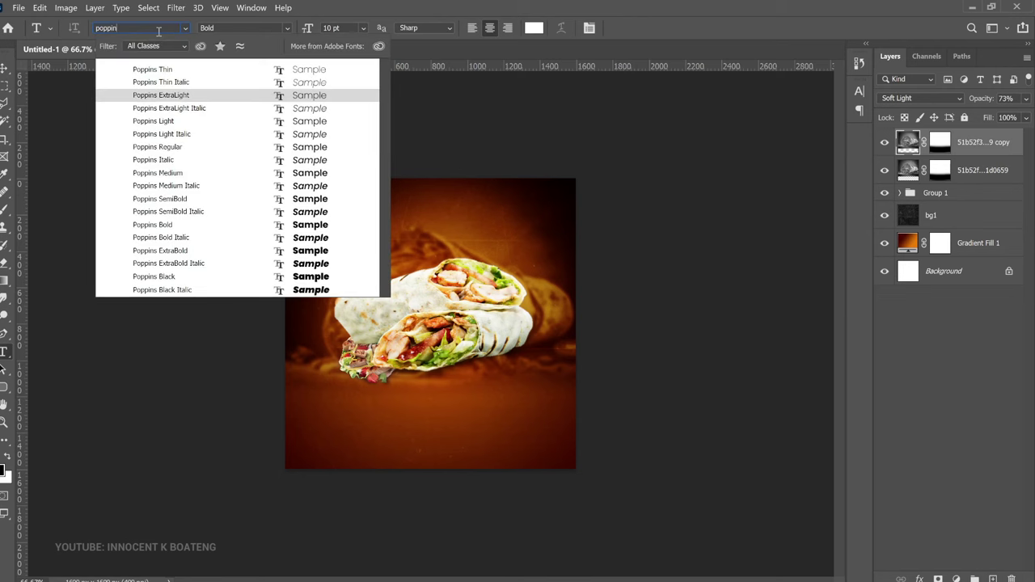
pyautogui.write('n')
pyautogui.press('Down')
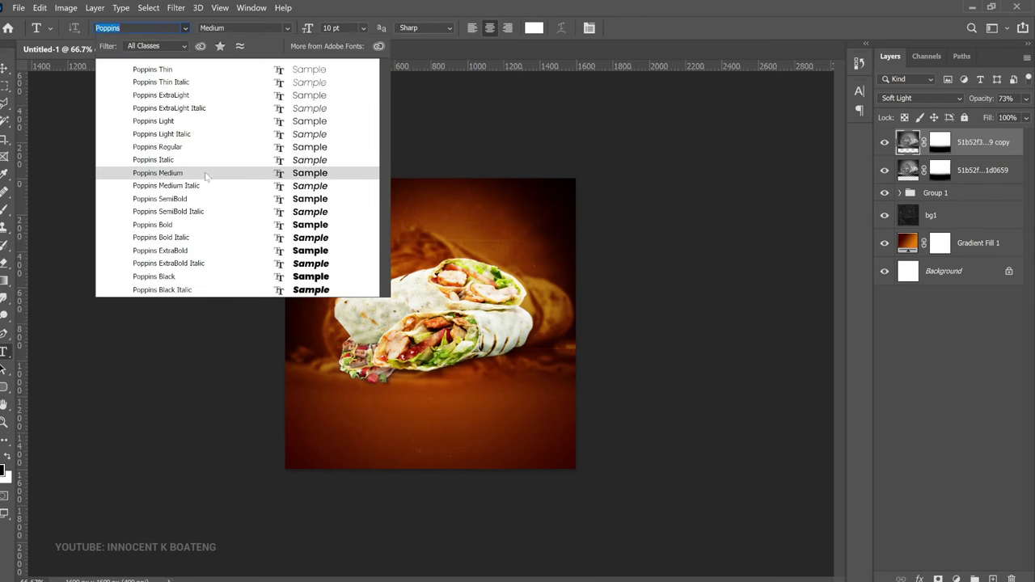
pyautogui.click(198, 173)
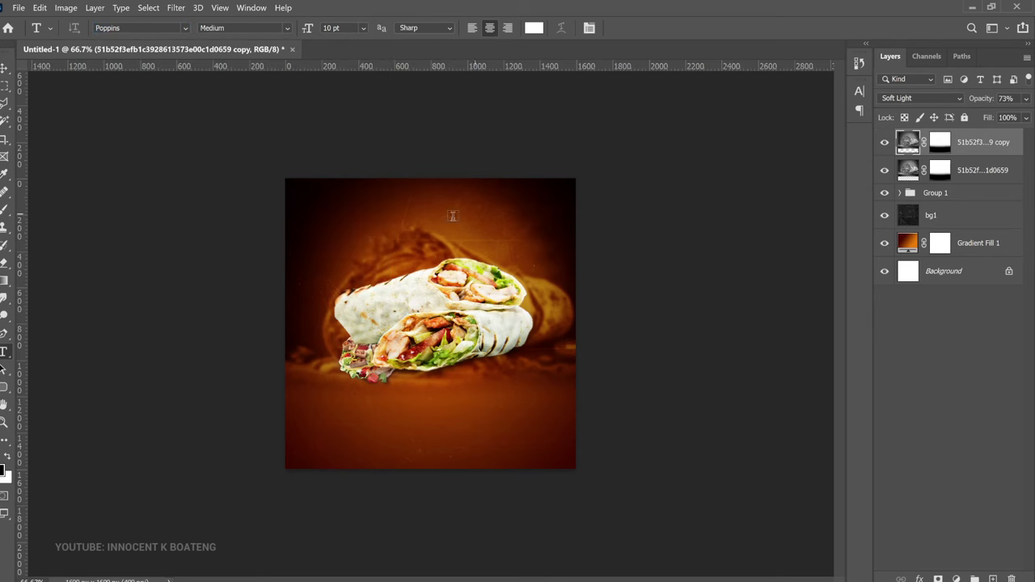
pyautogui.click(416, 207)
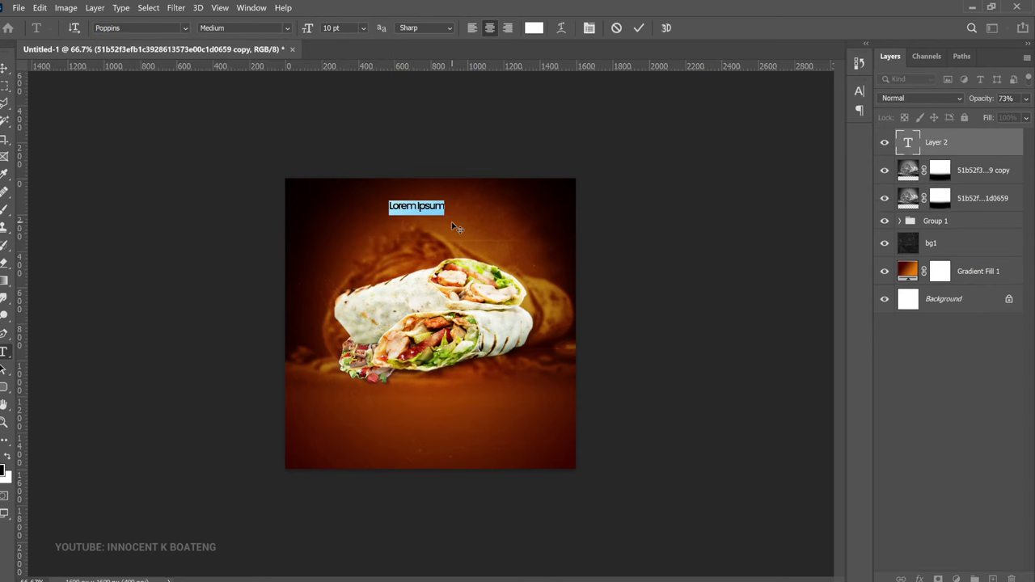
pyautogui.press('BackSpace')
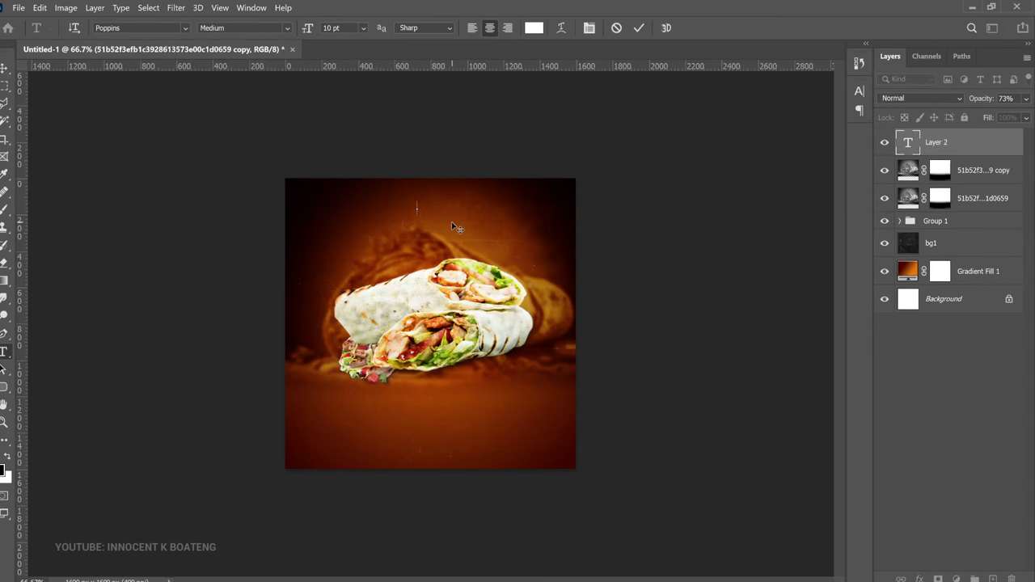
pyautogui.write('ECLIPSE SPECIAL')
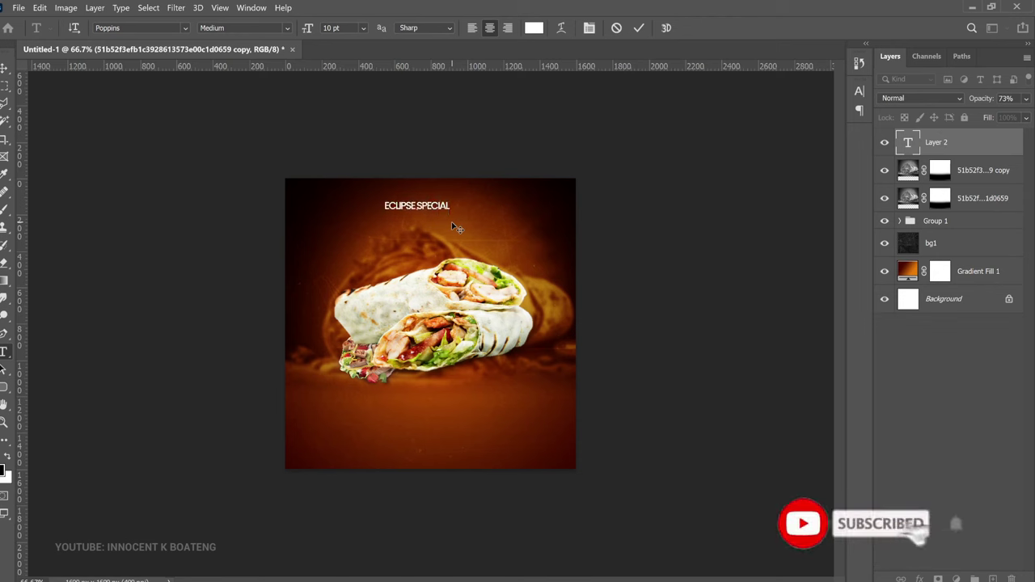
pyautogui.hotkey('ctrl', 'Return')
pyautogui.press('v')
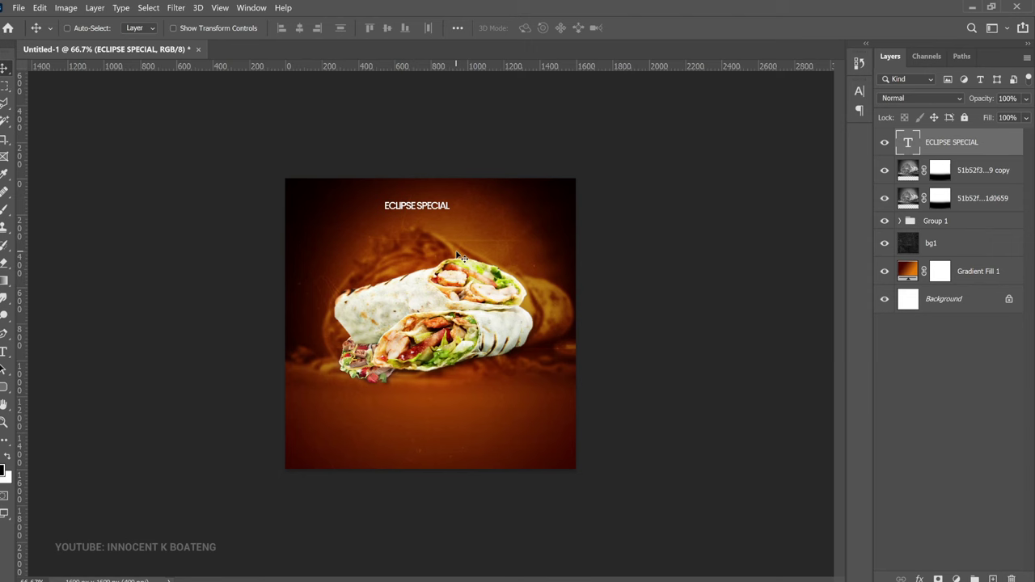
# Set the ECLIPSE SPECIAL text's tracking to -40 and its font style to SemiBold
pyautogui.doubleClick(440, 212)
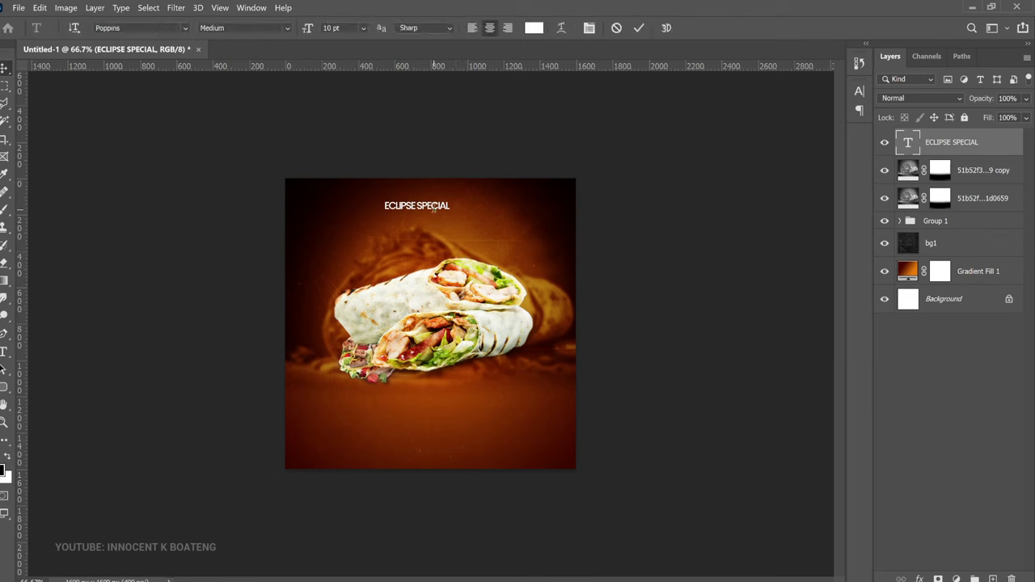
pyautogui.click(589, 28)
pyautogui.doubleClick(806, 141)
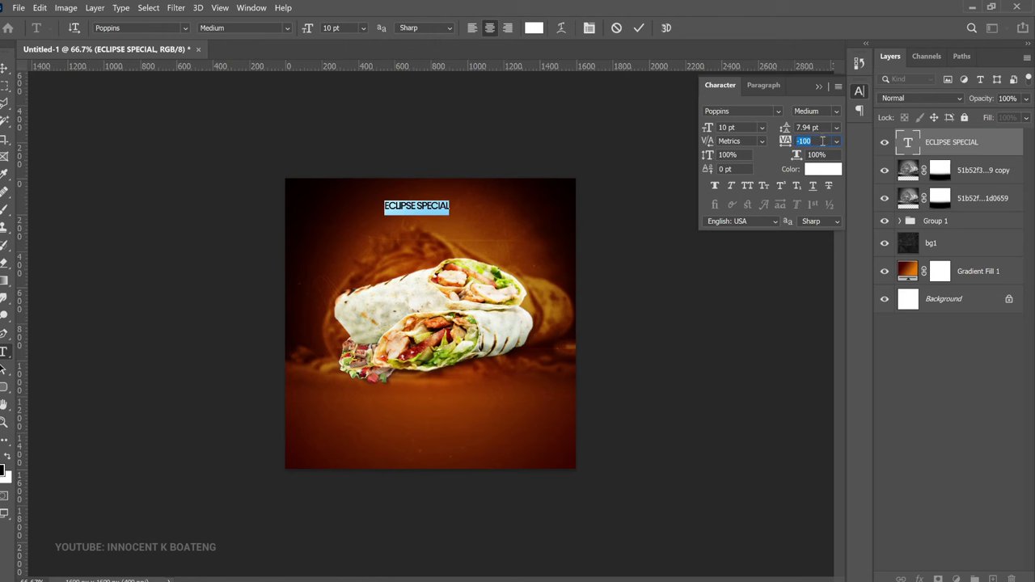
pyautogui.write('-')
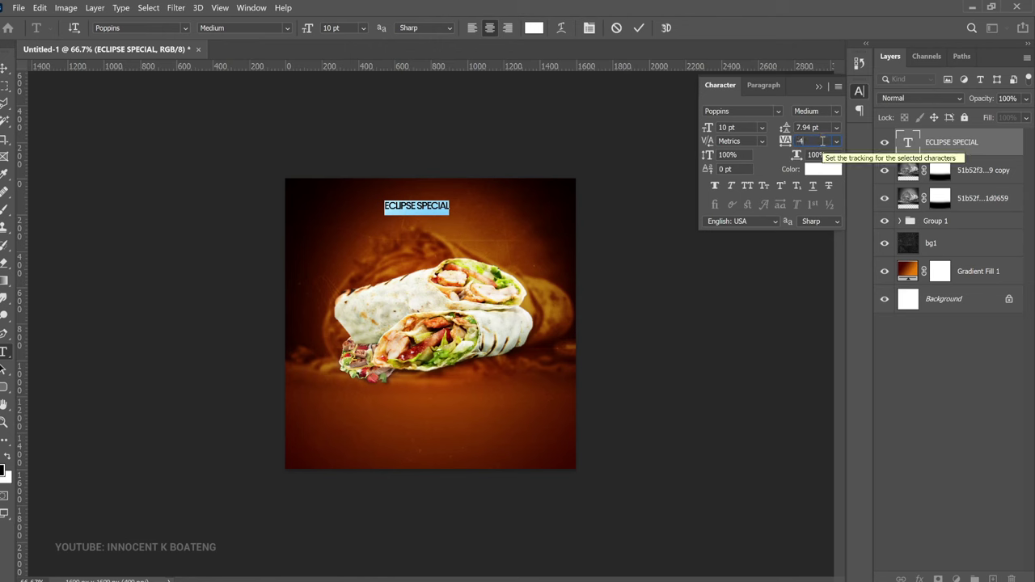
pyautogui.write('40')
pyautogui.press('Return')
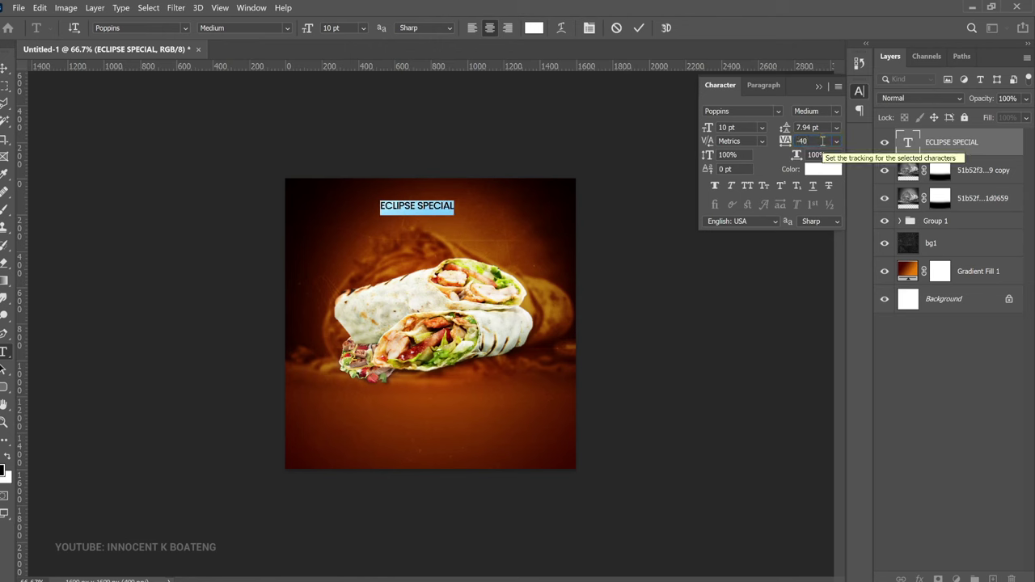
pyautogui.click(288, 29)
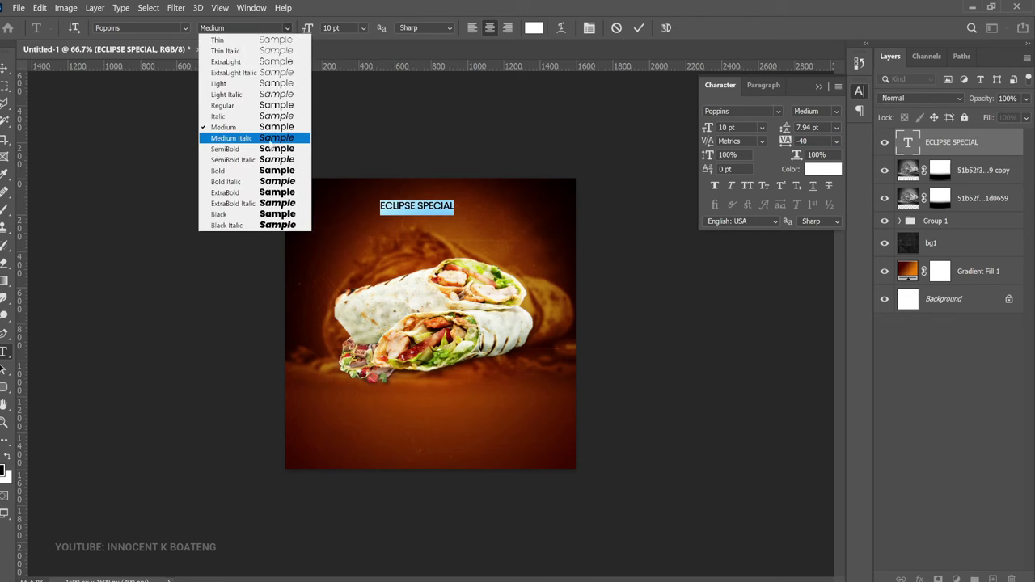
pyautogui.click(273, 149)
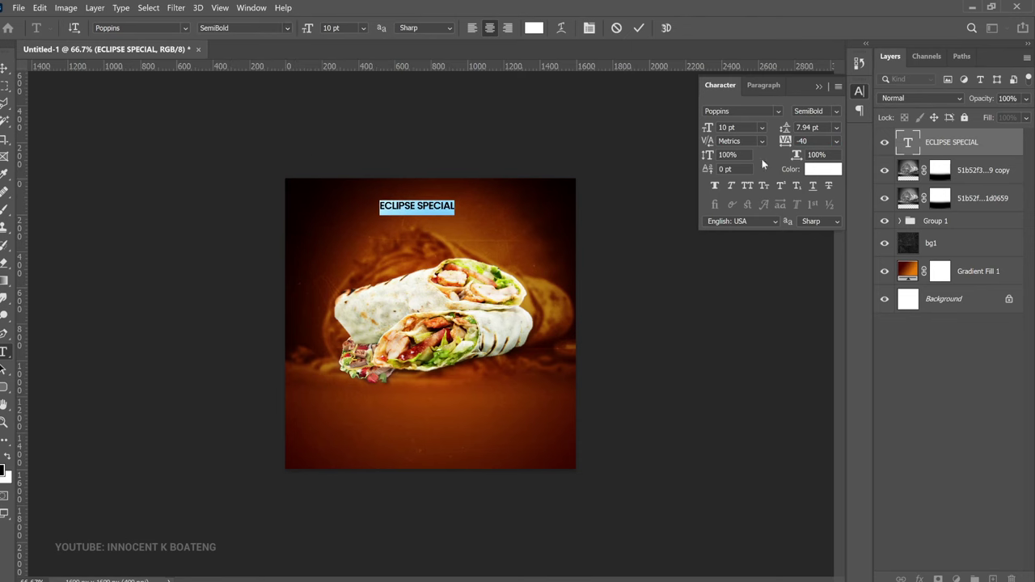
pyautogui.click(4, 68)
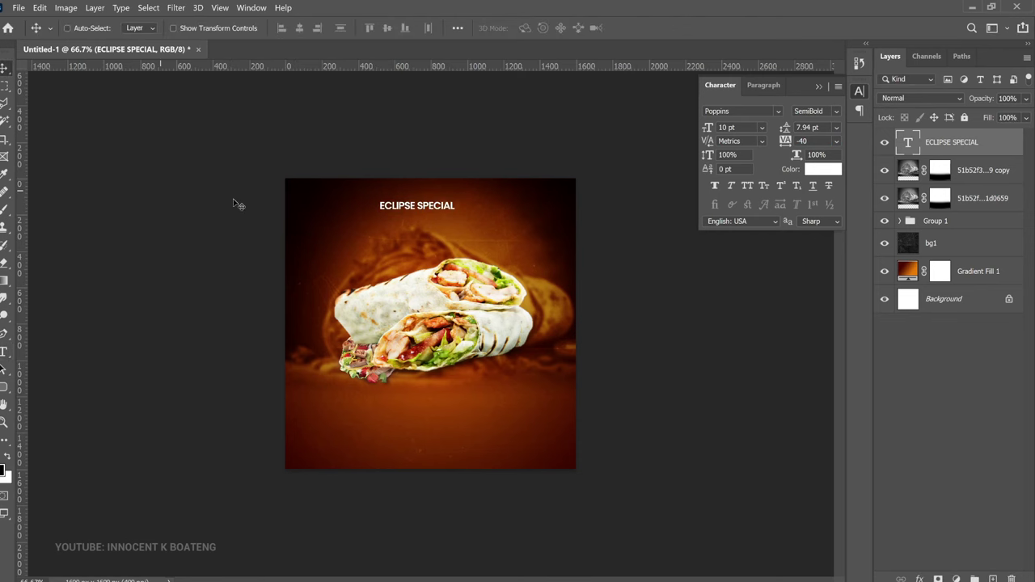
# Centre the ECLIPSE SPECIAL text horizontally on the canvas and move it slightly closer to the upper edge
pyautogui.hotkey('ctrl', 'd')
pyautogui.click(301, 28)
pyautogui.moveTo(492, 297); pyautogui.dragTo(495, 290)
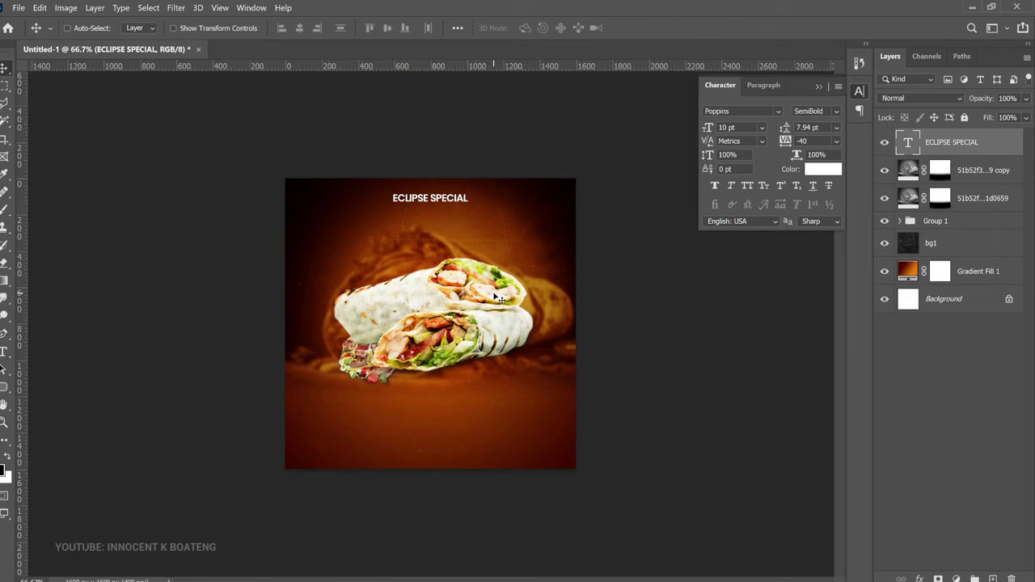
# Duplicate the ECLIPSE SPECIAL text and place the copy directly below the original, just above the wraps
pyautogui.press('ctrl')
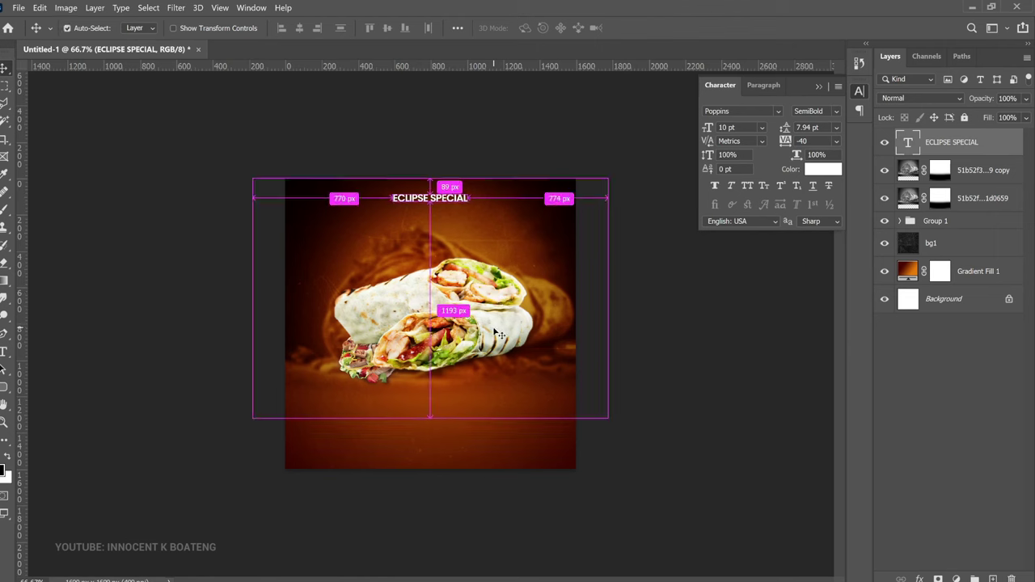
pyautogui.hotkey('ctrl', 'j')
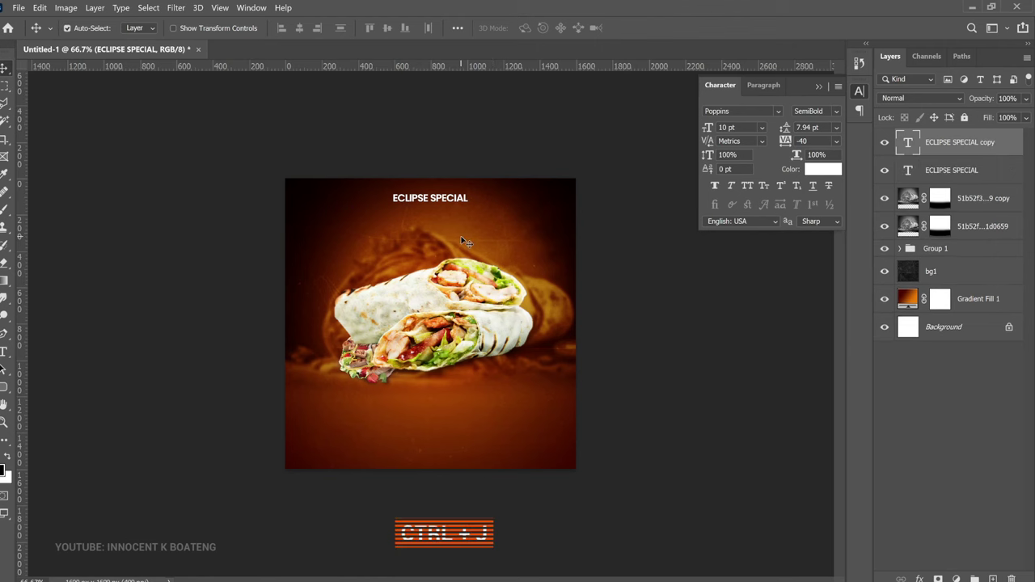
pyautogui.moveTo(457, 204); pyautogui.dragTo(458, 241)
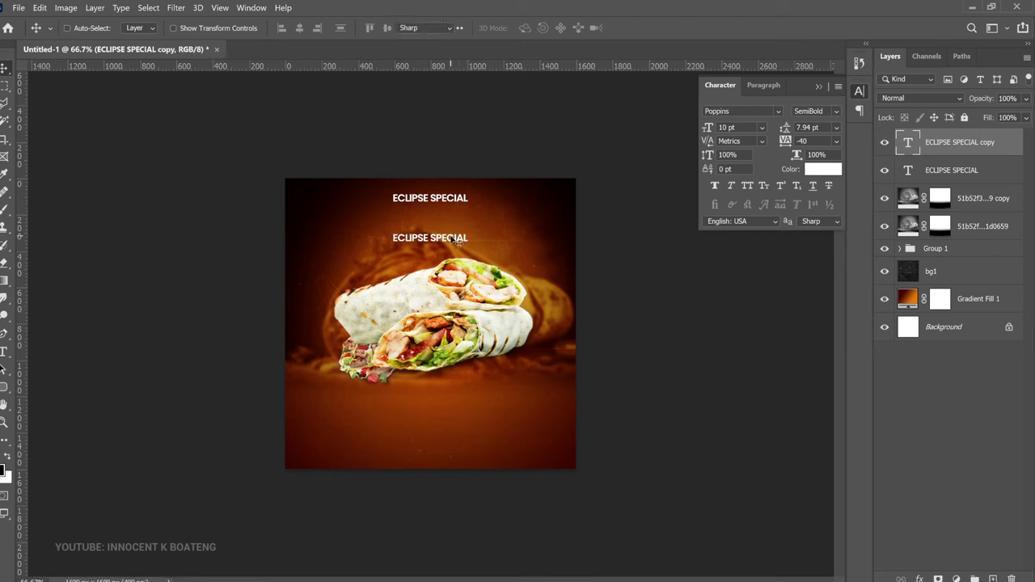
# Change the font of the lower ECLIPSE SPECIAL text to Century Gothic Bold
pyautogui.doubleClick(458, 240)
pyautogui.click(159, 30)
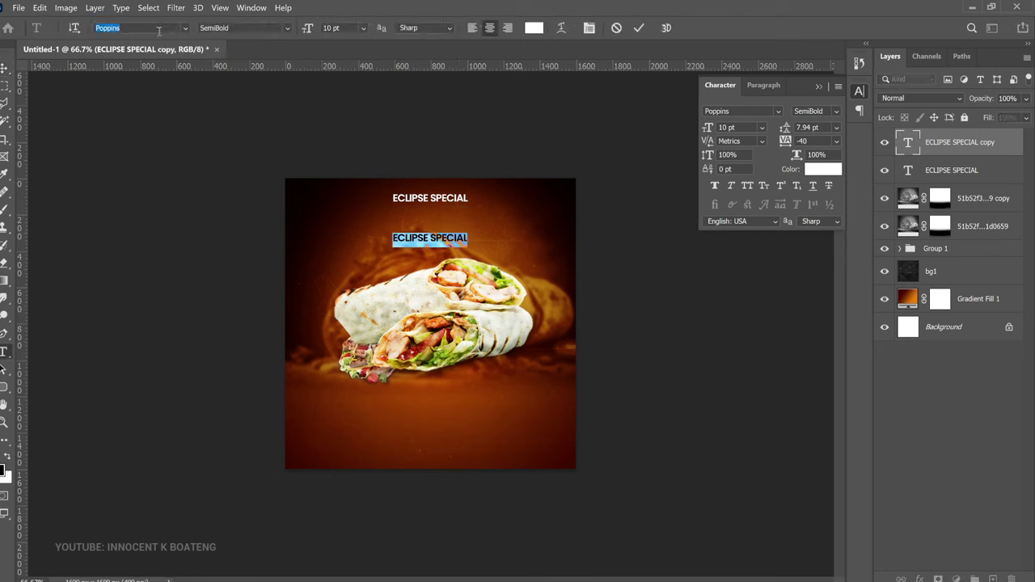
pyautogui.write('CENTU')
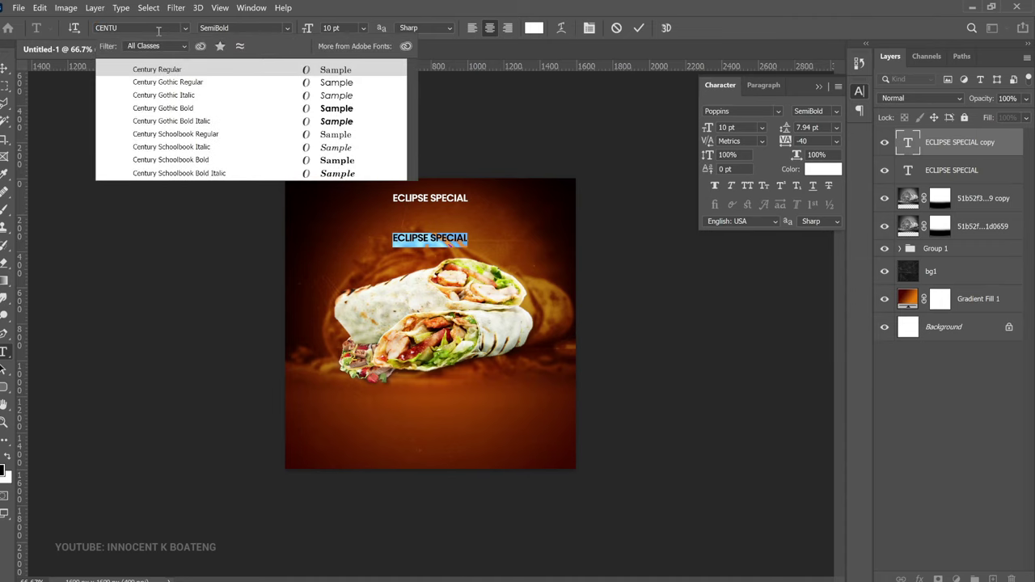
pyautogui.click(168, 82)
pyautogui.click(285, 29)
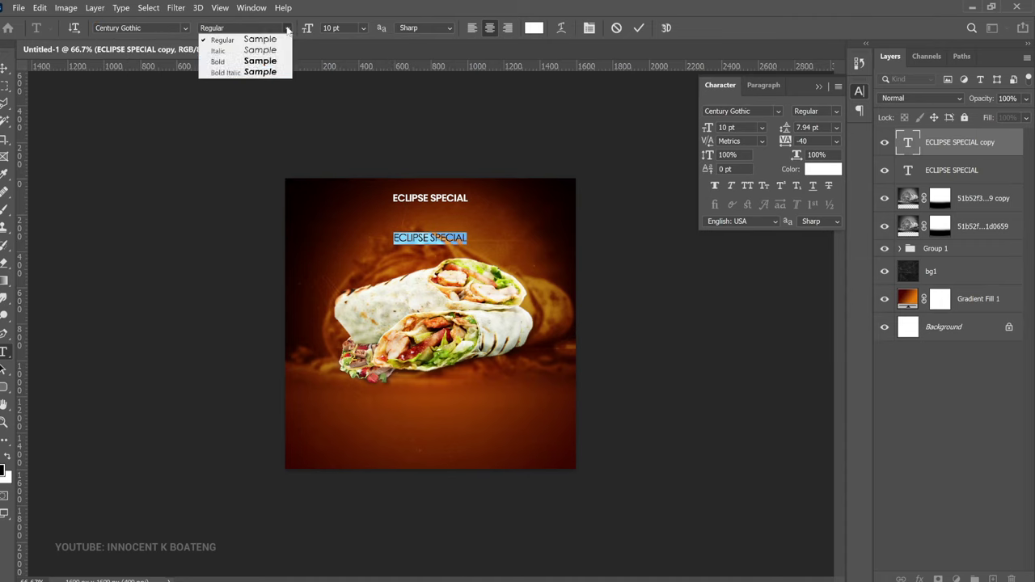
pyautogui.click(273, 62)
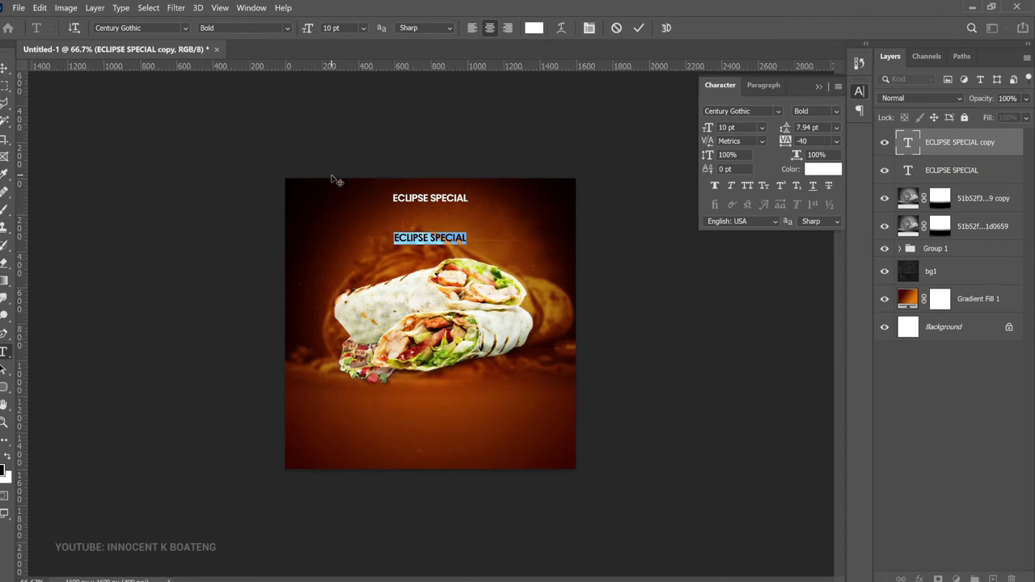
# Replace the lower headline copy's wording with "SHAWARMA" and set its tracking to -100
pyautogui.click(440, 236)
pyautogui.hotkey('ctrl', 'a')
pyautogui.write('SHAWARMA')
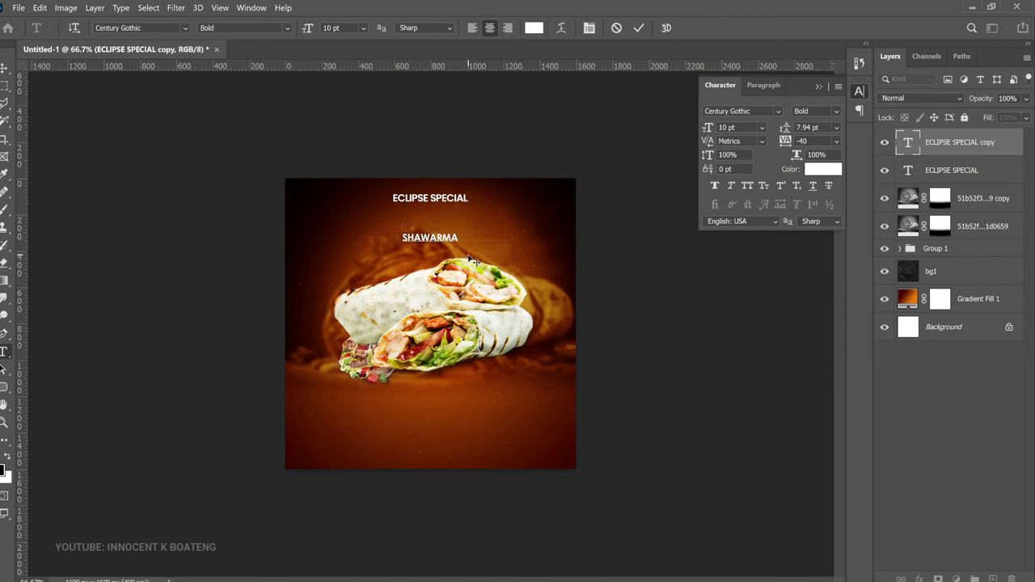
pyautogui.hotkey('ctrl', 'a')
pyautogui.click(808, 142)
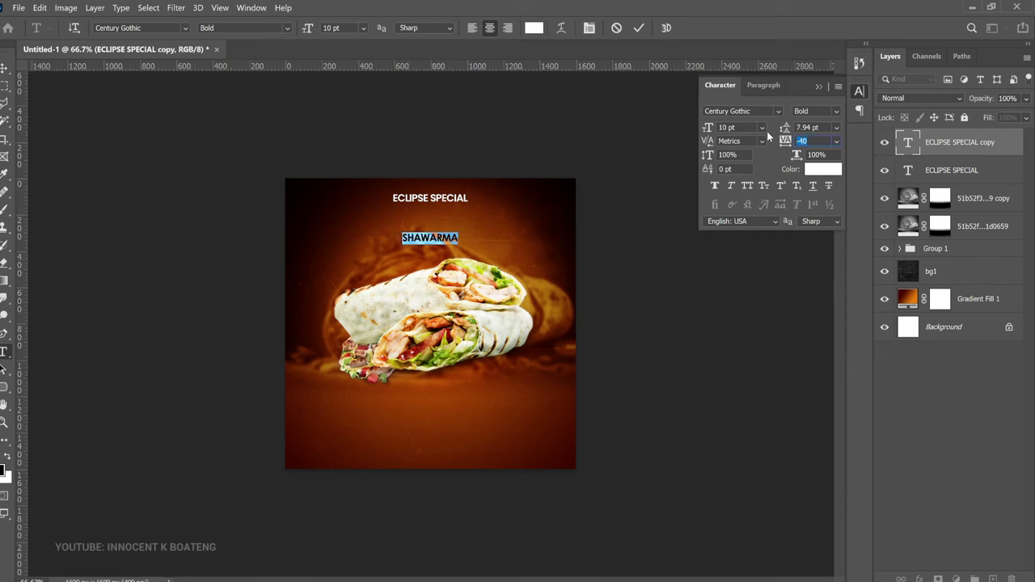
pyautogui.write('-100')
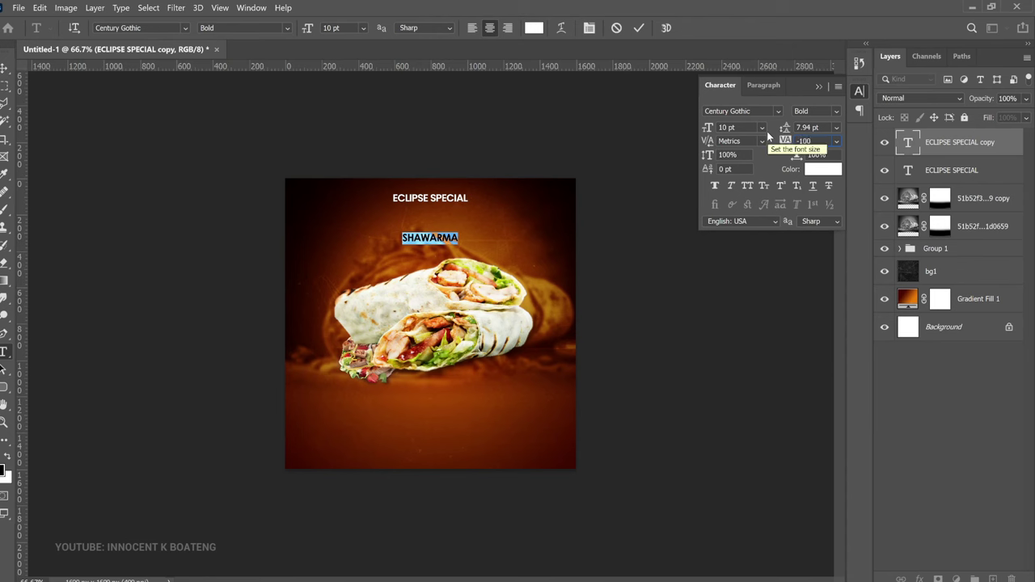
pyautogui.hotkey('ctrl', 'Return')
# Enlarge the SHAWARMA text to about 47.6 pt and centre it horizontally on the canvas
pyautogui.hotkey('ctrl', 't')
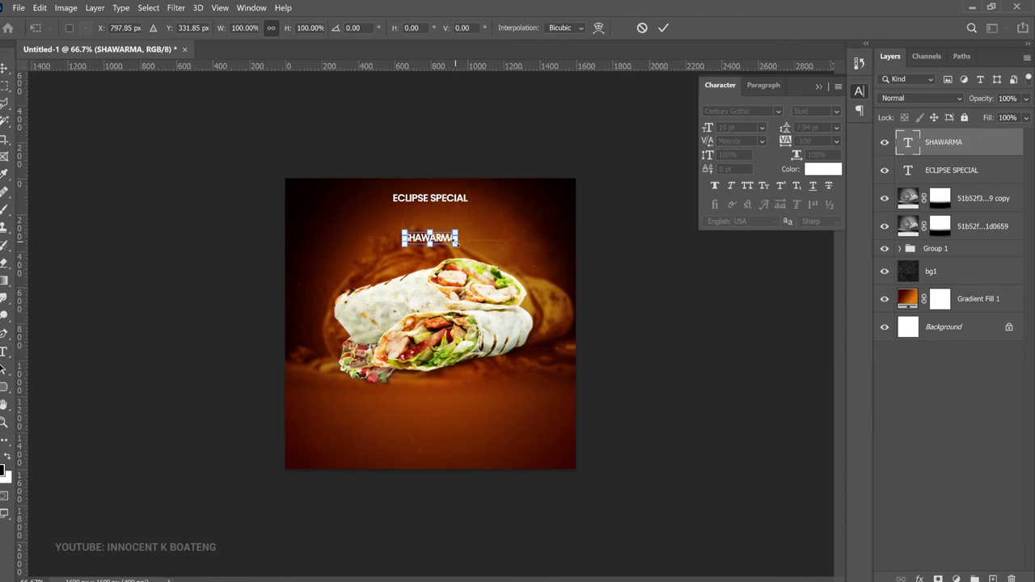
pyautogui.moveTo(456, 241); pyautogui.dragTo(547, 251)
pyautogui.press('Return')
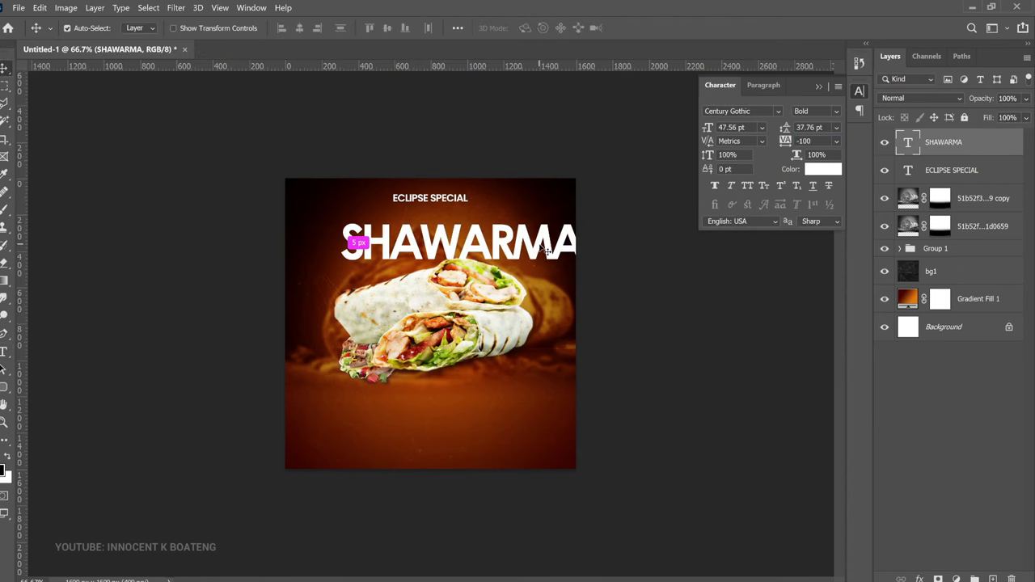
pyautogui.hotkey('ctrl', 'a')
pyautogui.click(293, 30)
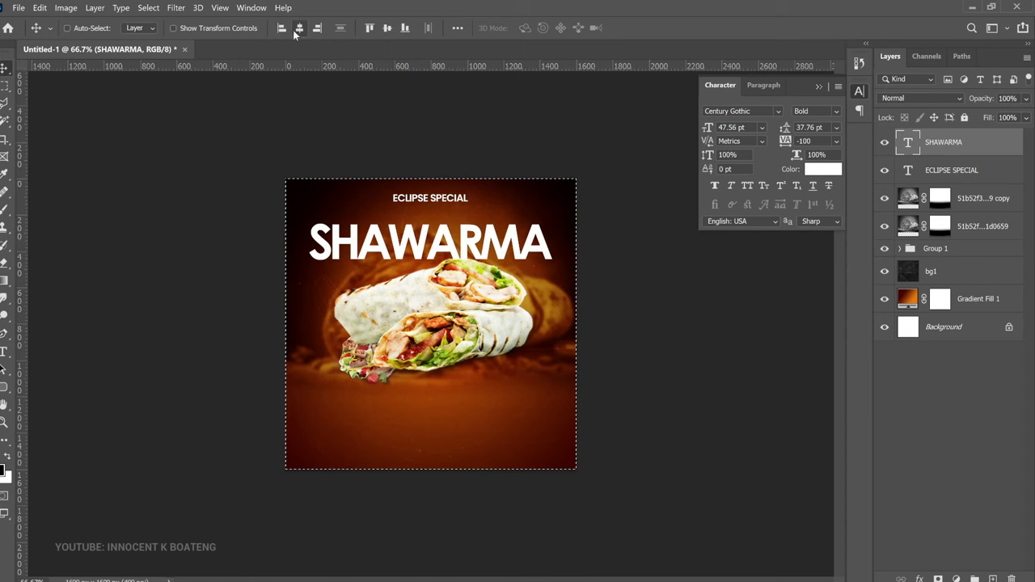
pyautogui.hotkey('ctrl', 'd')
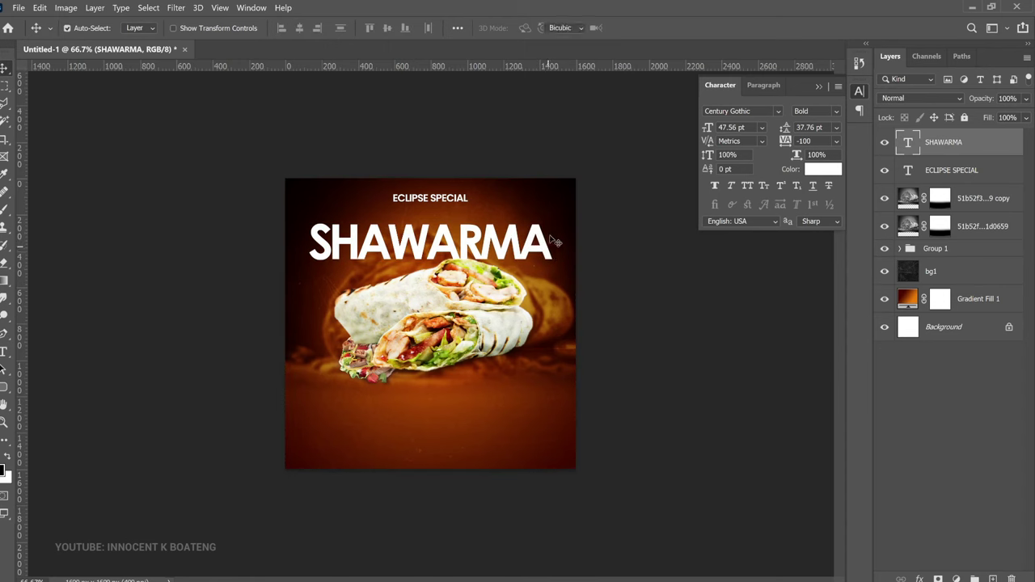
# Scale the SHAWARMA text down to about 43.5 pt and centre it horizontally on the canvas again
pyautogui.hotkey('ctrl', 't')
pyautogui.moveTo(549, 215); pyautogui.dragTo(533, 226)
pyautogui.press('Return')
pyautogui.hotkey('ctrl', 'a')
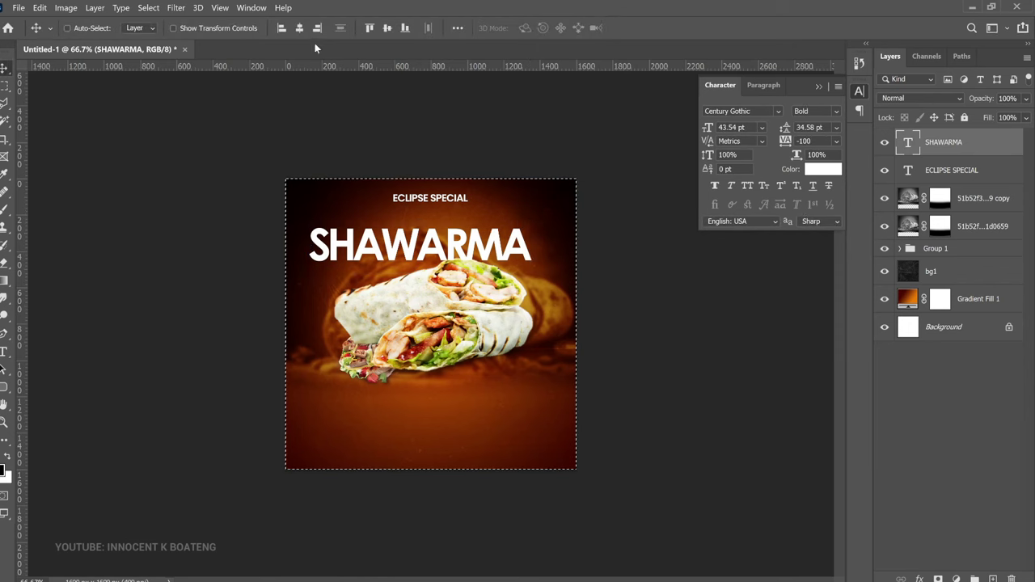
pyautogui.click(299, 27)
pyautogui.hotkey('ctrl', 'd')
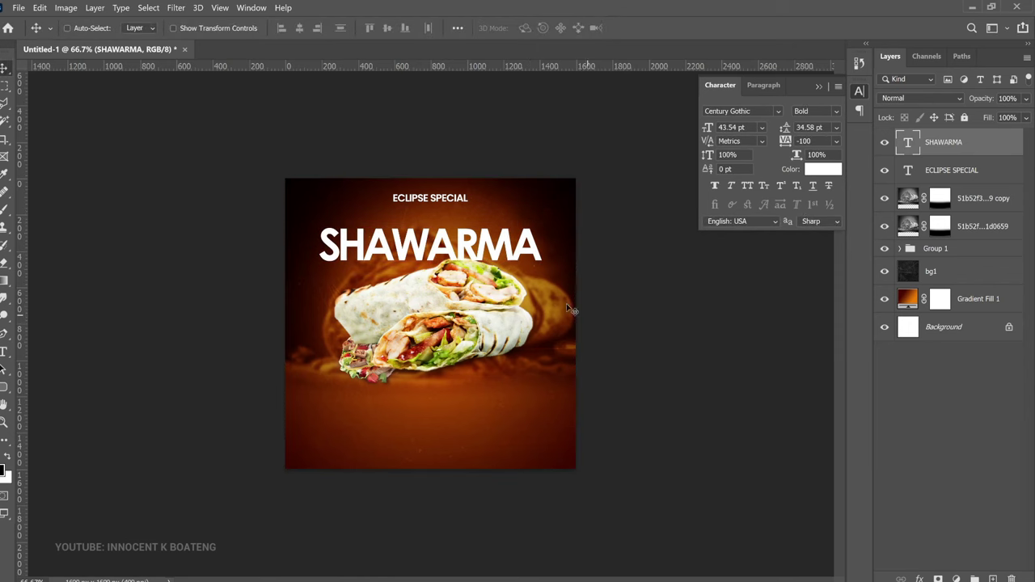
# Enlarge the wraps group, Group 1, slightly outward on its upper and left sides
pyautogui.rightClick(485, 313)
pyautogui.click(510, 341)
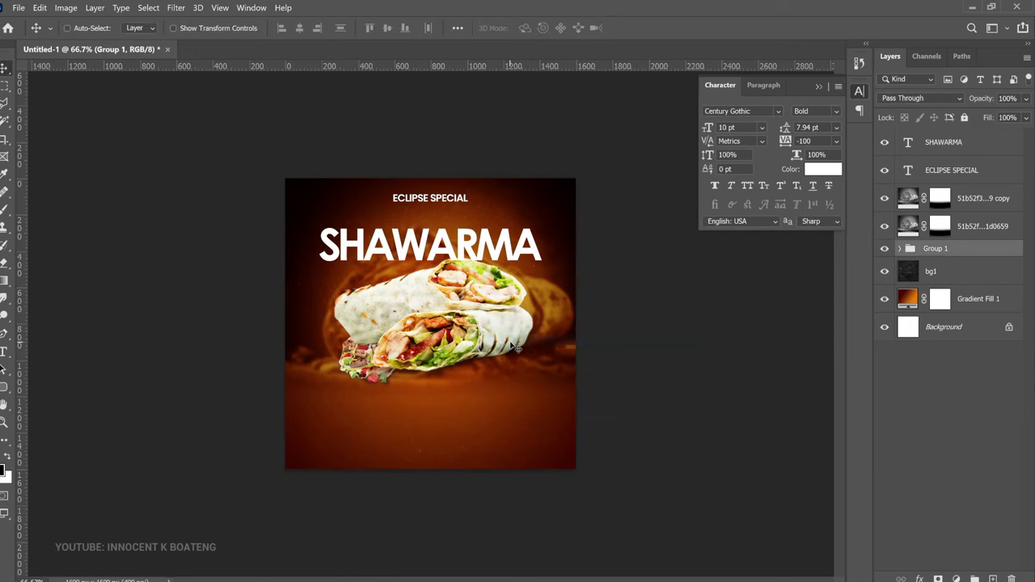
pyautogui.hotkey('ctrl', 't')
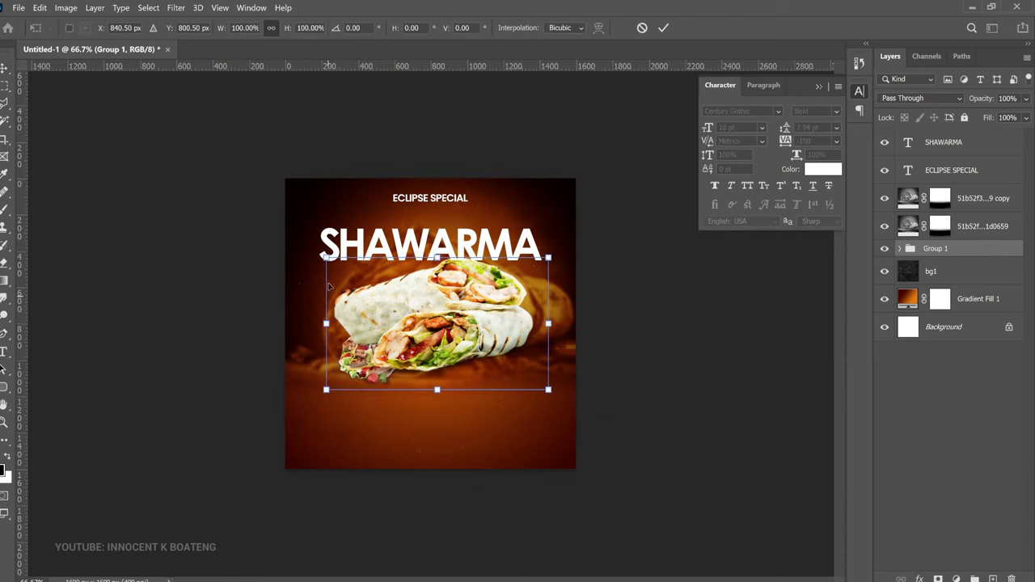
pyautogui.moveTo(325, 254); pyautogui.dragTo(314, 250)
pyautogui.moveTo(314, 389); pyautogui.dragTo(310, 394)
pyautogui.press('Return')
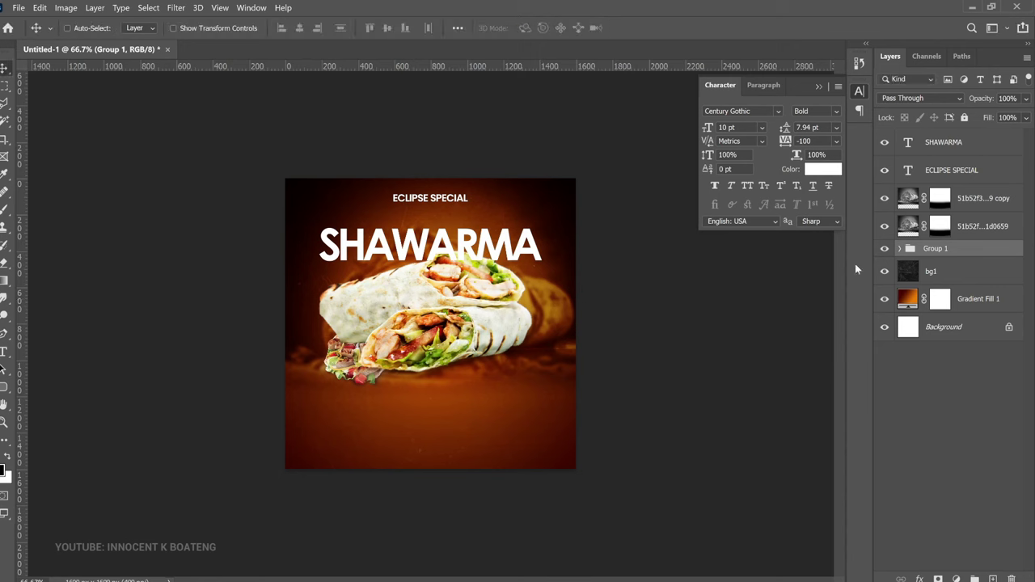
# Move the SHAWARMA text layer beneath Group 1 so the wraps overlap it, and duplicate the text layer
pyautogui.moveTo(945, 143); pyautogui.dragTo(943, 273)
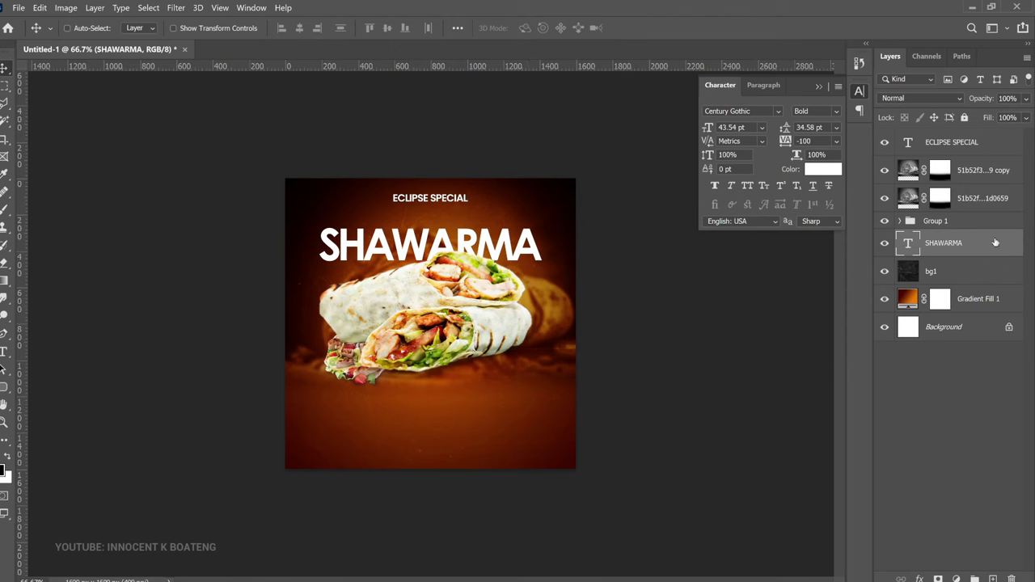
pyautogui.hotkey('ctrl', 'j')
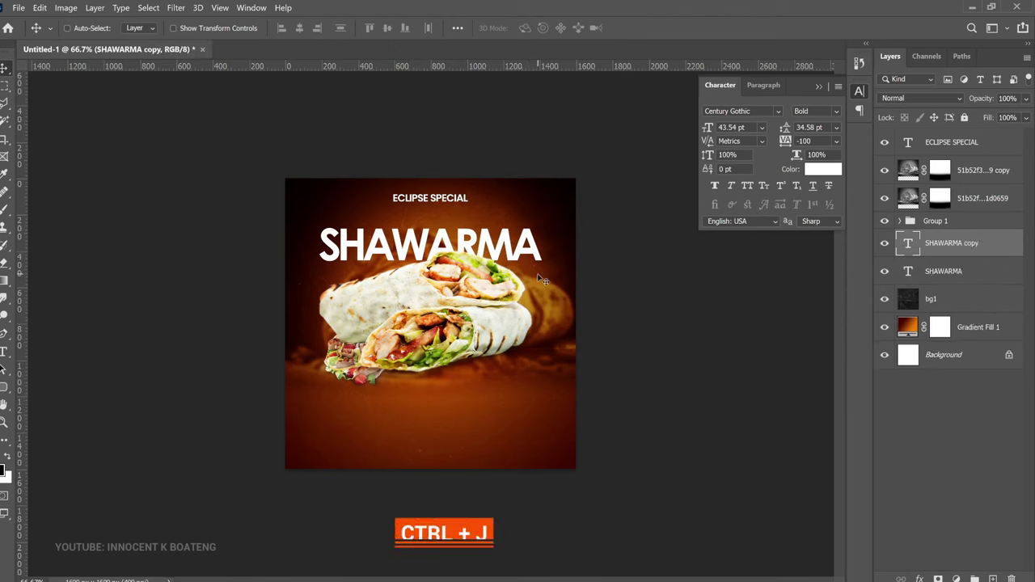
# Try to flip the duplicated SHAWARMA text vertically
pyautogui.hotkey('ctrl', 't')
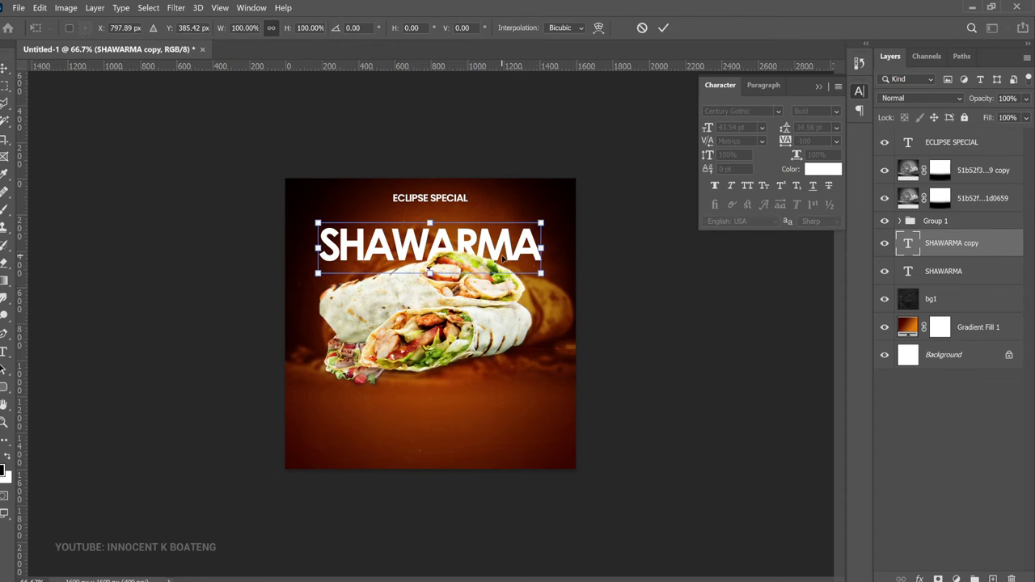
pyautogui.rightClick(503, 258)
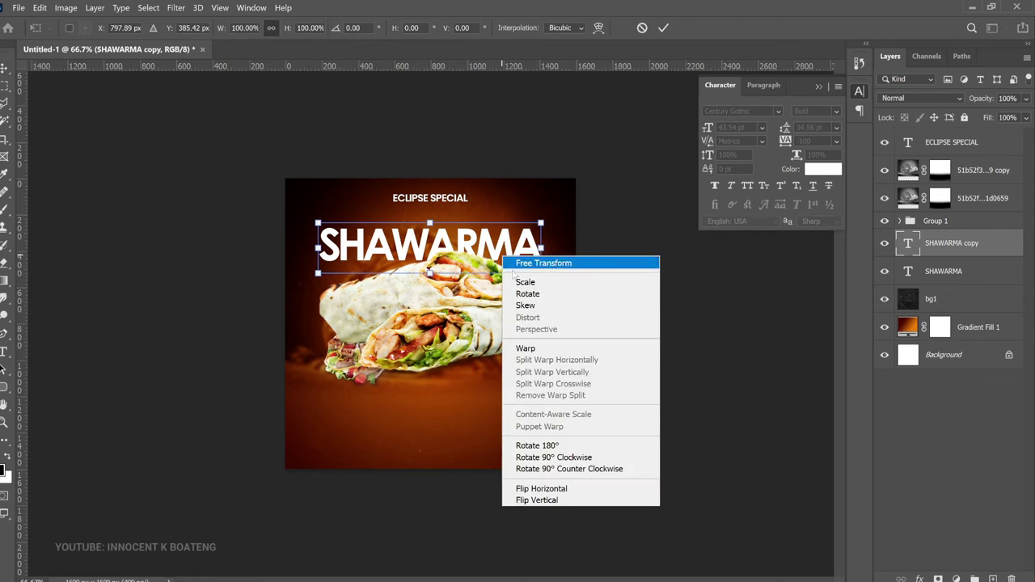
pyautogui.click(558, 509)
pyautogui.press('Return')
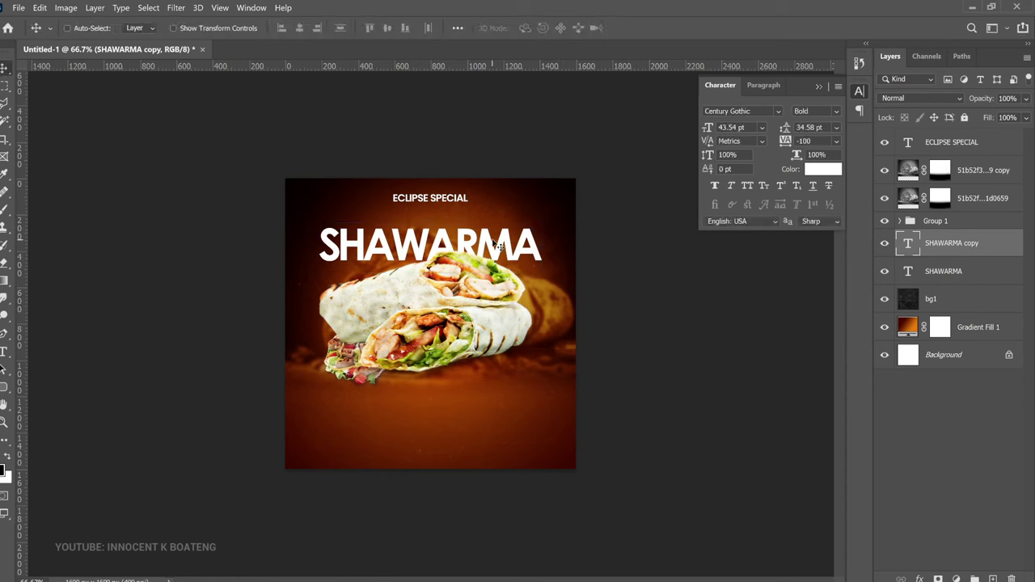
# Place the SHAWARMA copy directly below the original headline, behind the wraps, and flip it vertically
pyautogui.moveTo(493, 236); pyautogui.dragTo(537, 284)
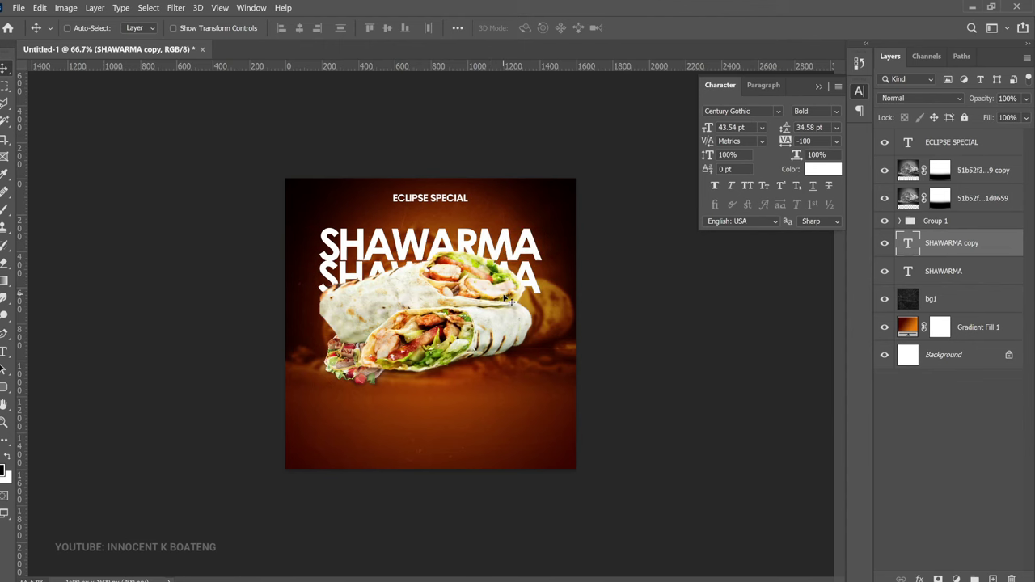
pyautogui.hotkey('ctrl', 't')
pyautogui.rightClick(505, 298)
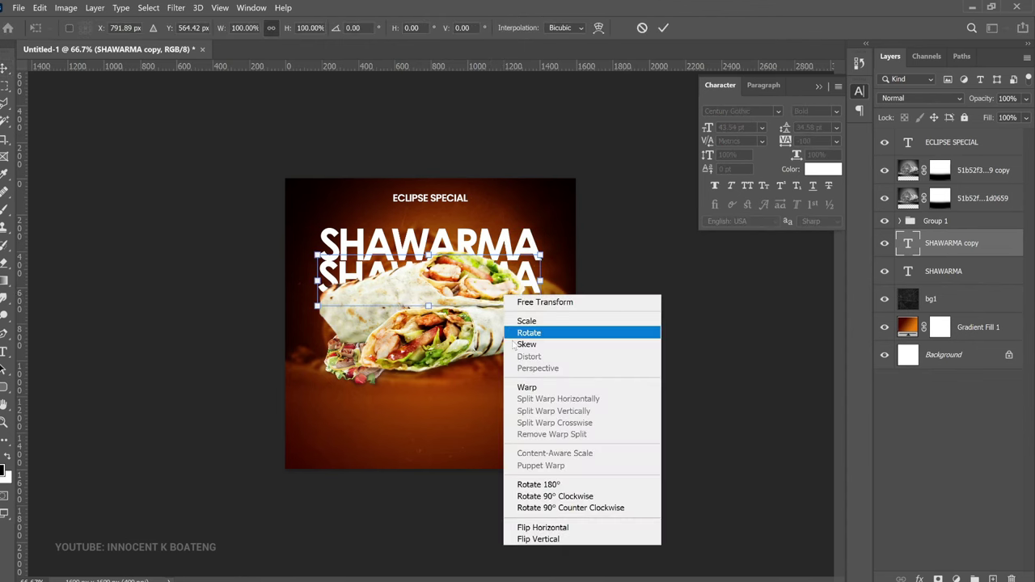
pyautogui.click(553, 539)
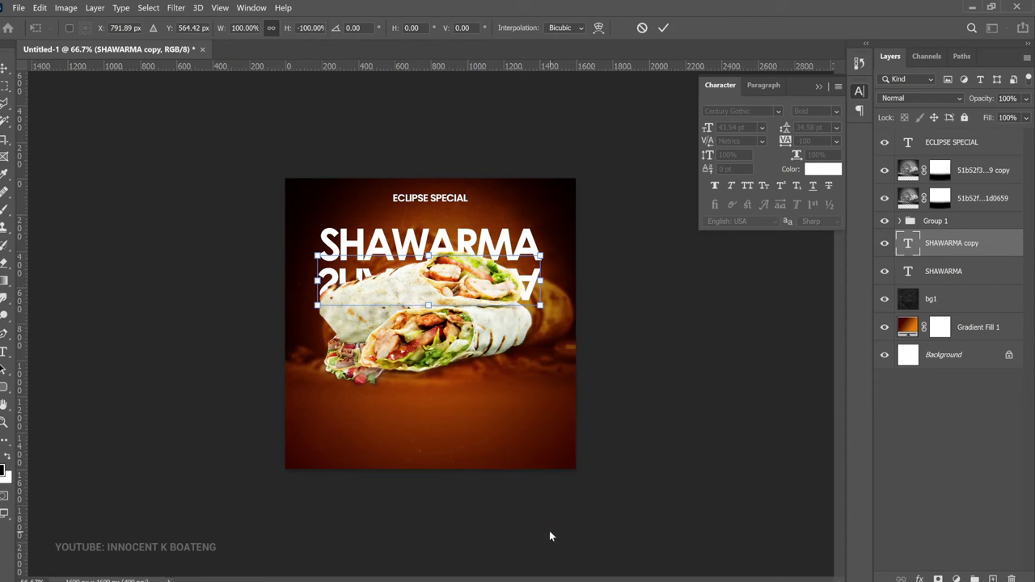
pyautogui.press('Return')
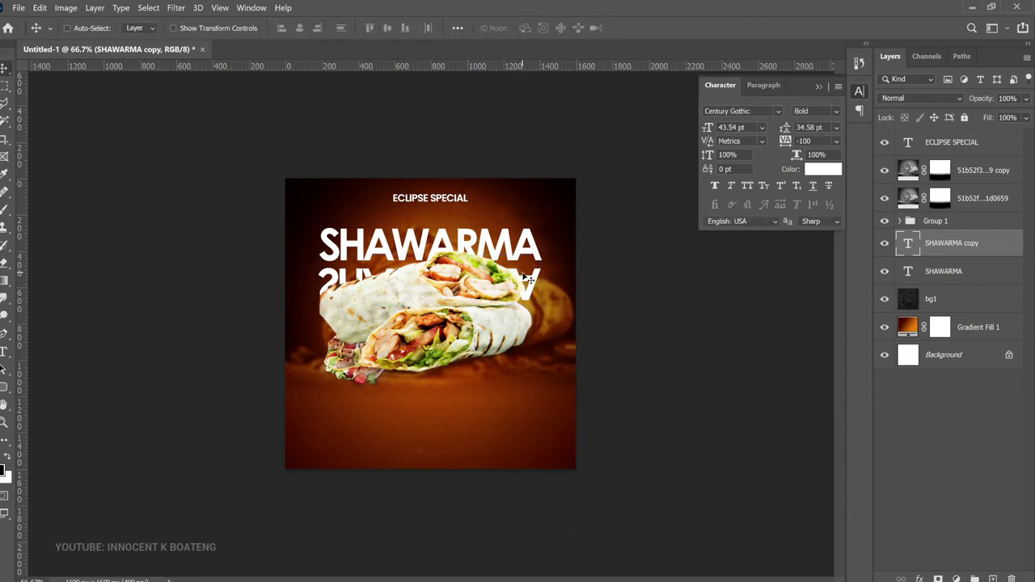
# Nudge the flipped SHAWARMA copy upward until it meets the base of the original headline
pyautogui.press('Up')
pyautogui.press('Up')
pyautogui.press('Up')
pyautogui.press('Up')
pyautogui.press('Up')
pyautogui.press('Up')
pyautogui.press('Up')
pyautogui.press('Up')
pyautogui.press('Up')
pyautogui.press('Up')
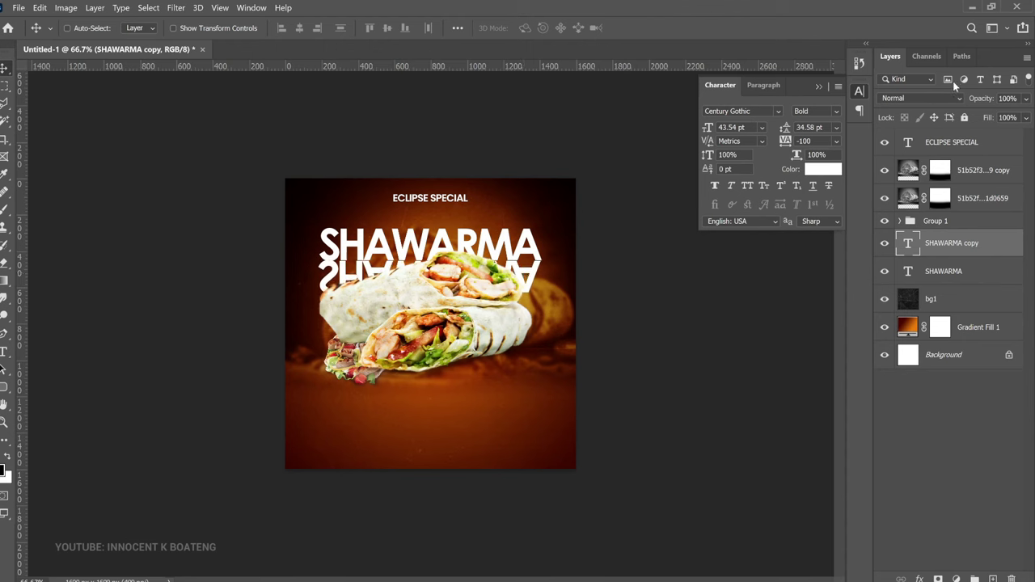
# Lower the flipped SHAWARMA copy's opacity to 6% and rasterize its type layer
pyautogui.moveTo(979, 98); pyautogui.dragTo(914, 98)
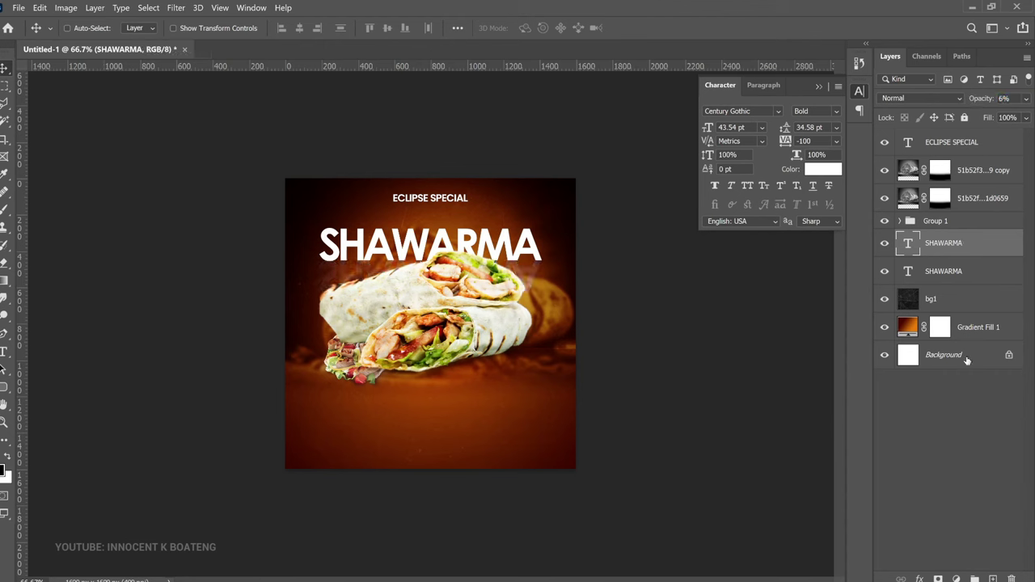
pyautogui.rightClick(942, 247)
pyautogui.click(805, 228)
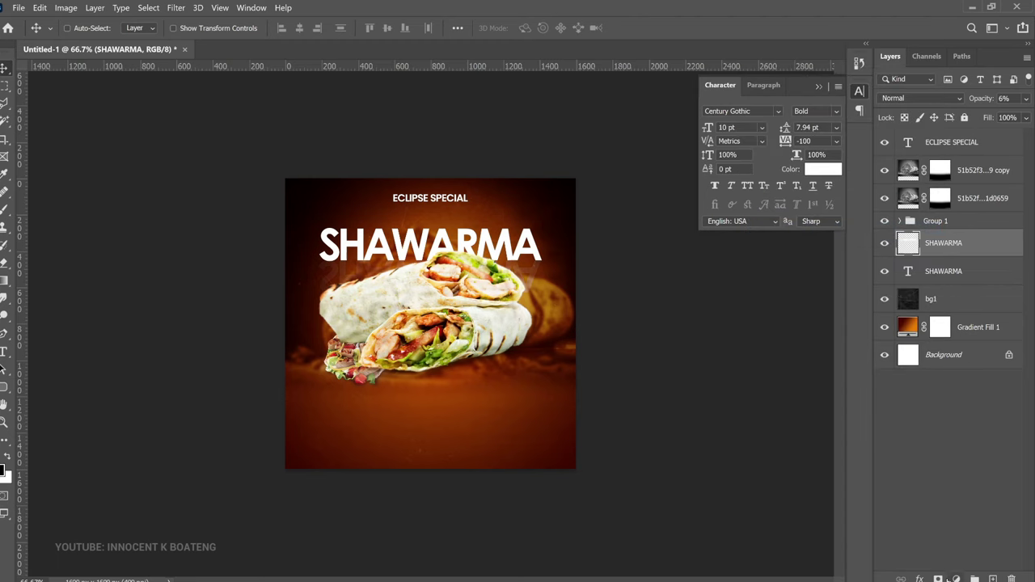
# Add a layer mask to the SHAWARMA reflection and fade its lower part on both sides with a 500 px black brush
pyautogui.click(939, 579)
pyautogui.press('b')
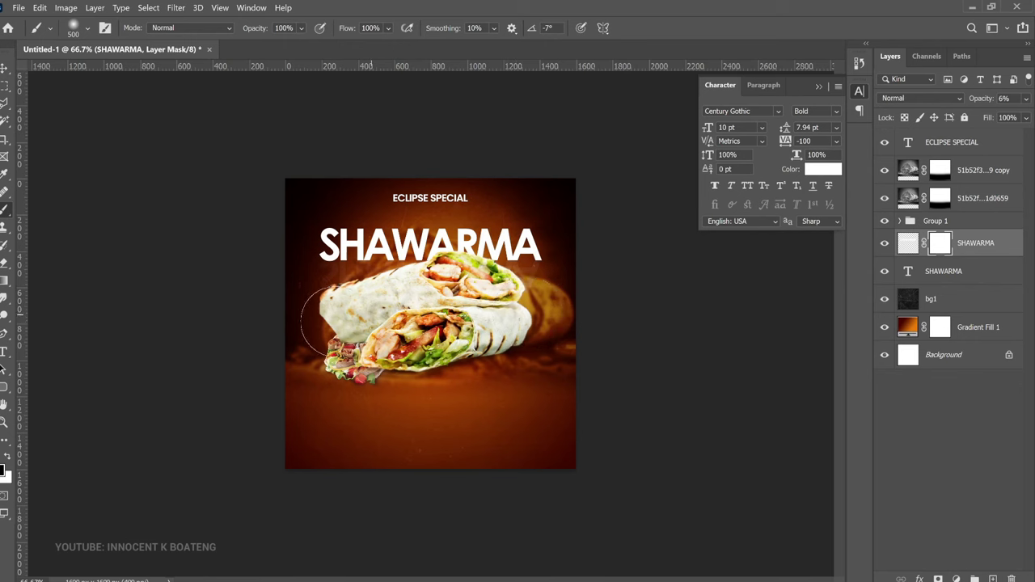
pyautogui.moveTo(332, 334); pyautogui.dragTo(477, 356)
pyautogui.press('v')
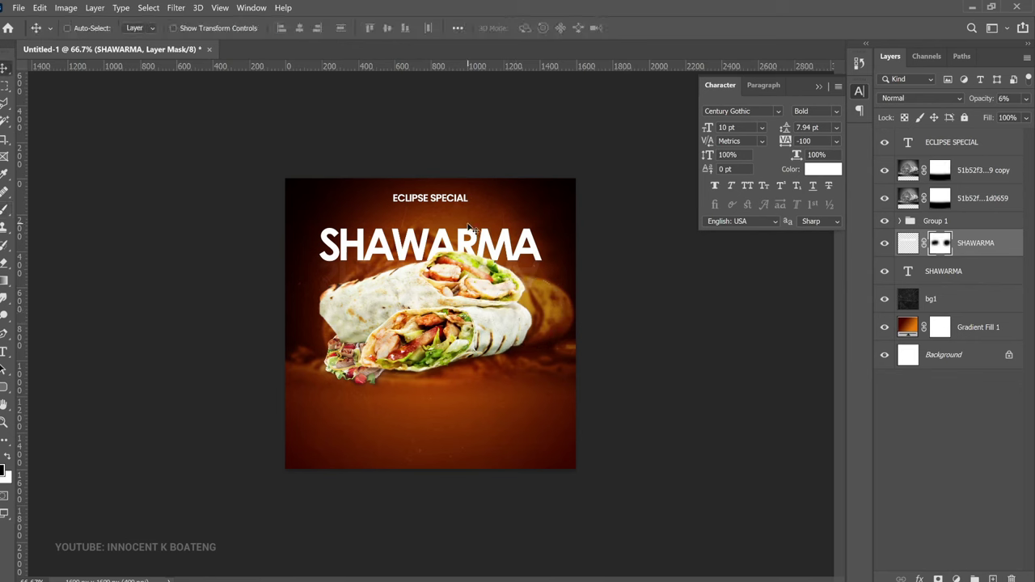
# Try a rounded rectangle about 414 × 366 px with 100 px corner radius below the wraps, above all other layers, and undo it
pyautogui.hotkey('alt', '.')
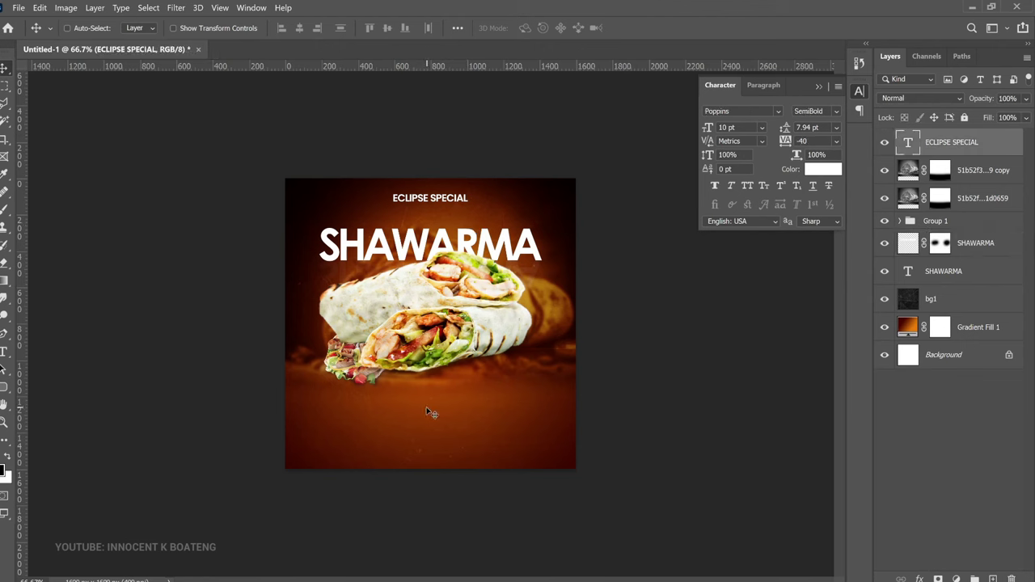
pyautogui.click(5, 388)
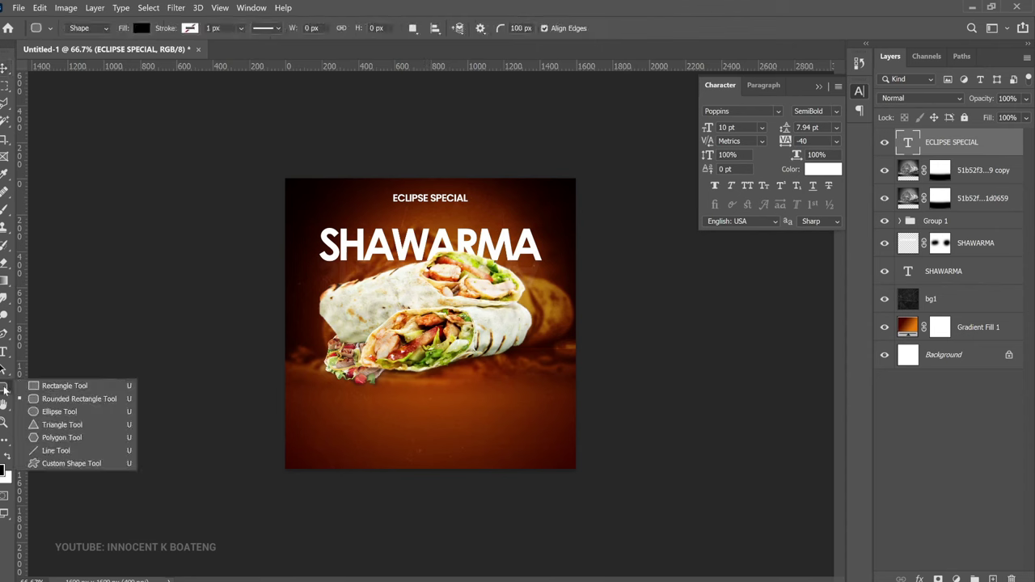
pyautogui.click(48, 411)
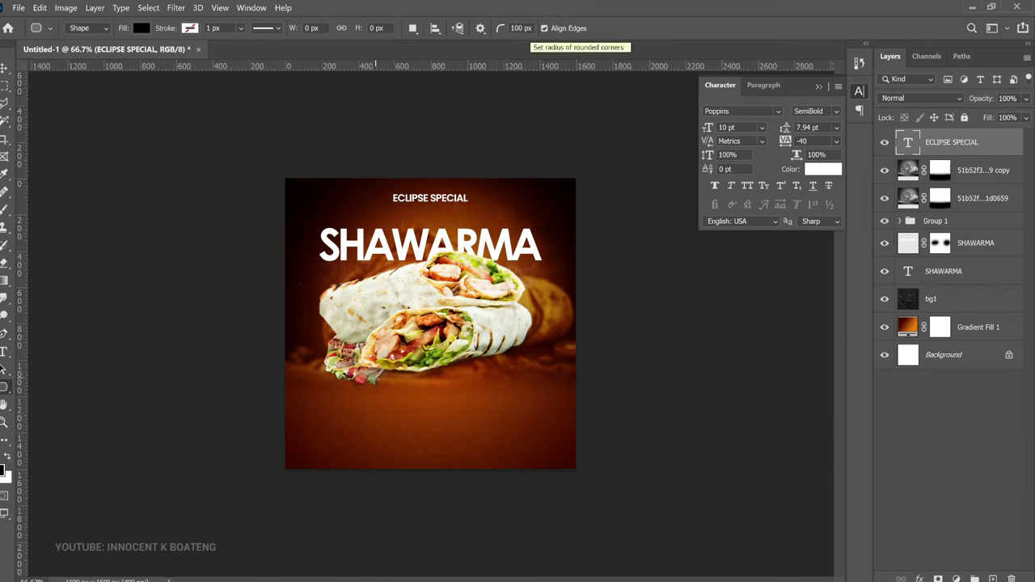
pyautogui.moveTo(364, 398); pyautogui.dragTo(439, 465)
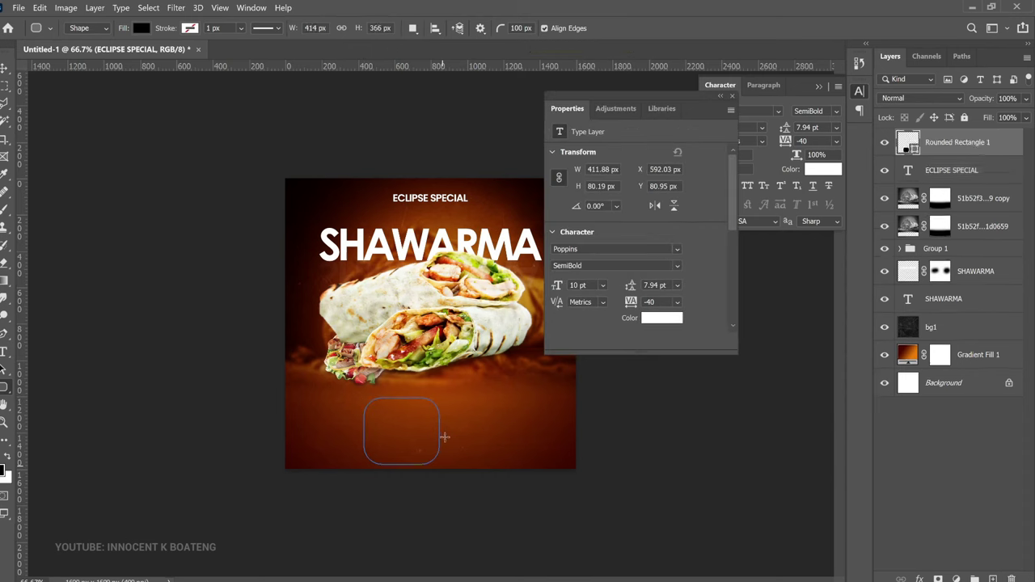
pyautogui.hotkey('ctrl', 'z')
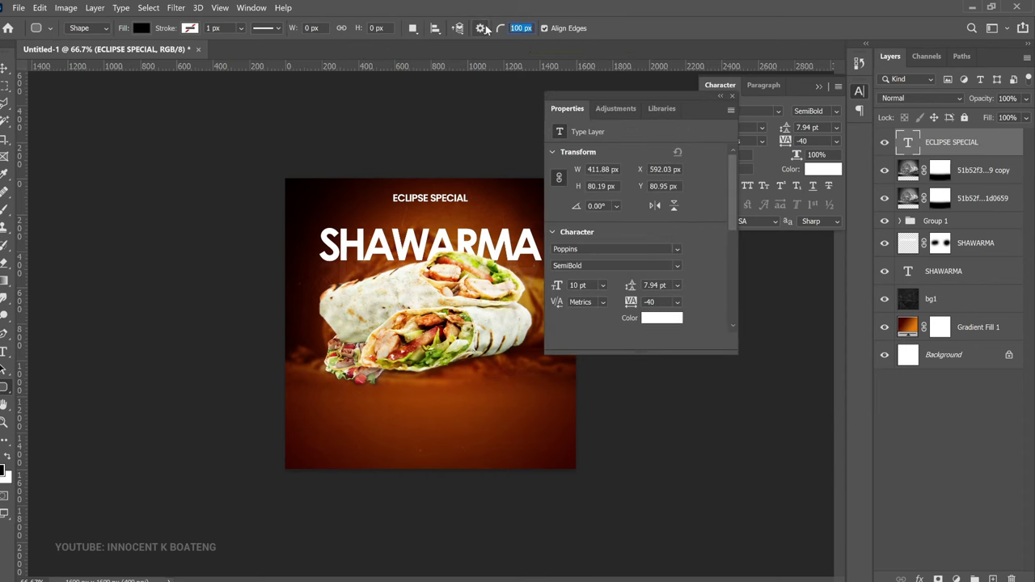
# Draw a rounded rectangle about 342 × 251 px with 60 px corner radius below the wraps and fill it with cd8e12
pyautogui.write('60')
pyautogui.moveTo(348, 391); pyautogui.dragTo(408, 444)
pyautogui.press('Escape')
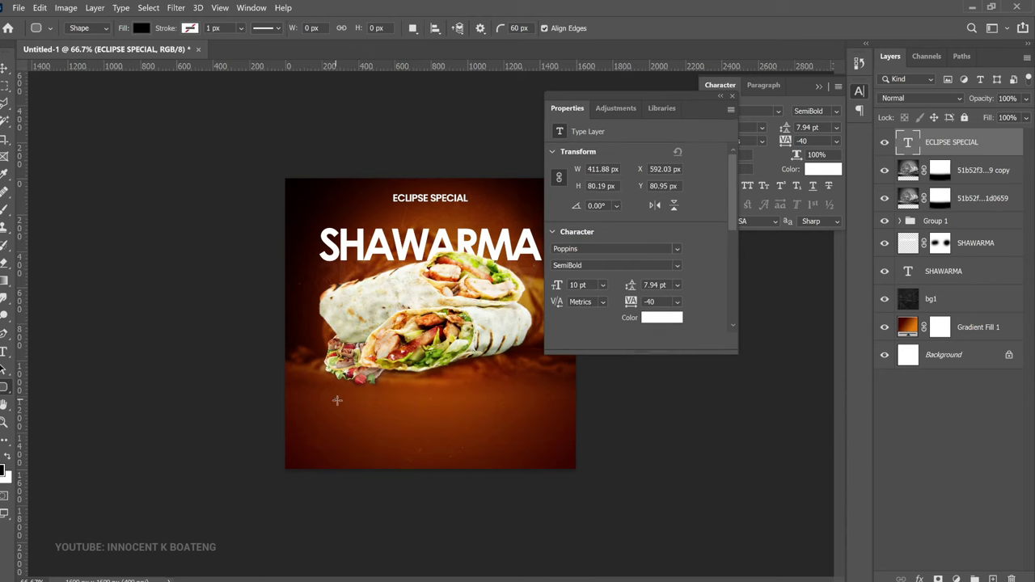
pyautogui.moveTo(335, 398); pyautogui.dragTo(396, 443)
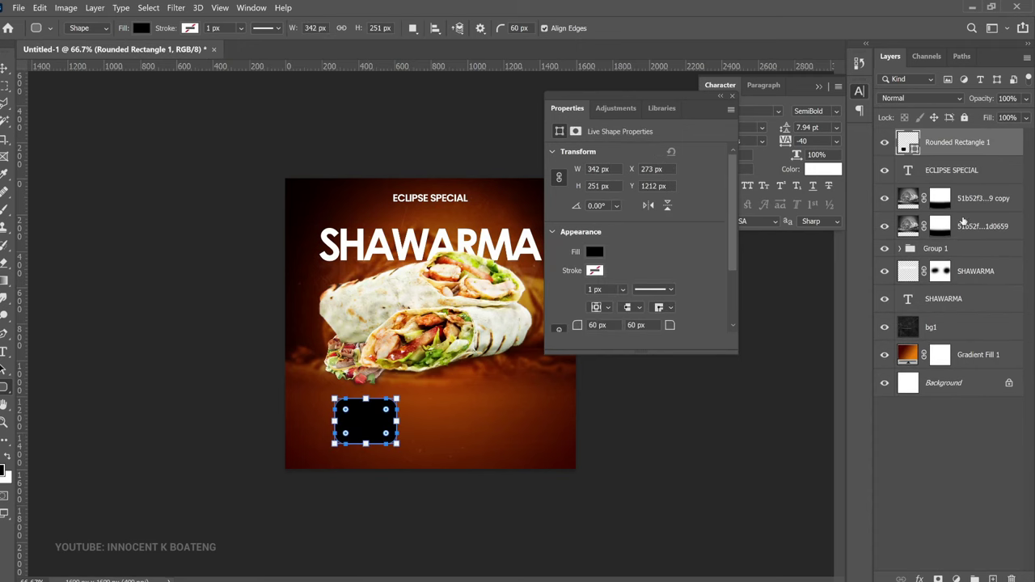
pyautogui.doubleClick(909, 144)
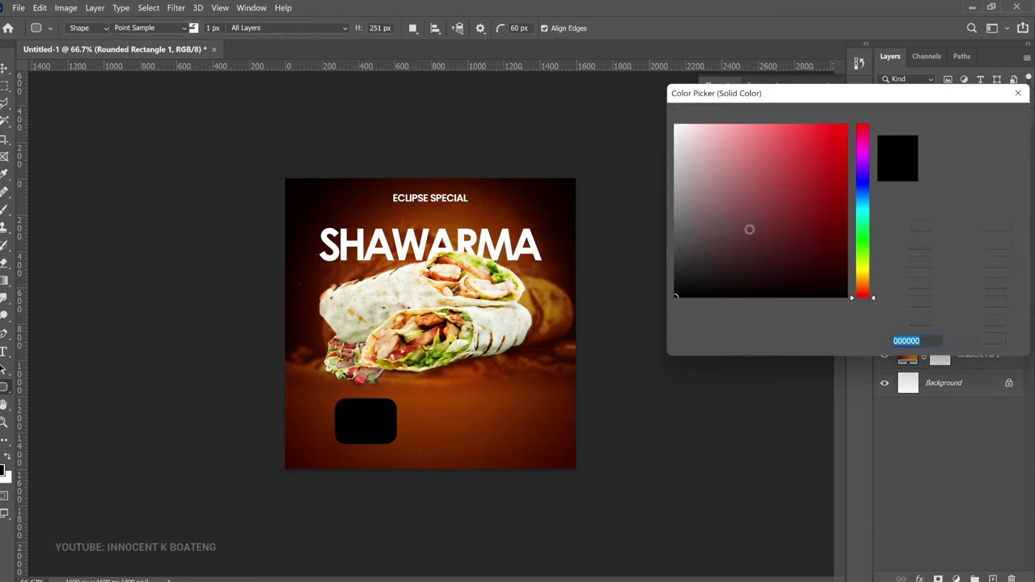
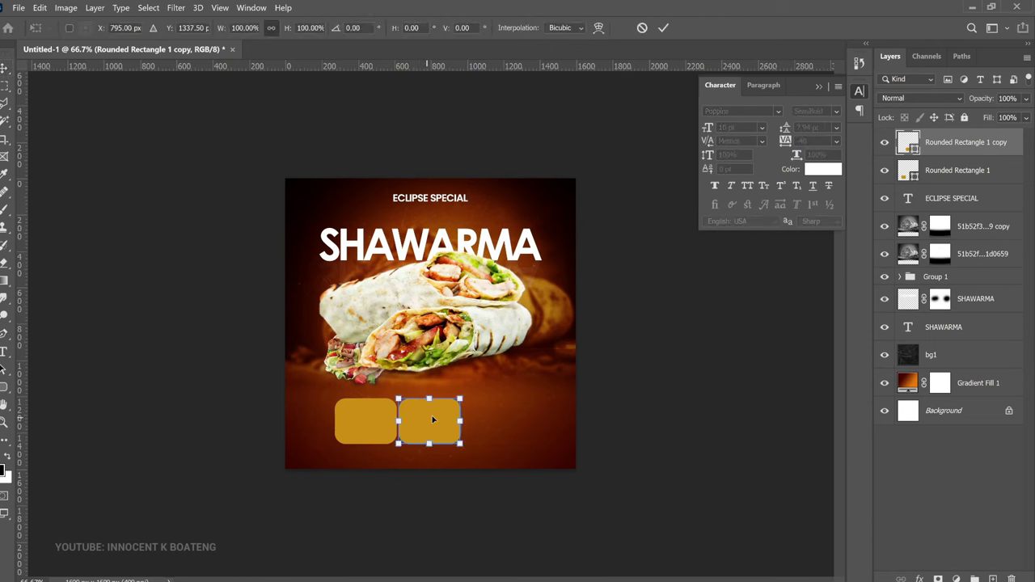
# Enlarge the duplicate rounded rectangle beside the gold one, keeping its bottom edge aligned, and fill it with ff5722
pyautogui.moveTo(462, 394); pyautogui.dragTo(475, 389)
pyautogui.press('Return')
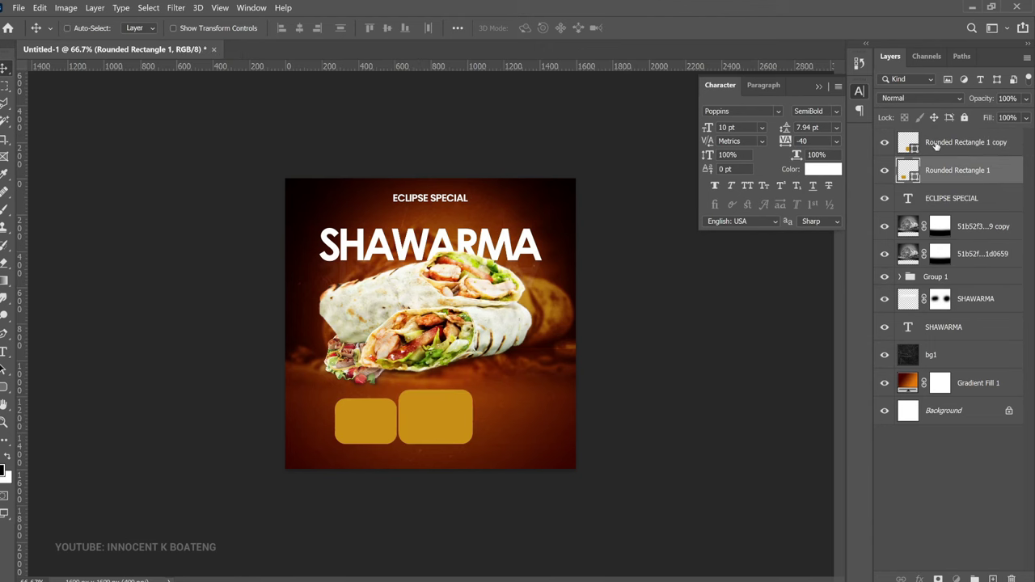
pyautogui.doubleClick(916, 147)
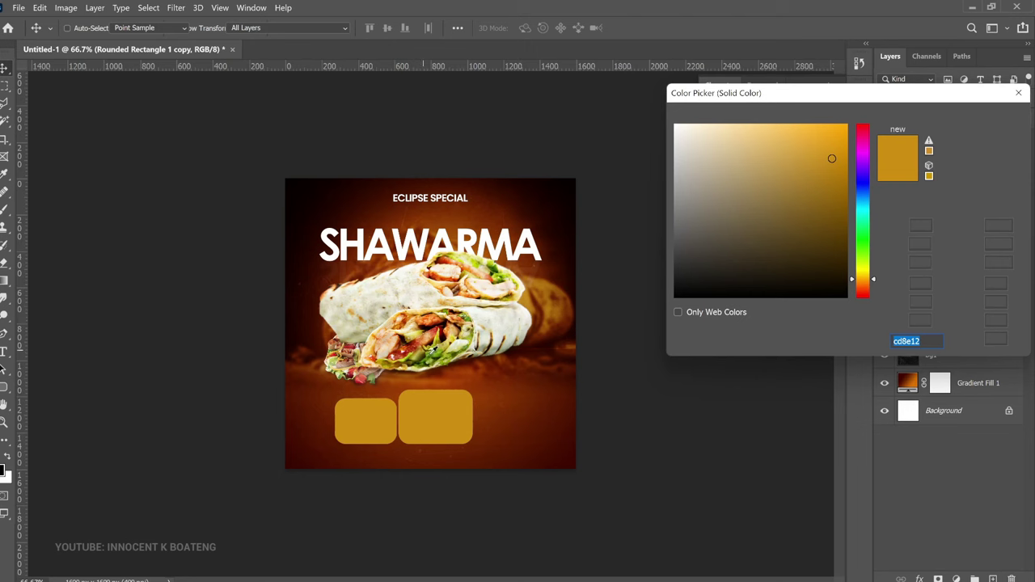
pyautogui.click(434, 351)
pyautogui.click(814, 211)
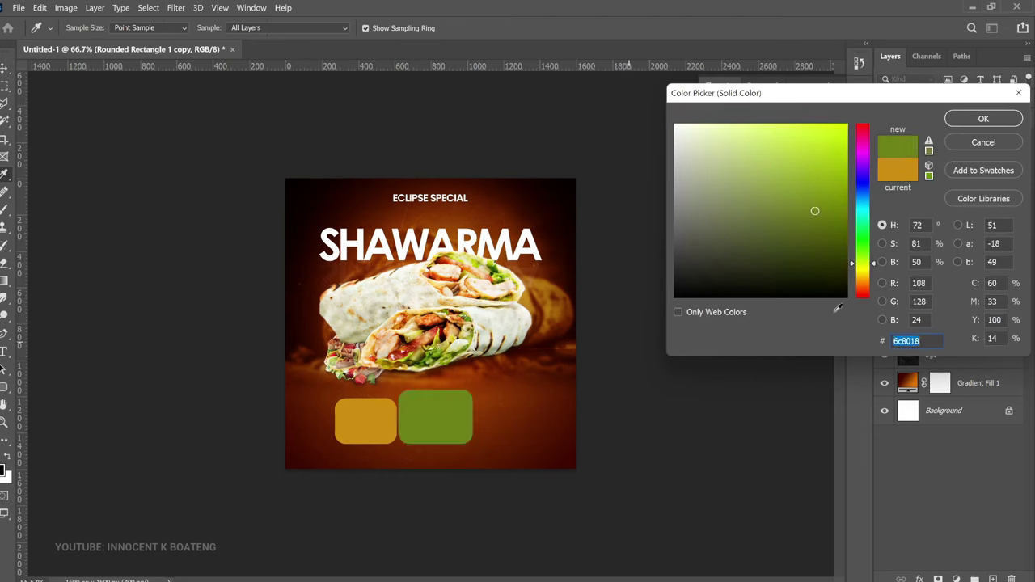
pyautogui.click(865, 255)
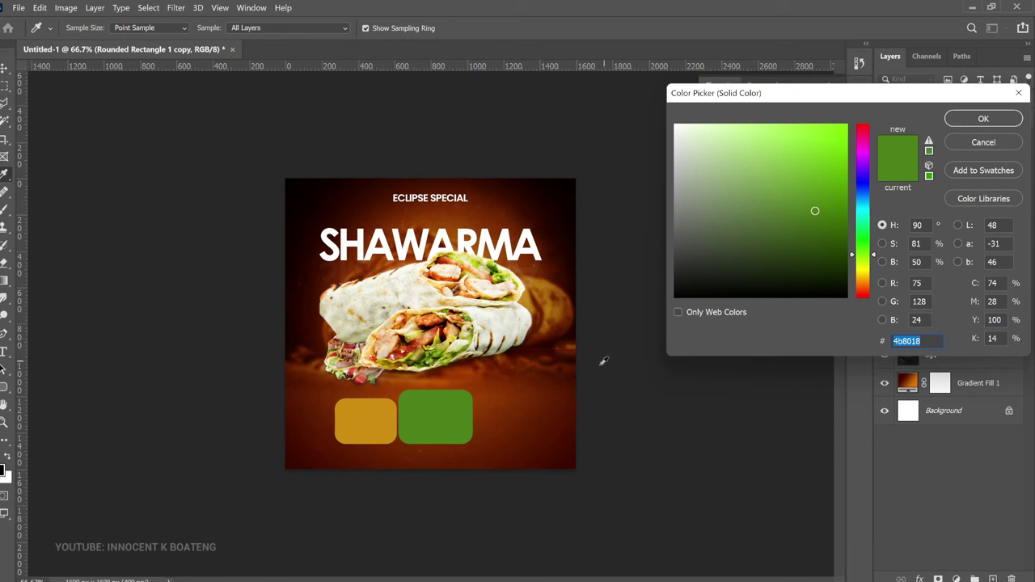
pyautogui.click(496, 223)
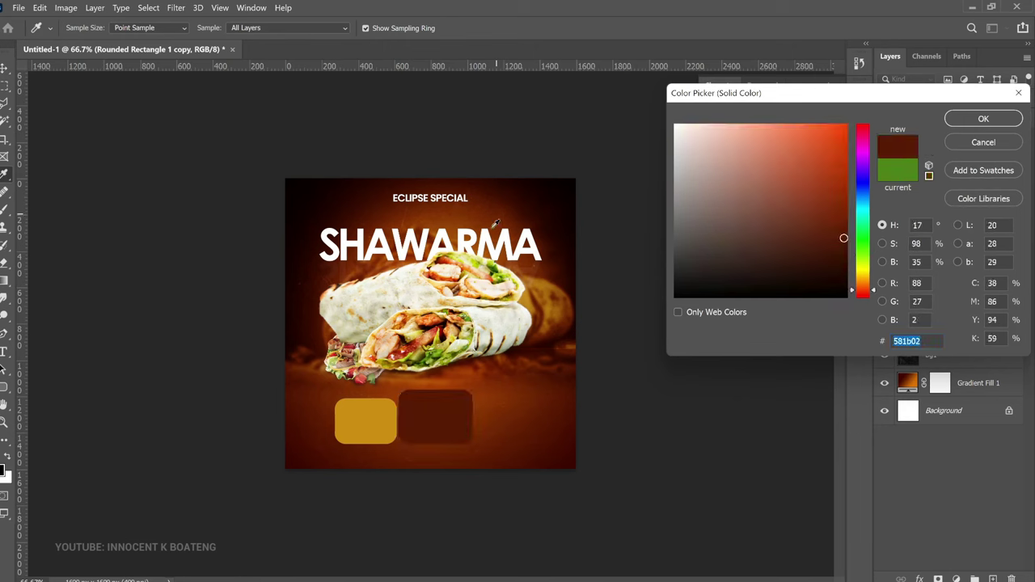
pyautogui.moveTo(861, 279); pyautogui.dragTo(862, 292)
pyautogui.moveTo(842, 193); pyautogui.dragTo(842, 172)
pyautogui.doubleClick(907, 341)
pyautogui.write('ff5722')
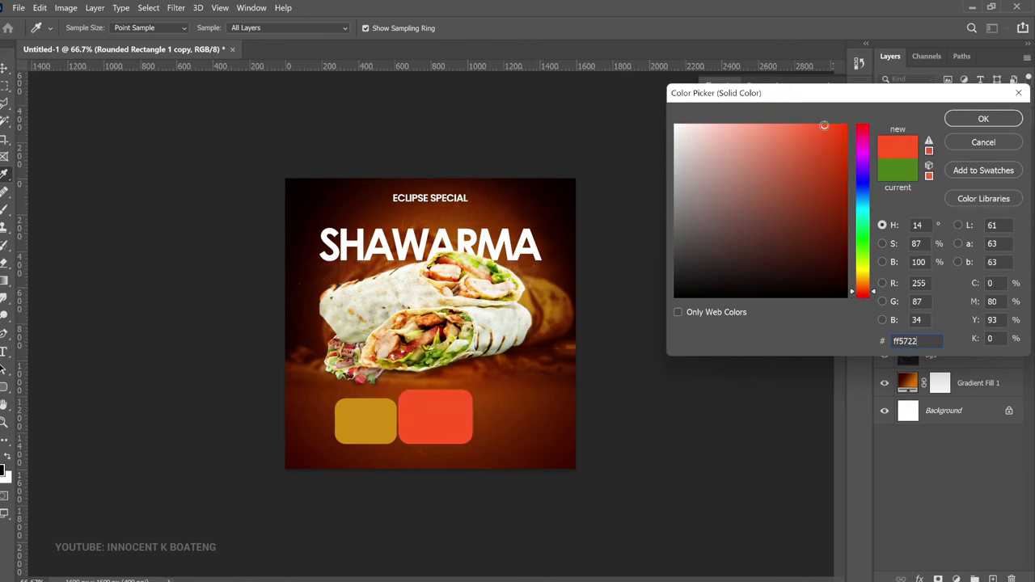
pyautogui.click(1001, 118)
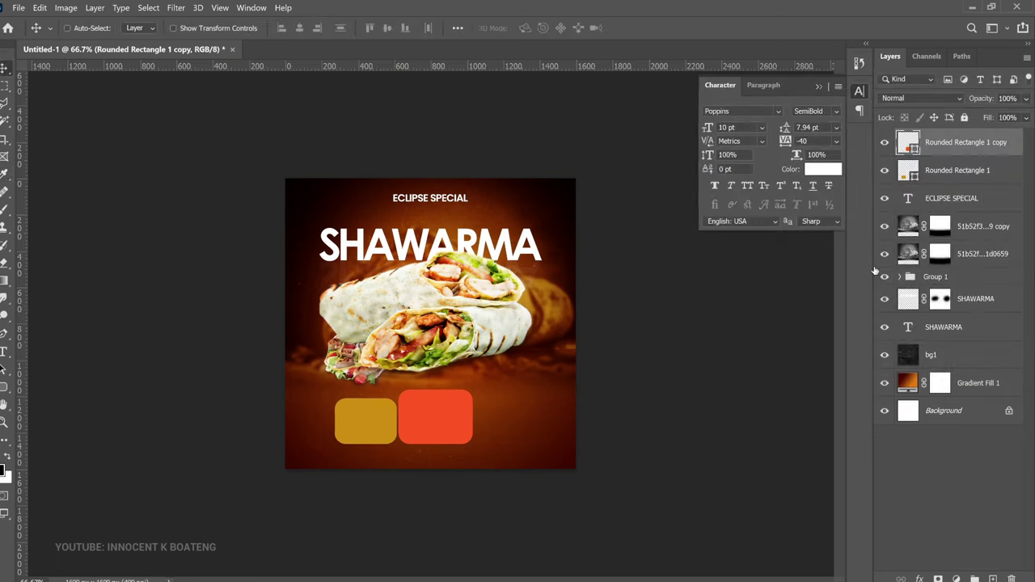
# Duplicate the smaller gold rounded rectangle and place the copy on the other side of the large orange-red one
pyautogui.click(958, 172)
pyautogui.hotkey('ctrl', 'j')
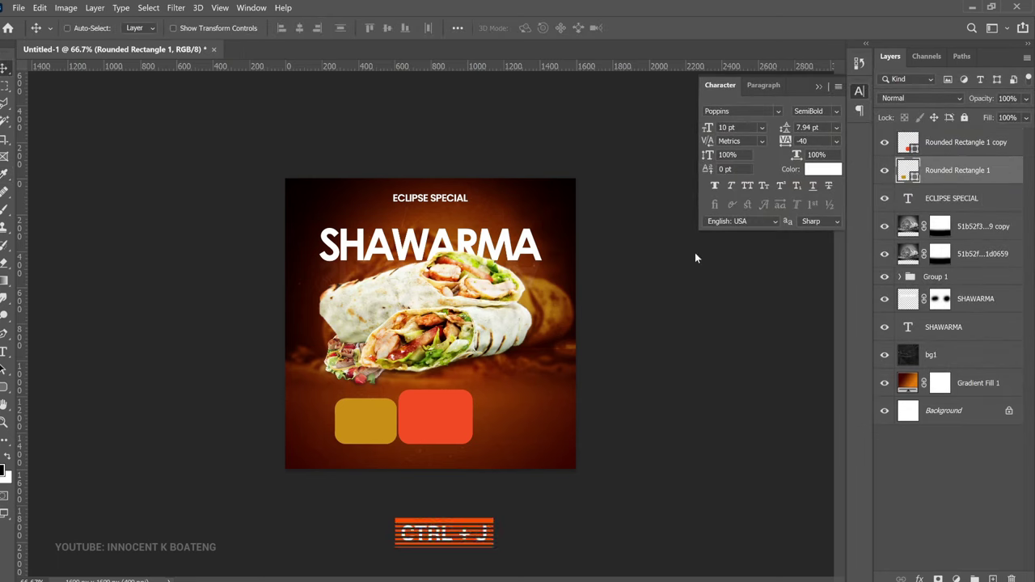
pyautogui.moveTo(418, 447); pyautogui.dragTo(555, 444)
# Fill the third rounded rectangle with green 86a600
pyautogui.doubleClick(908, 170)
pyautogui.write('506109')
pyautogui.press('Tab')
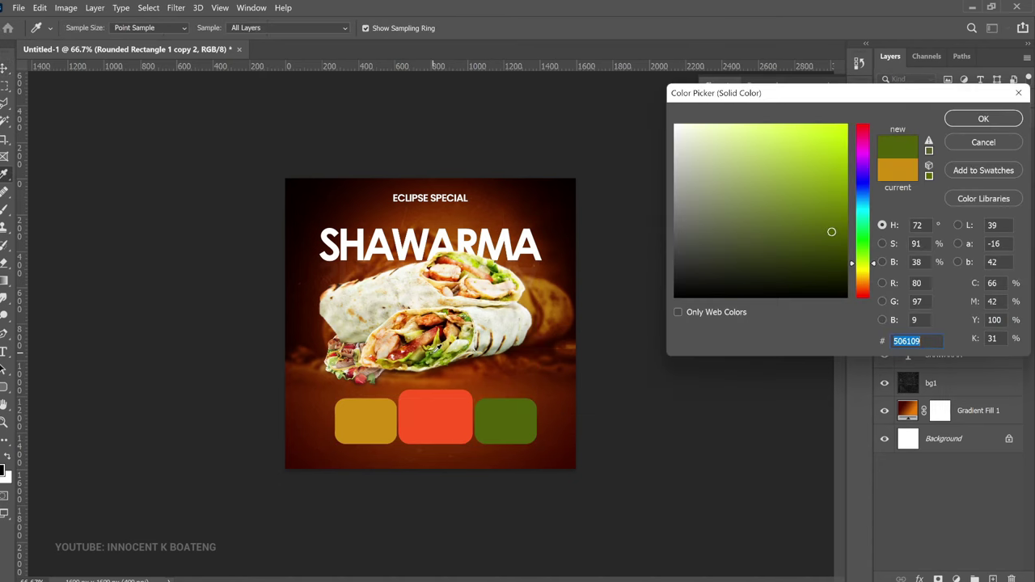
pyautogui.moveTo(825, 216); pyautogui.dragTo(846, 202)
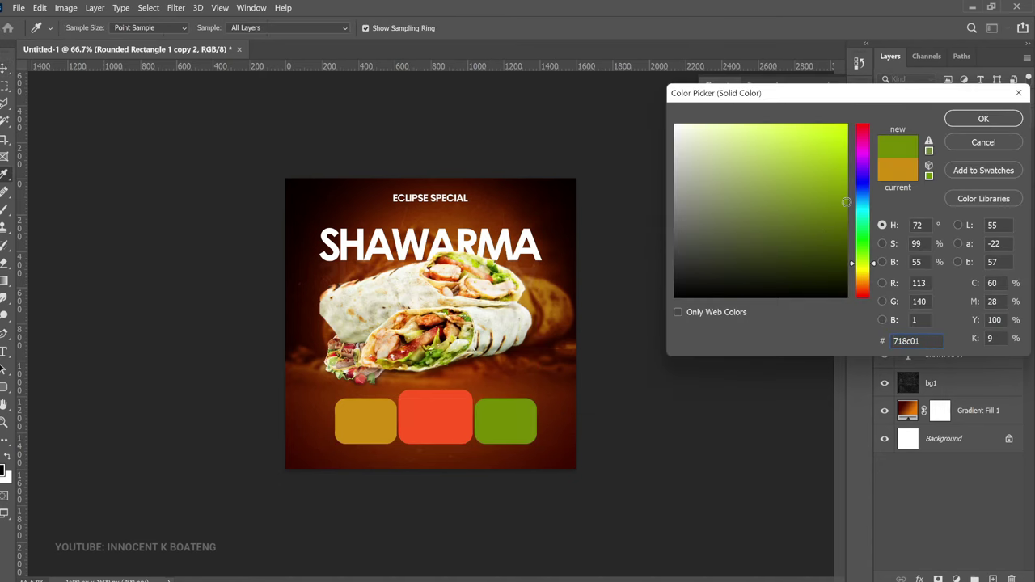
pyautogui.hotkey('shift', 'Up')
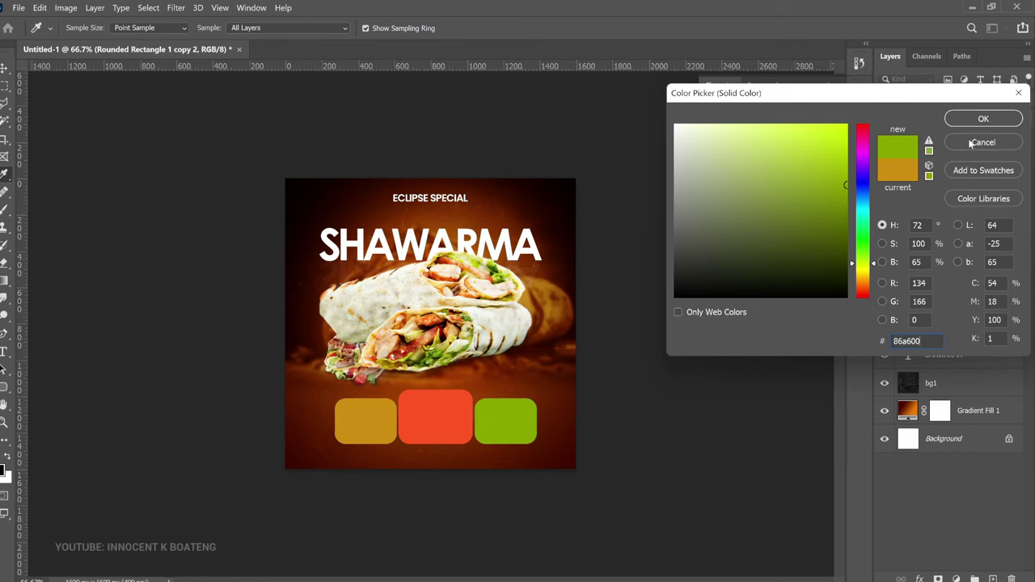
pyautogui.click(985, 120)
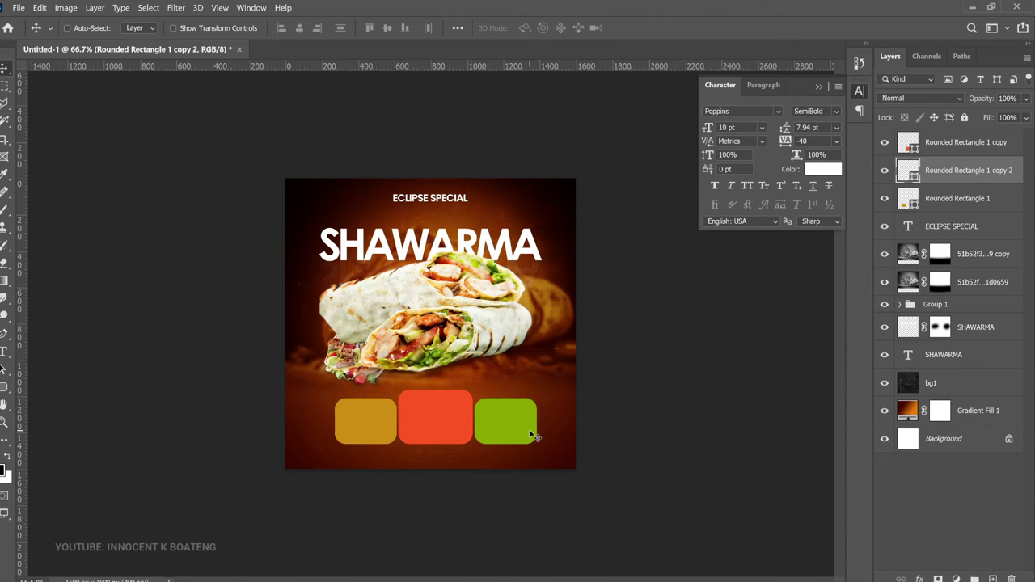
# Narrow all three rounded rectangles together about their shared centre, keeping their height, and distribute them horizontally
pyautogui.click(962, 199)
pyautogui.keyDown('shift'); pyautogui.click(949, 144); pyautogui.keyUp('shift')
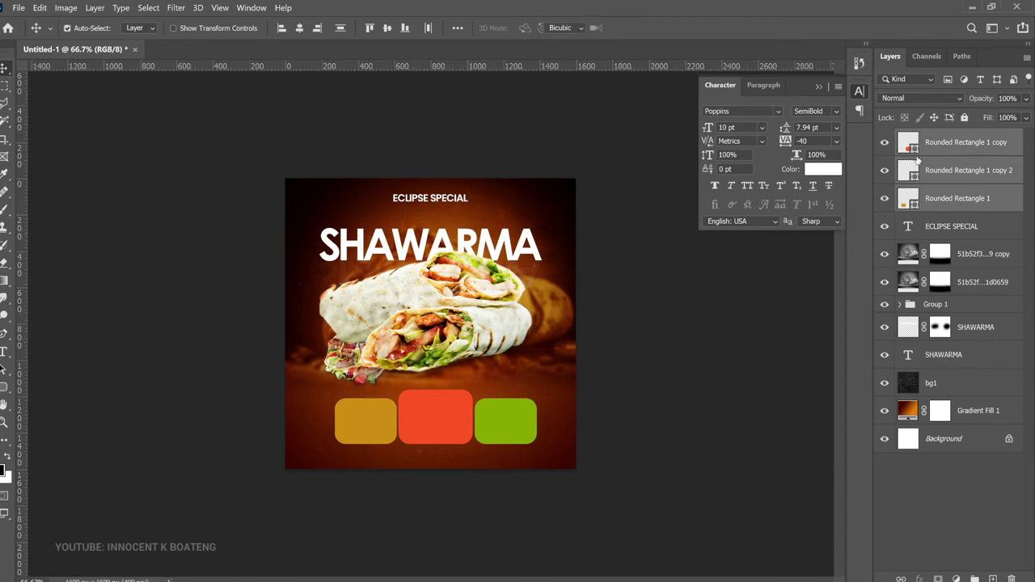
pyautogui.hotkey('ctrl', 't')
pyautogui.moveTo(536, 417); pyautogui.dragTo(527, 418)
pyautogui.press('Return')
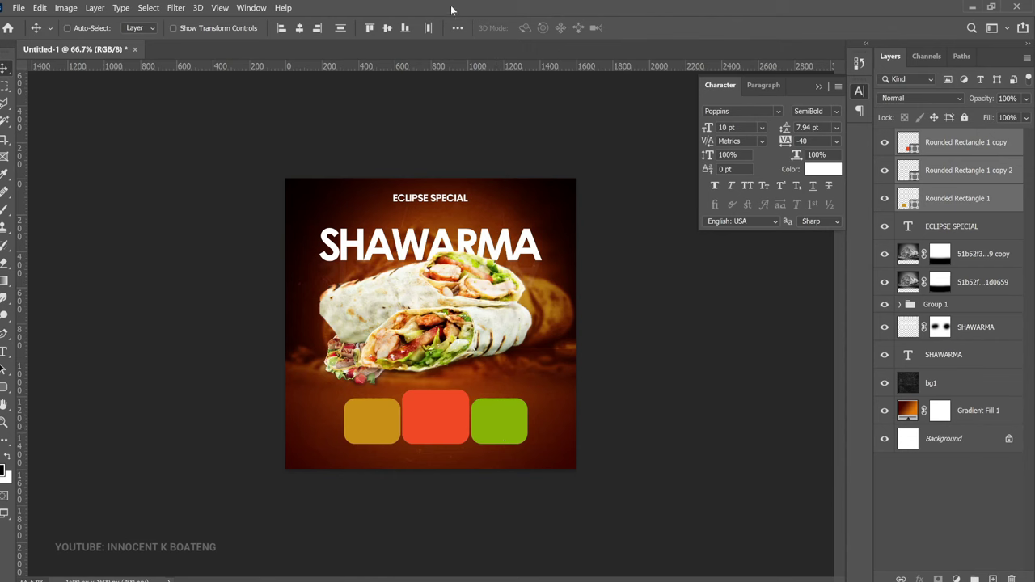
pyautogui.click(95, 7)
pyautogui.moveTo(183, 384)
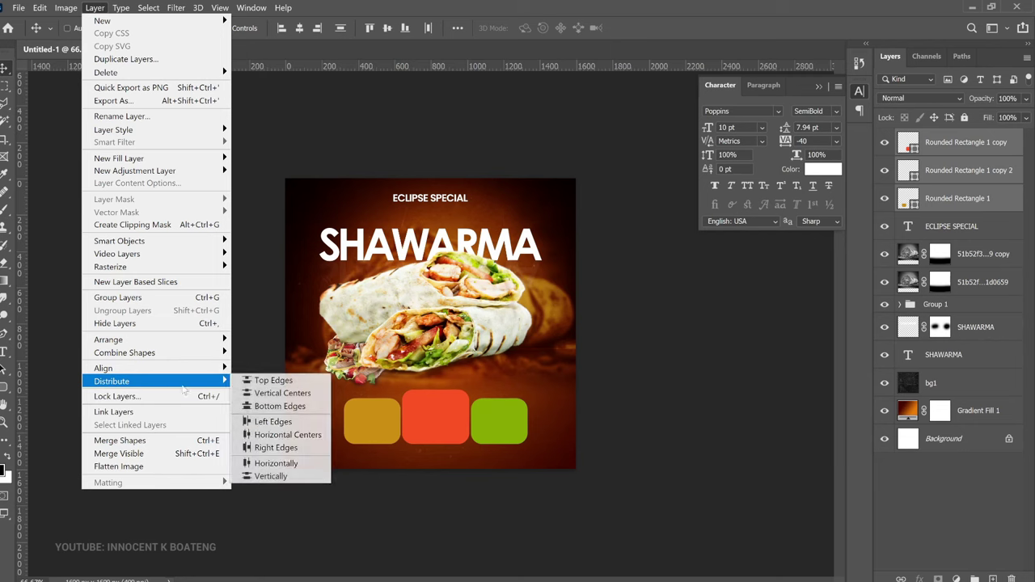
pyautogui.click(278, 467)
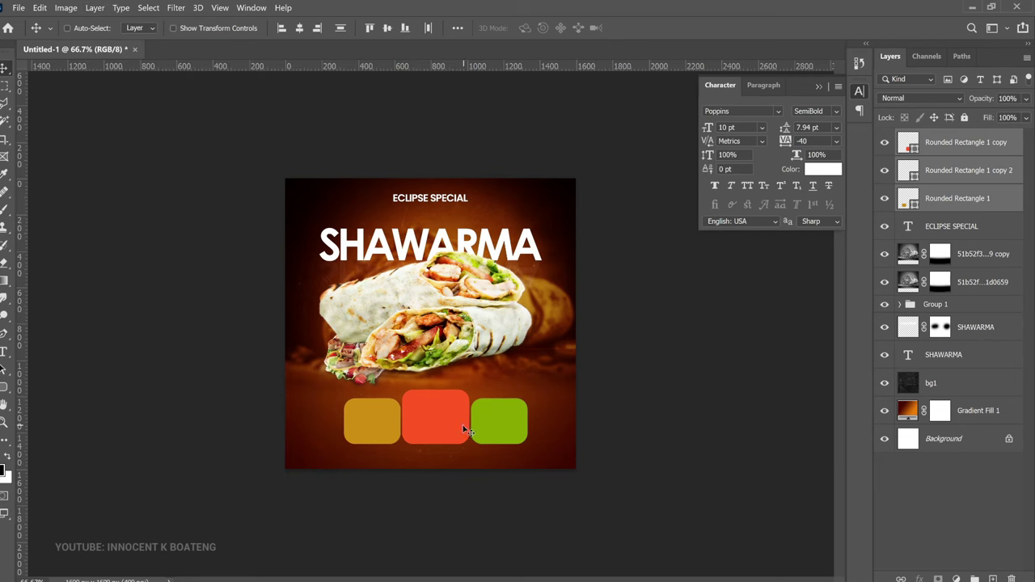
# Nudge the gold rectangle outward to the left and the green one slightly right to widen the gaps around the middle rectangle
pyautogui.rightClick(373, 426)
pyautogui.click(404, 435)
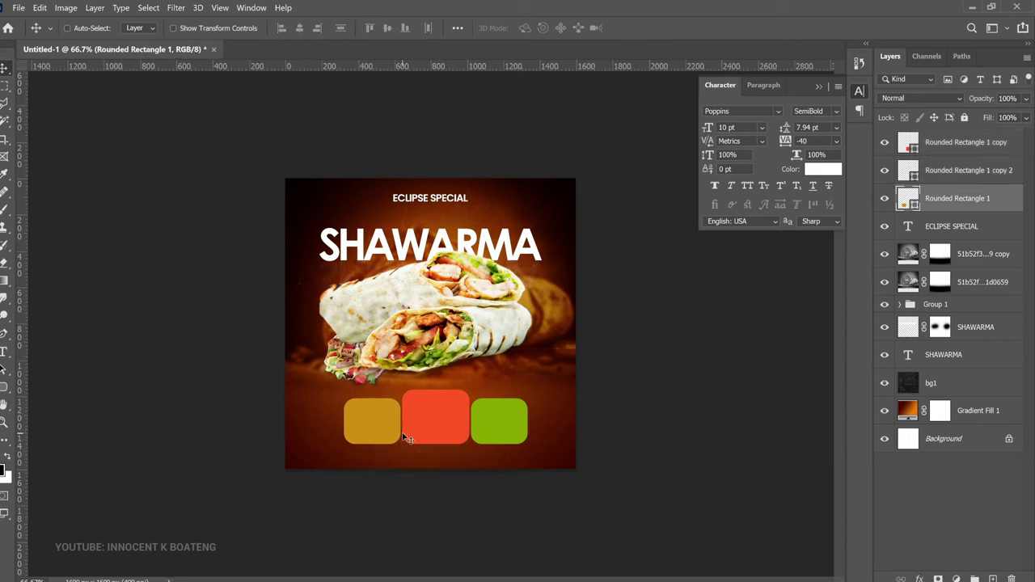
pyautogui.hotkey('shift', 'Left')
pyautogui.hotkey('shift', 'Left')
pyautogui.rightClick(503, 432)
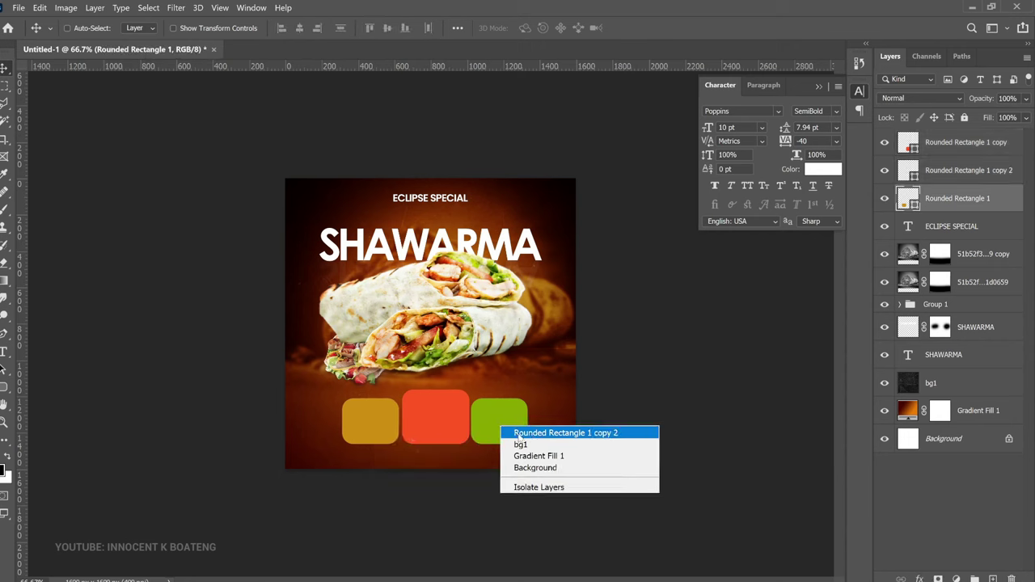
pyautogui.click(544, 438)
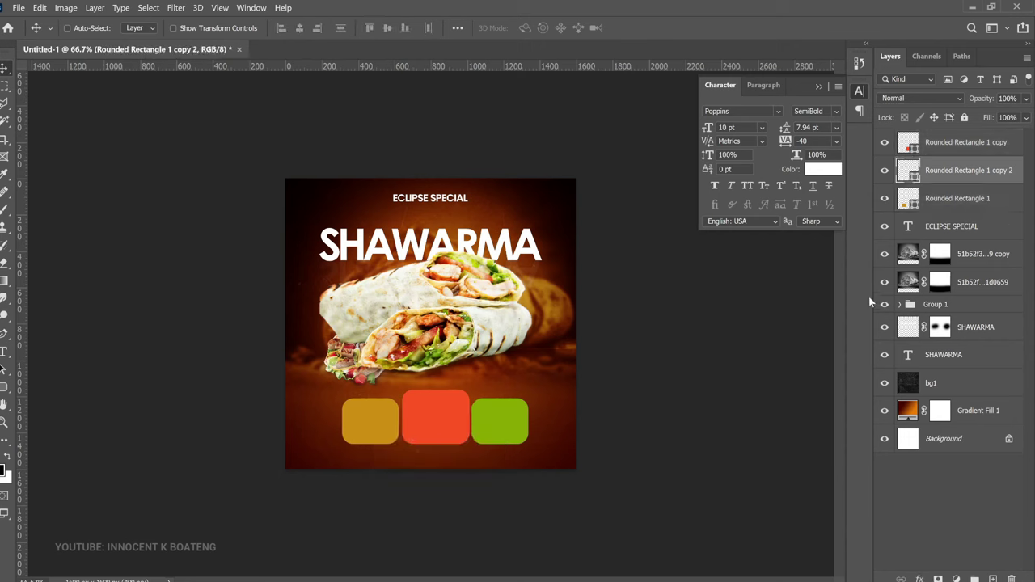
# Distribute the three rounded rectangles horizontally with even spacing and group them
pyautogui.click(958, 198)
pyautogui.keyDown('shift'); pyautogui.click(950, 144); pyautogui.keyUp('shift')
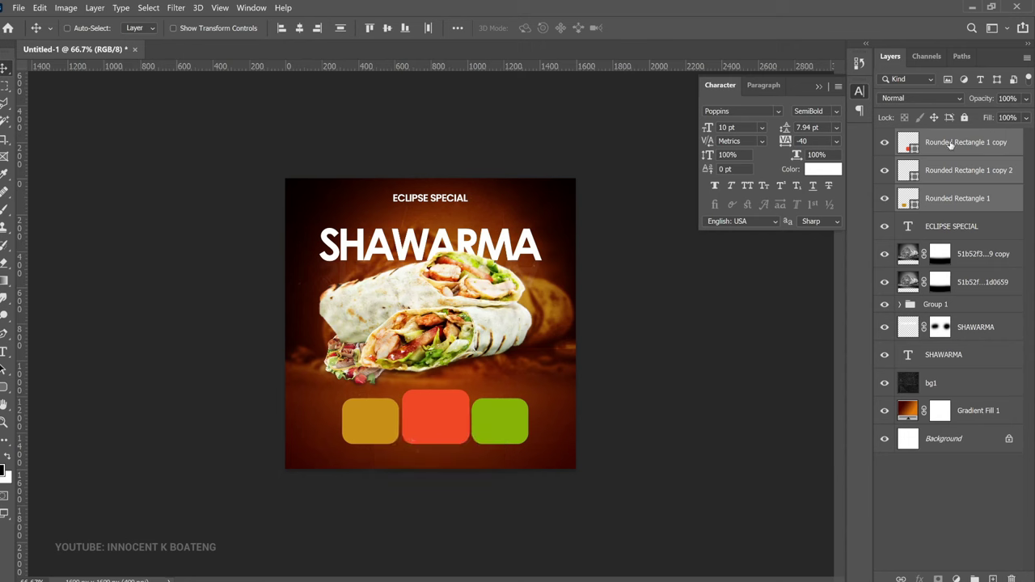
pyautogui.click(94, 8)
pyautogui.moveTo(176, 381)
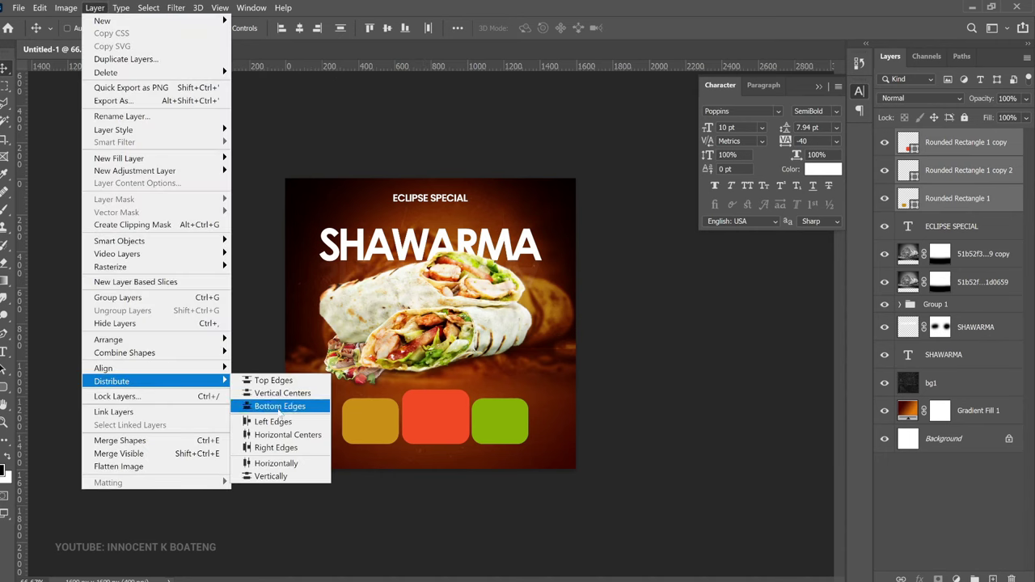
pyautogui.click(276, 462)
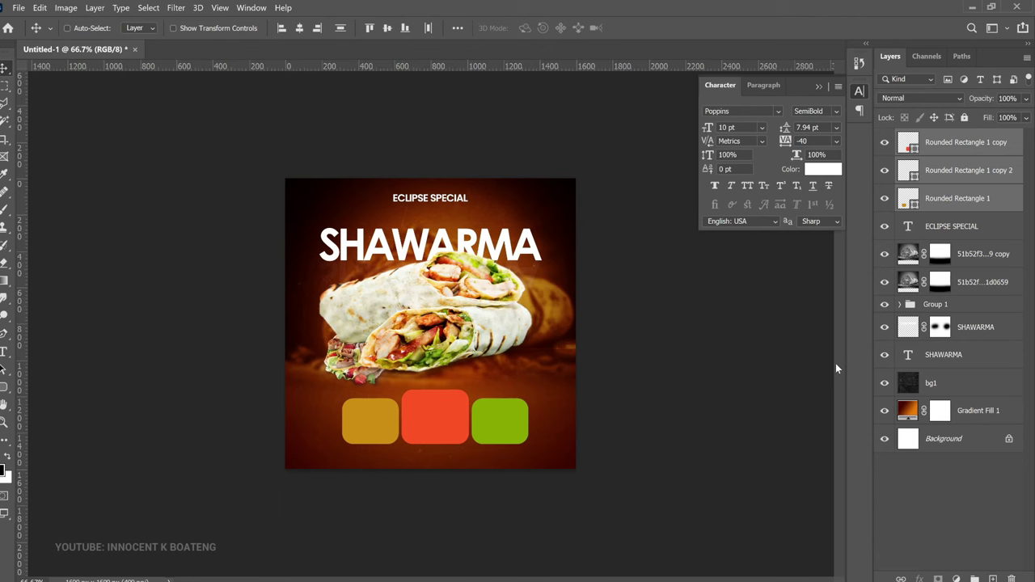
pyautogui.hotkey('ctrl', 'g')
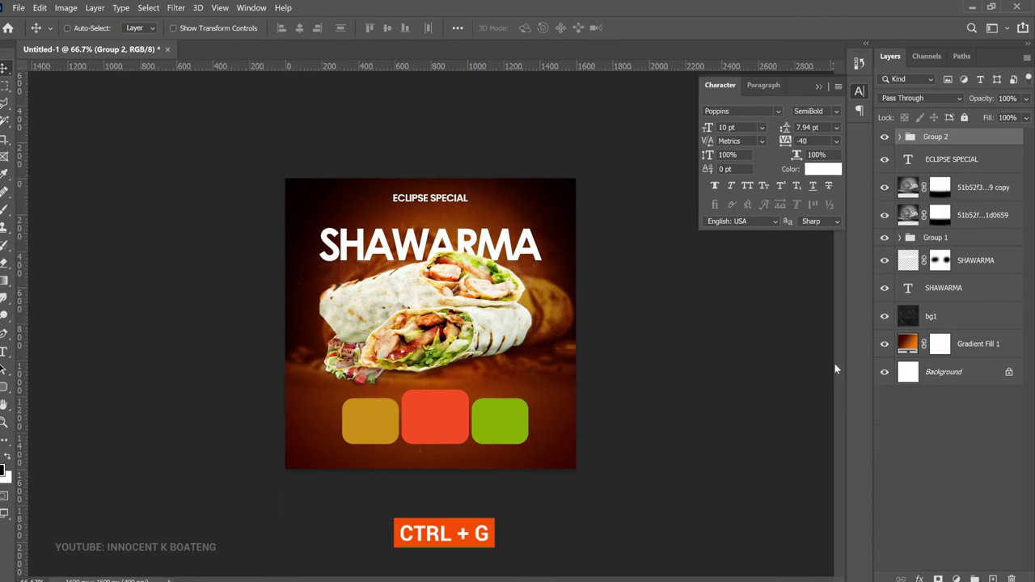
# Add a two-line white Century Gothic Bold text "REGULAR GH¢ 30" at 22.5 pt, layered directly above the gold rectangle
pyautogui.rightClick(356, 415)
pyautogui.click(387, 432)
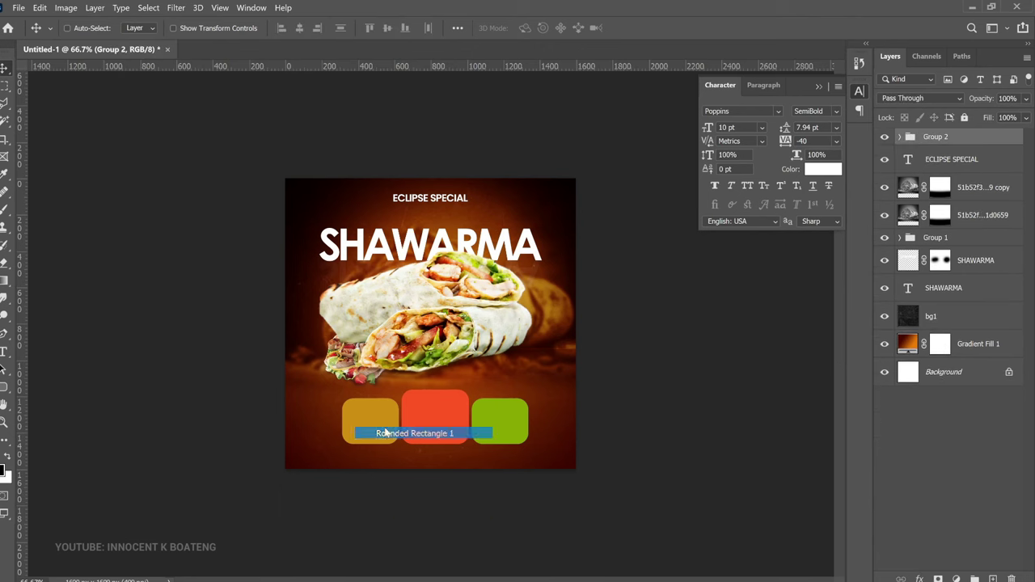
pyautogui.press('t')
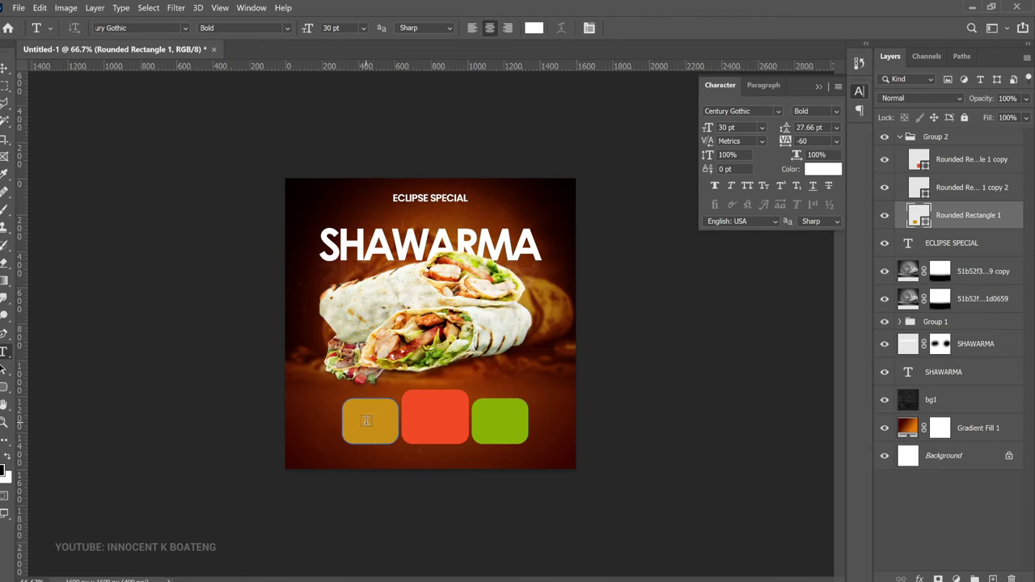
pyautogui.click(367, 421)
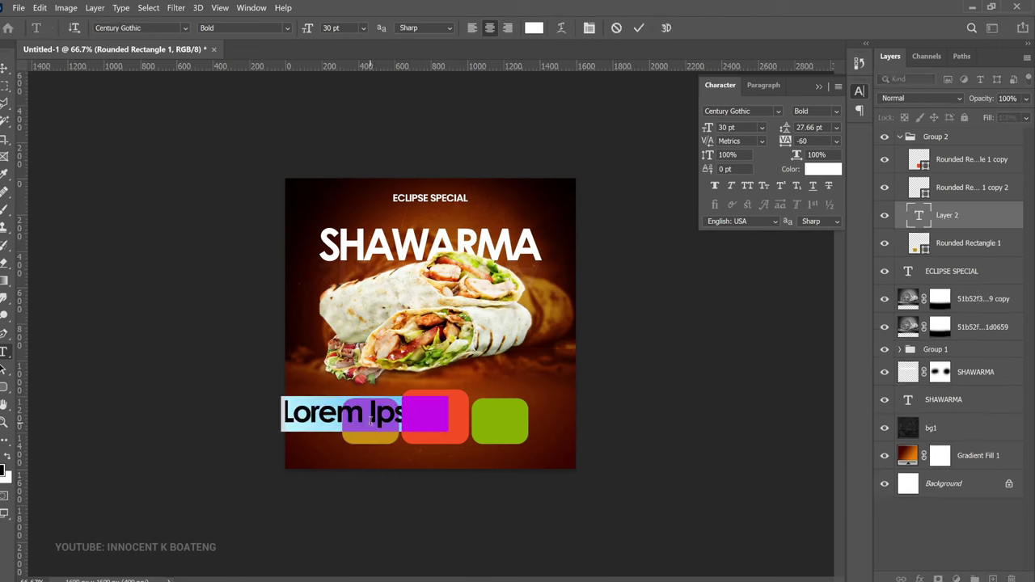
pyautogui.write('REGULAR GH¢ 30')
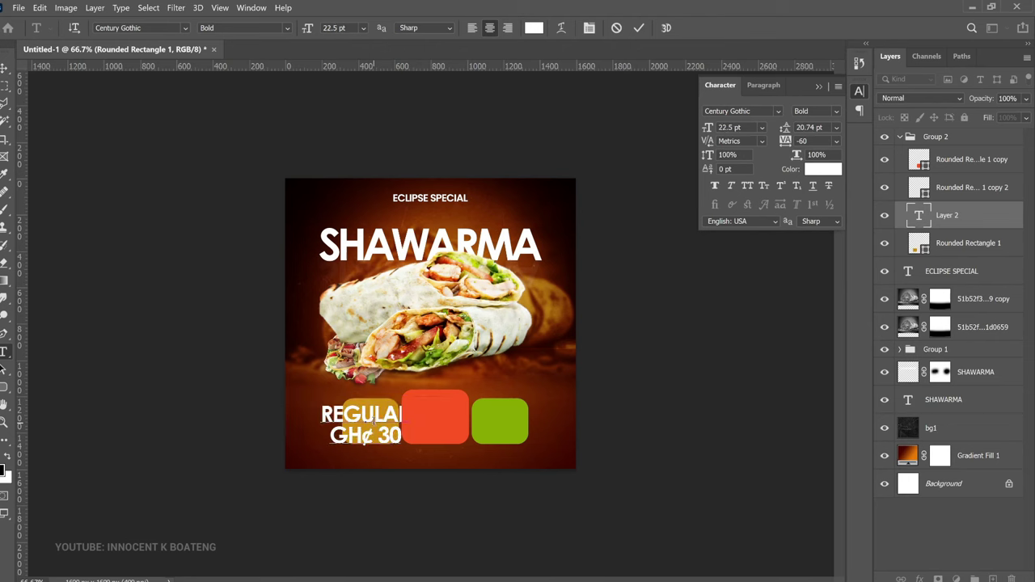
pyautogui.click(5, 68)
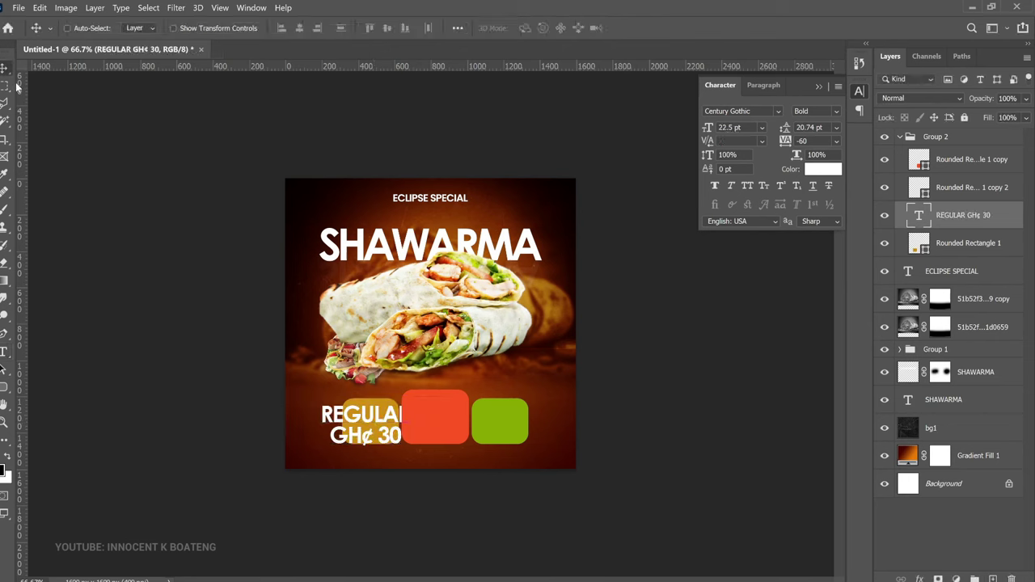
# Scale the REGULAR GH¢ 30 text down to 10.8 pt and position it inside the gold rectangle
pyautogui.hotkey('ctrl', 't')
pyautogui.moveTo(410, 402); pyautogui.dragTo(423, 231)
pyautogui.press('Return')
pyautogui.press('z')
pyautogui.click(410, 415)
pyautogui.press('v')
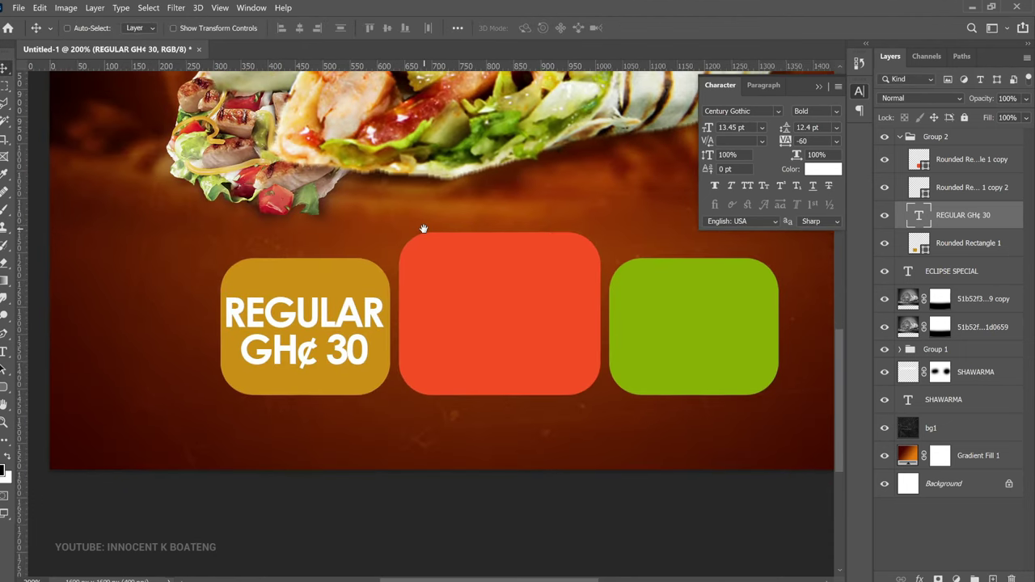
pyautogui.hotkey('ctrl', 't')
pyautogui.moveTo(379, 378); pyautogui.dragTo(523, 320)
pyautogui.press('Return')
# Duplicate the REGULAR GH¢ 30 text layer and move the copy to the top of the rectangles' group
pyautogui.press('ctrl')
pyautogui.hotkey('ctrl', 'j')
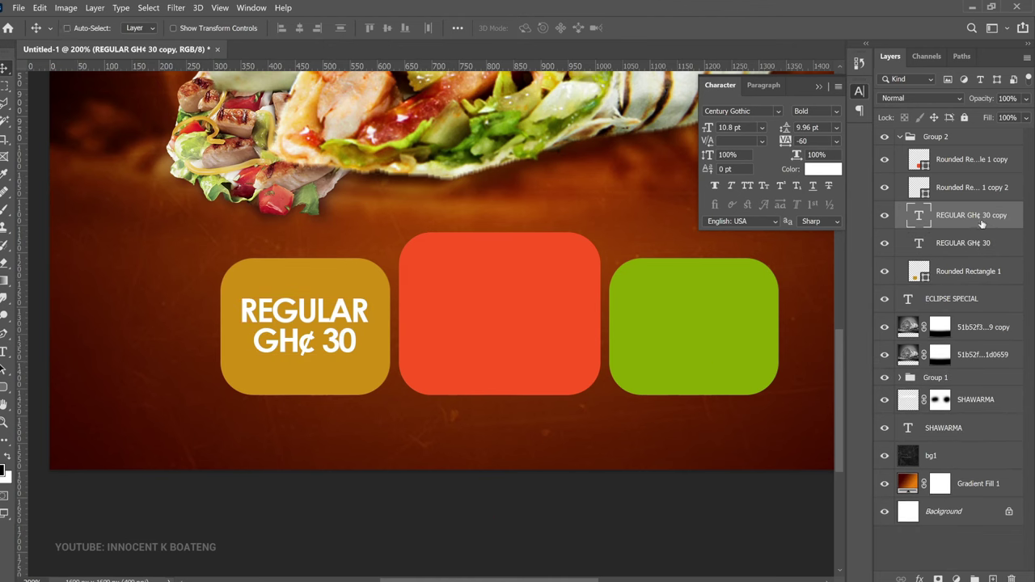
pyautogui.moveTo(981, 219); pyautogui.dragTo(970, 152)
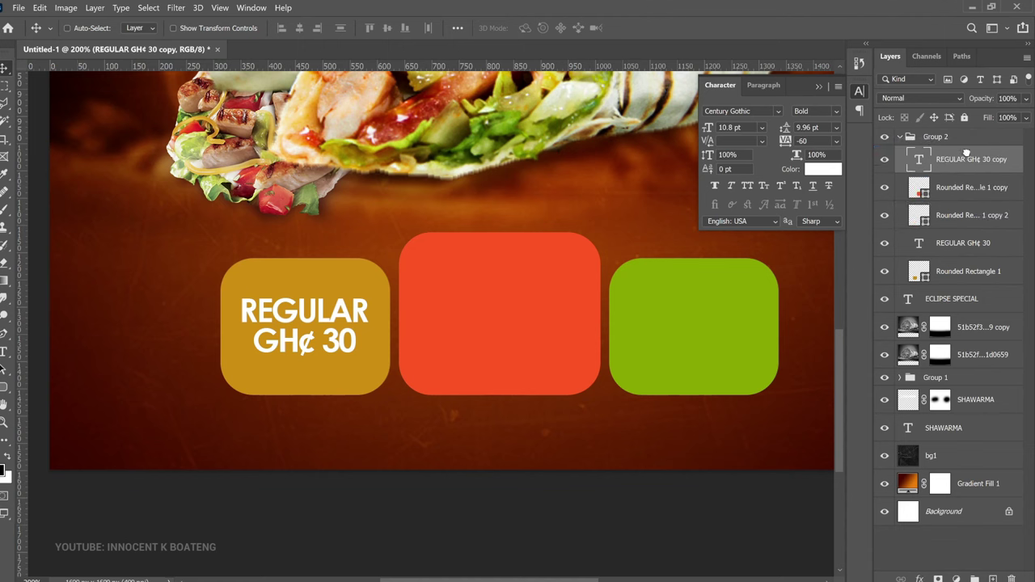
# Replace the copied REGULAR text with three-line "ECLIPSE JUMBO GH¢ 50" and position it inside the red rectangle
pyautogui.doubleClick(511, 320)
pyautogui.hotkey('ctrl', 'a')
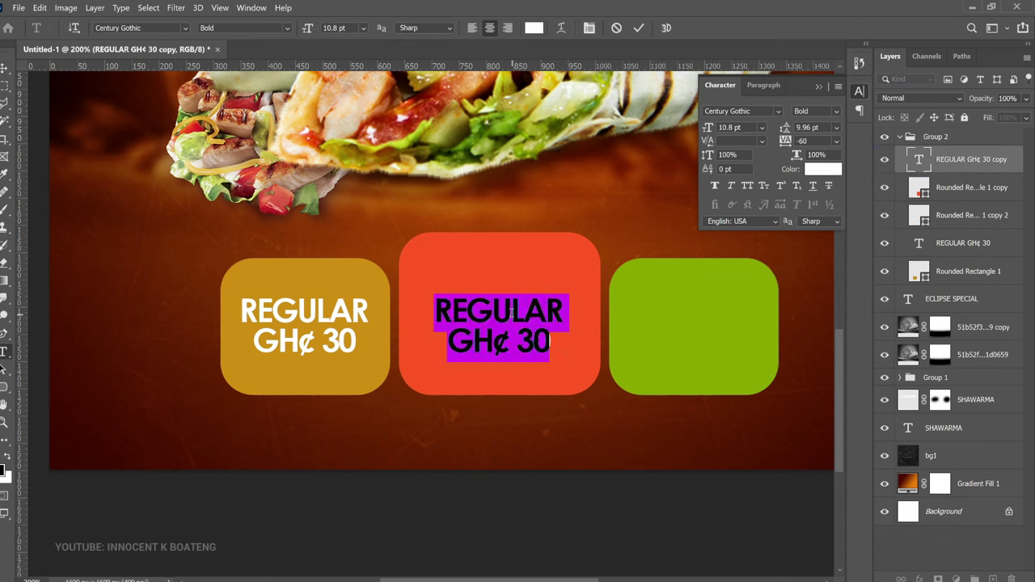
pyautogui.write('ECLIPSE JUMBO GH¢ 50')
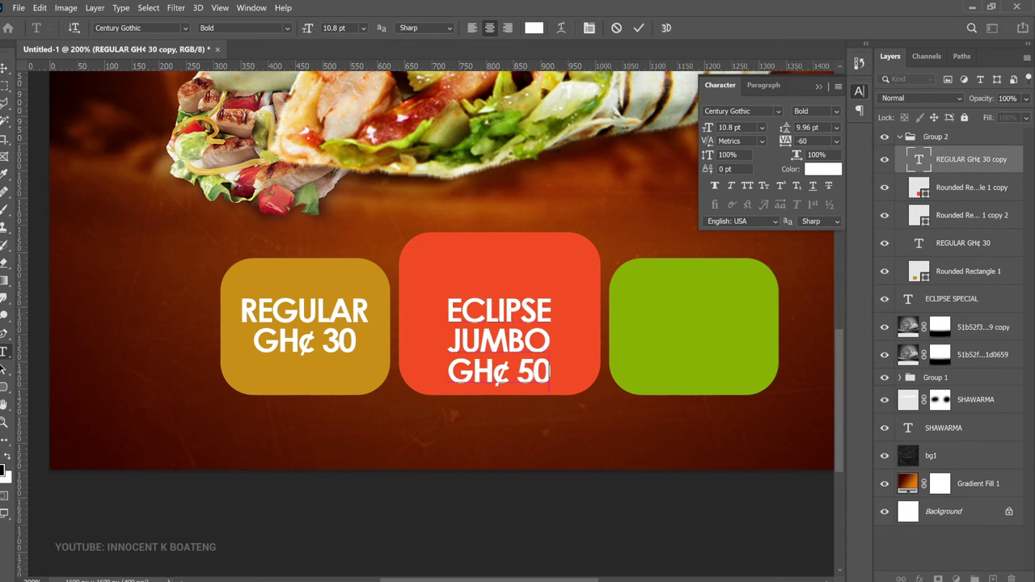
pyautogui.moveTo(569, 326); pyautogui.dragTo(570, 321)
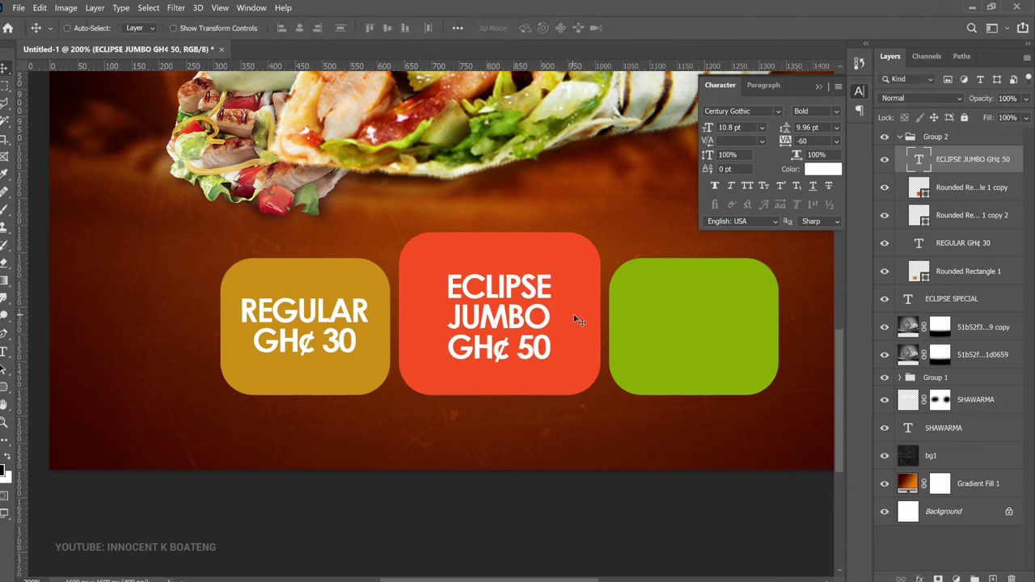
# Scale the ECLIPSE JUMBO GH¢ 50 text up to about 13.02 pt within the red rectangle
pyautogui.hotkey('ctrl', 't')
pyautogui.moveTo(554, 267)
pyautogui.mouseDown()
pyautogui.moveTo(576, 249)
pyautogui.moveTo(565, 256)
pyautogui.mouseUp()
pyautogui.moveTo(452, 375); pyautogui.dragTo(445, 379)
pyautogui.press('Return')
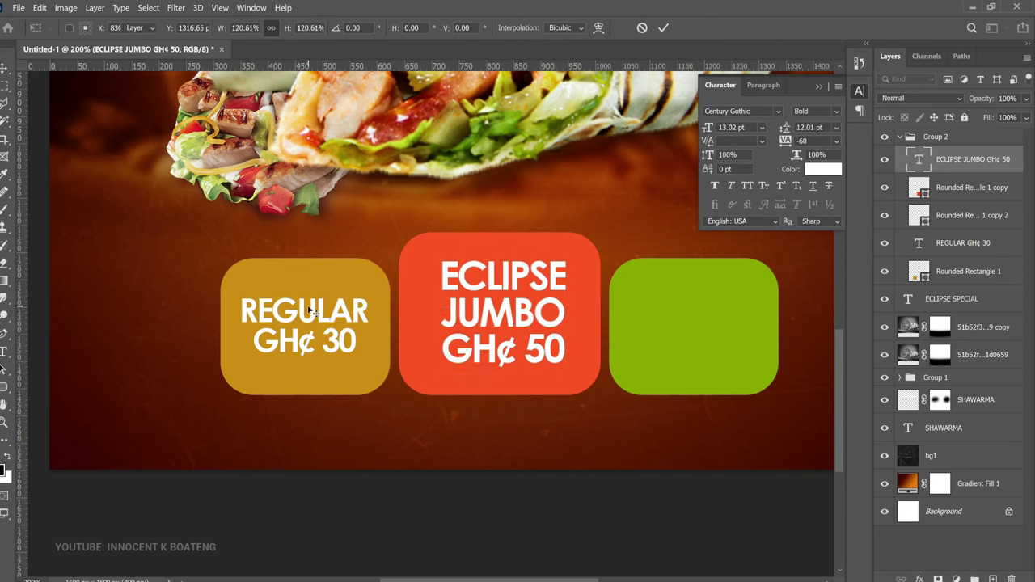
# Duplicate the REGULAR GH¢ 30 text onto the green rectangle and layer the copy directly above that rectangle
pyautogui.rightClick(310, 307)
pyautogui.click(357, 326)
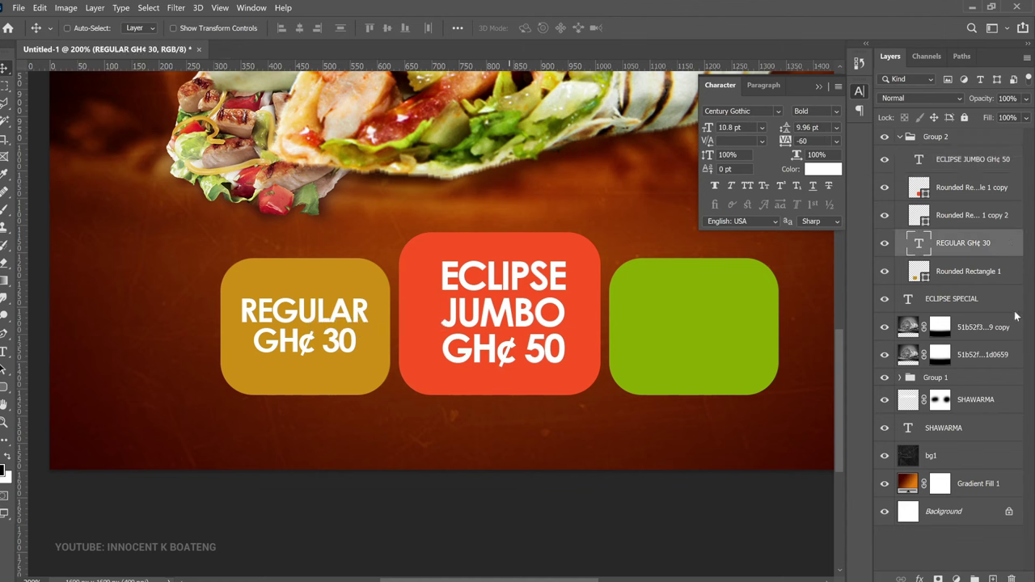
pyautogui.hotkey('ctrl', 'j')
pyautogui.moveTo(368, 320); pyautogui.dragTo(741, 320)
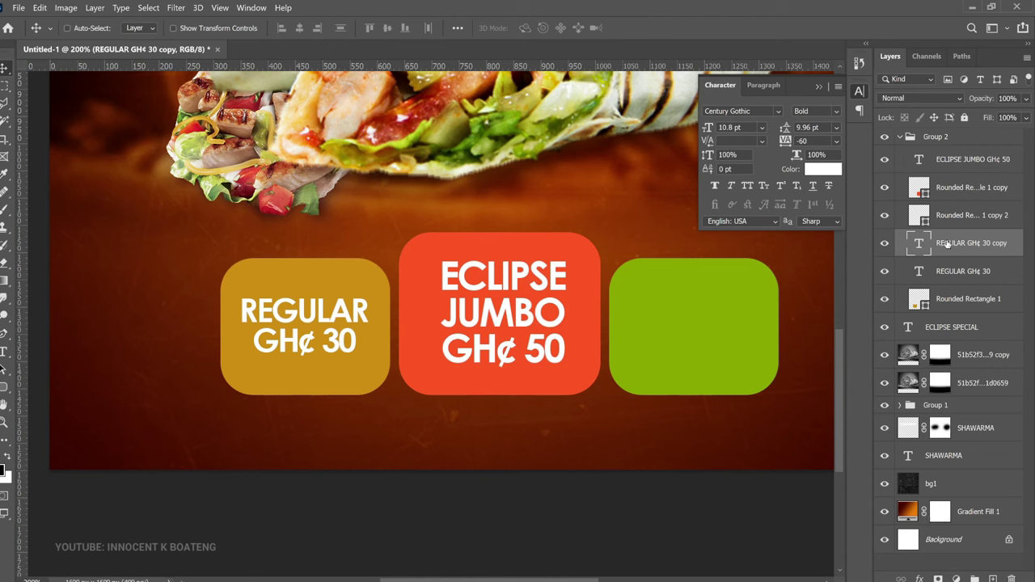
pyautogui.moveTo(958, 248); pyautogui.dragTo(954, 202)
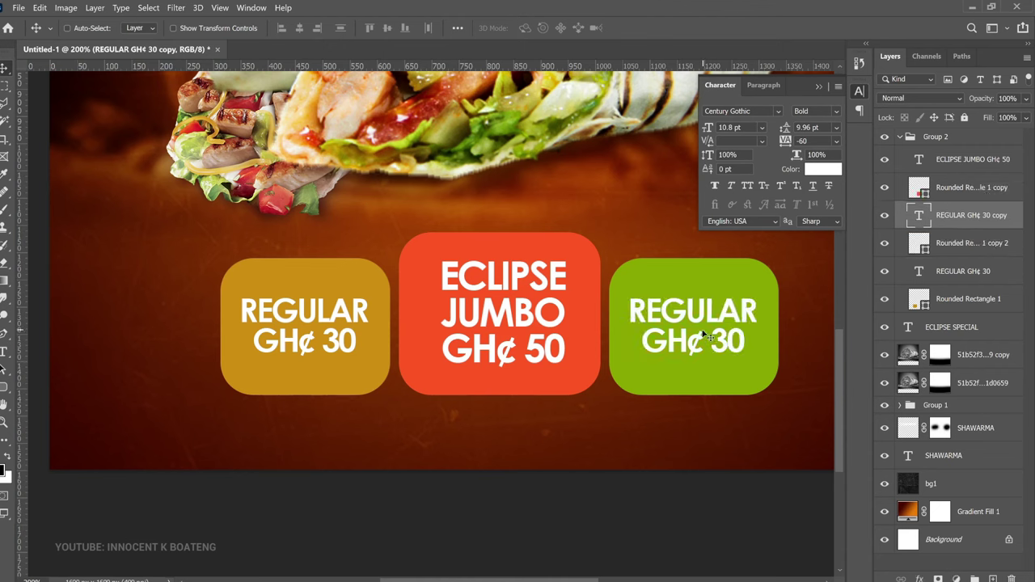
# Change the text on the green rectangle to two-line "SPECIAL GH¢ 40"
pyautogui.doubleClick(703, 333)
pyautogui.write('SPECIAL')
pyautogui.press('Return')
pyautogui.write('GH¢ 40')
pyautogui.click(4, 71)
pyautogui.hotkey('ctrl', '0')
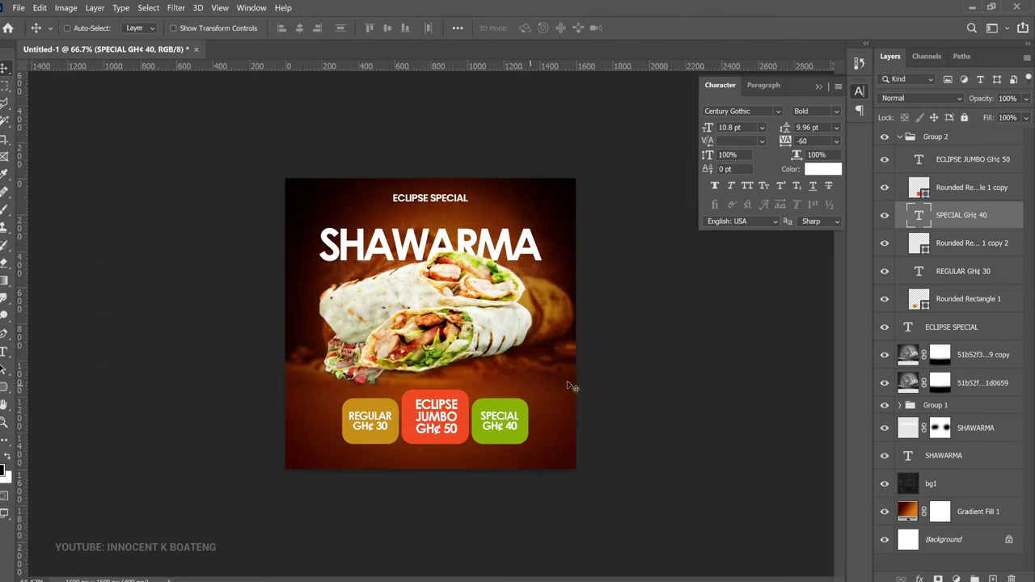
# Collapse the price-box group and scale the whole group down proportionally
pyautogui.click(908, 138)
pyautogui.click(900, 137)
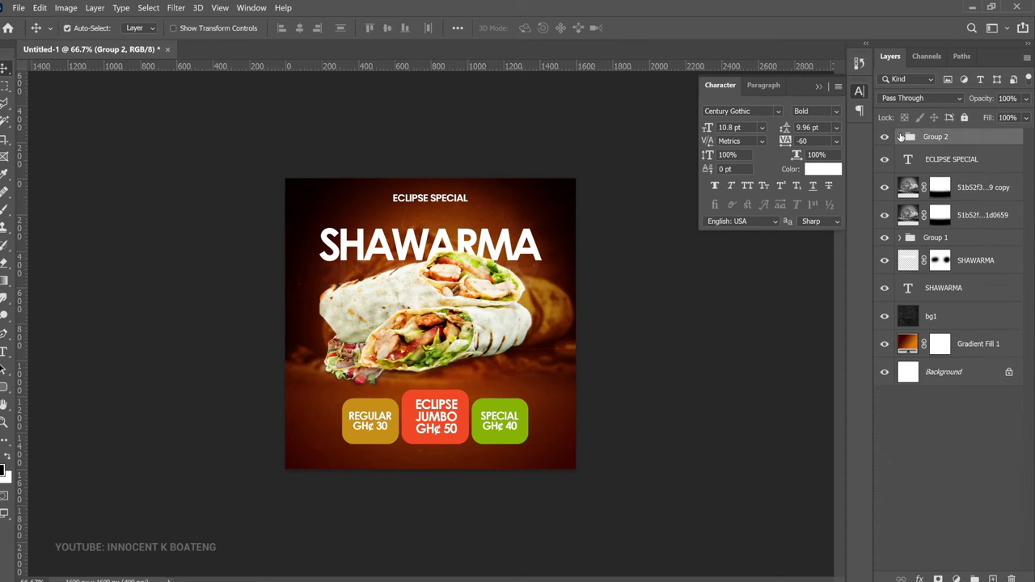
pyautogui.hotkey('ctrl', 't')
pyautogui.moveTo(528, 441); pyautogui.dragTo(507, 435)
pyautogui.press('Return')
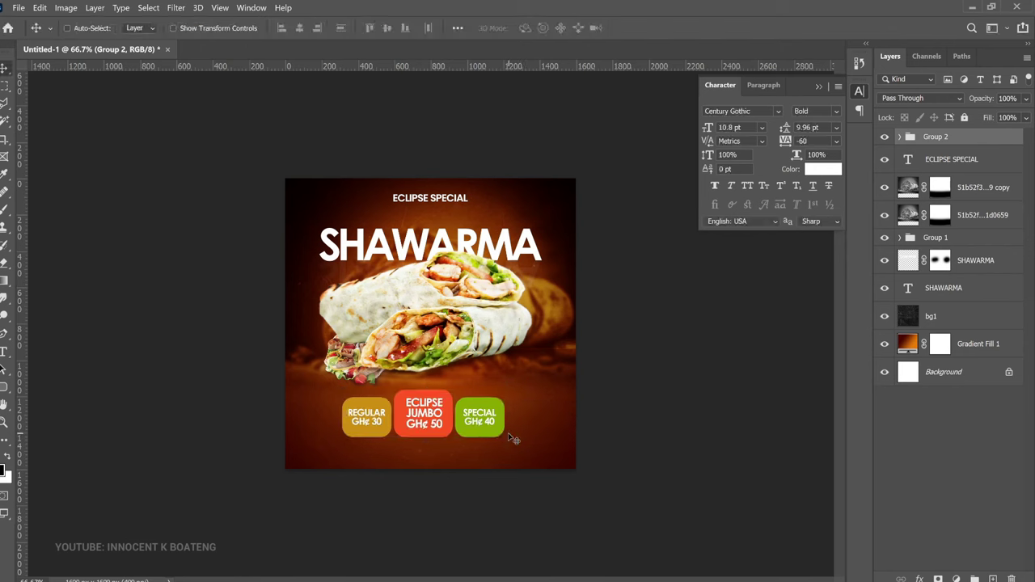
# Centre the price-box group horizontally on the canvas and nudge it upward to just below the wraps
pyautogui.hotkey('ctrl', 'a')
pyautogui.click(298, 28)
pyautogui.hotkey('ctrl', 'd')
pyautogui.press('Up')
pyautogui.press('Up')
pyautogui.press('Up')
pyautogui.press('Up')
pyautogui.press('Up')
pyautogui.press('Up')
pyautogui.press('Up')
pyautogui.press('Up')
pyautogui.press('Up')
pyautogui.press('Up')
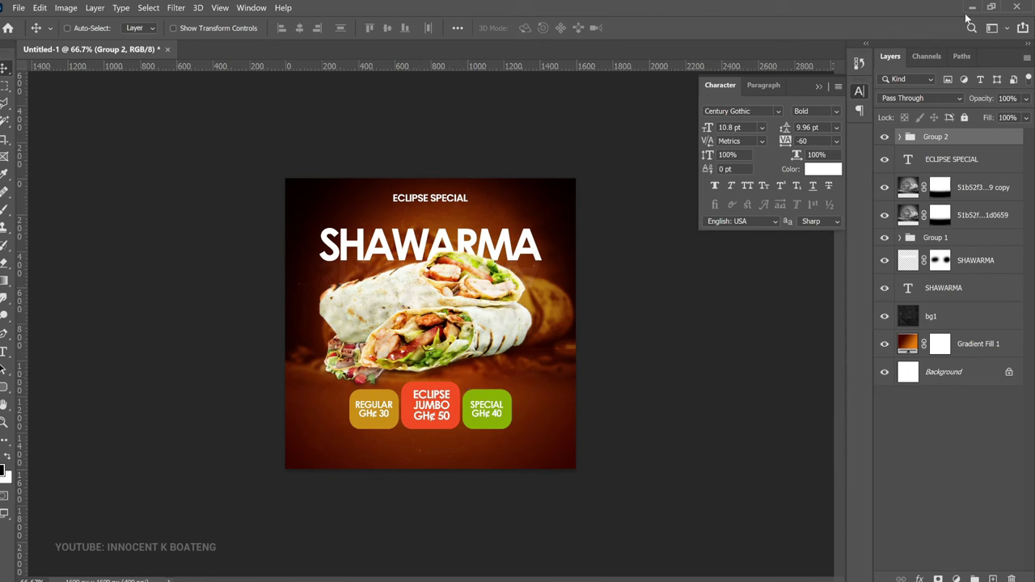
# Draw a wide rounded rectangle bar, about 1149 × 98 px with 30 px corner radius, below the price boxes
pyautogui.click(4, 394)
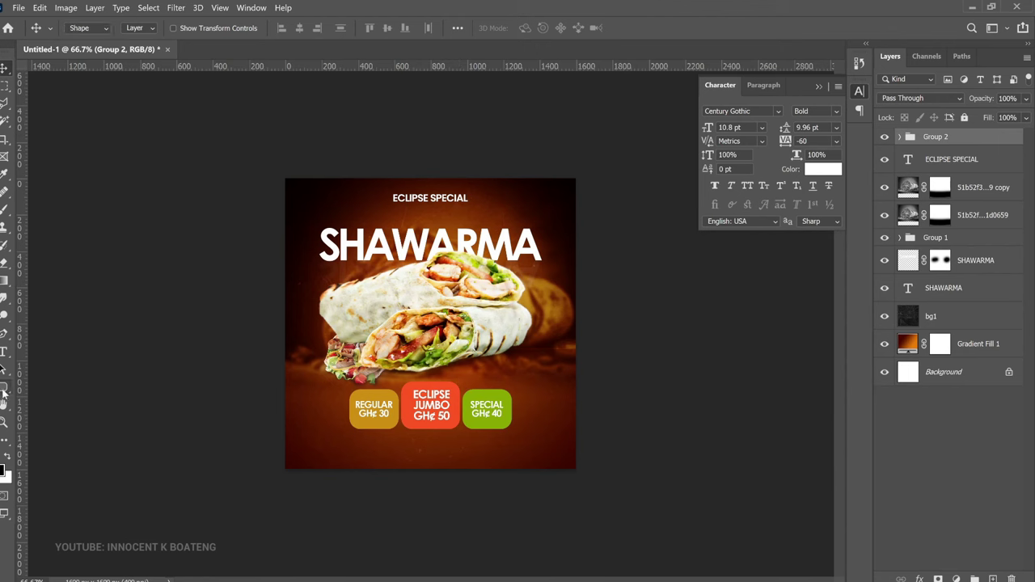
pyautogui.click(48, 386)
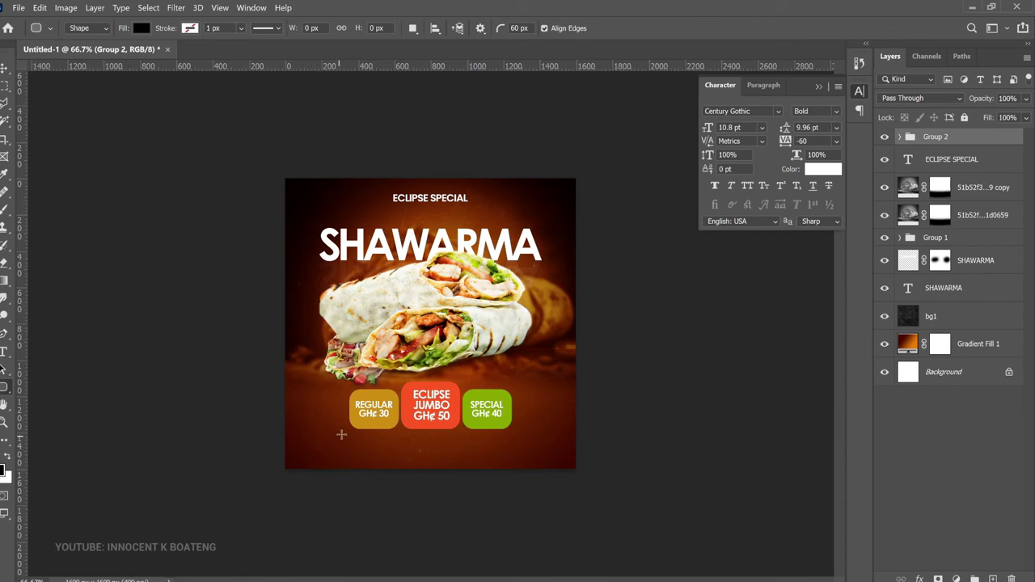
pyautogui.moveTo(339, 441); pyautogui.dragTo(539, 457)
pyautogui.hotkey('ctrl', 'z')
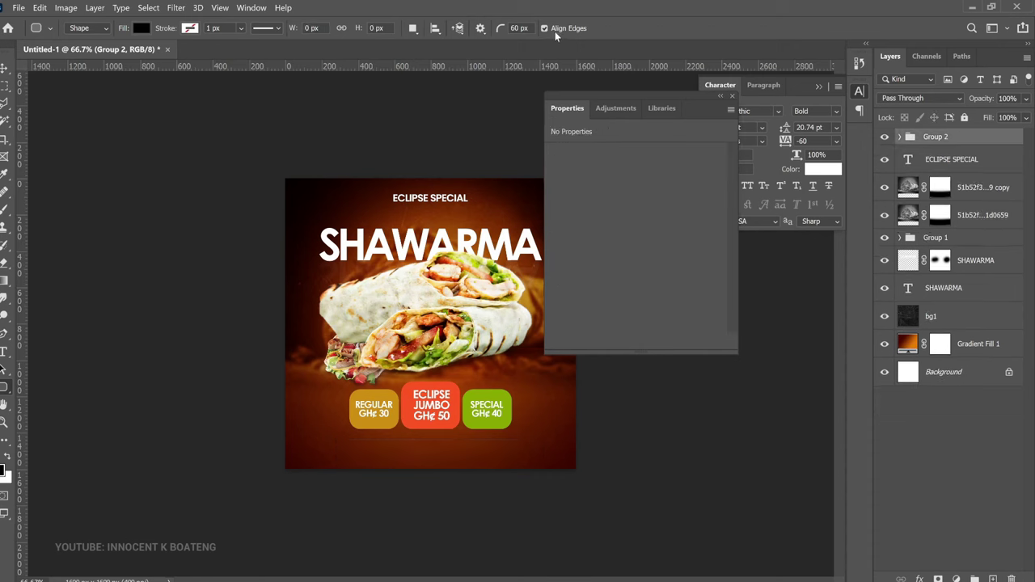
pyautogui.write('3')
pyautogui.moveTo(335, 436); pyautogui.dragTo(542, 453)
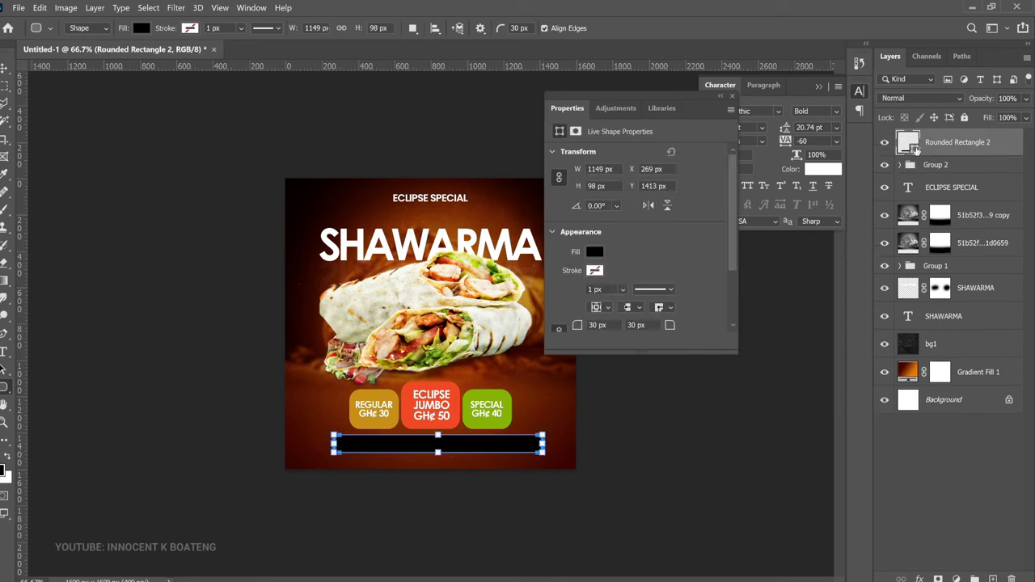
# Fill the bar with orange-red #ff5823, based on the colour of the ECLIPSE JUMBO box
pyautogui.doubleClick(909, 143)
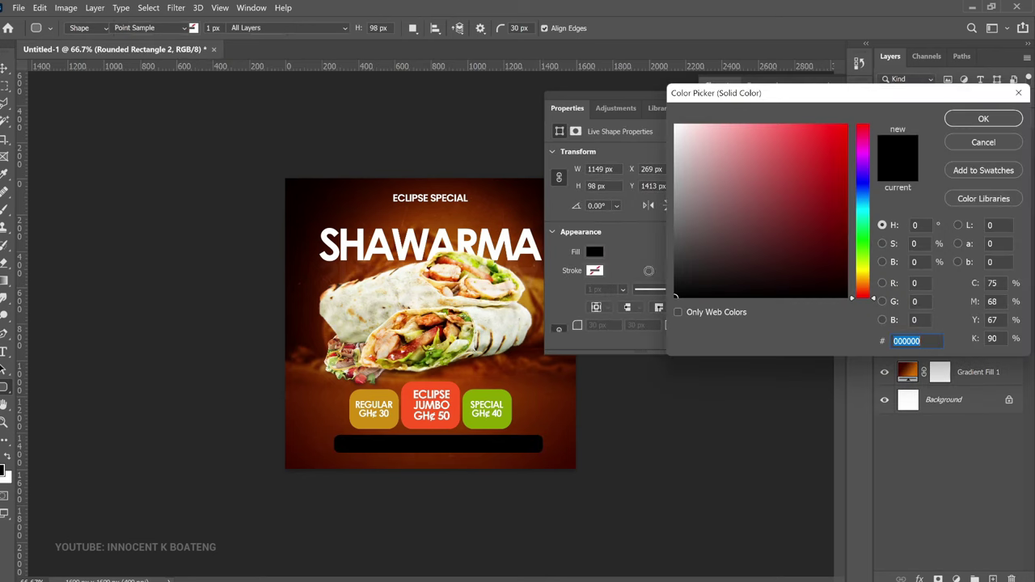
pyautogui.click(431, 379)
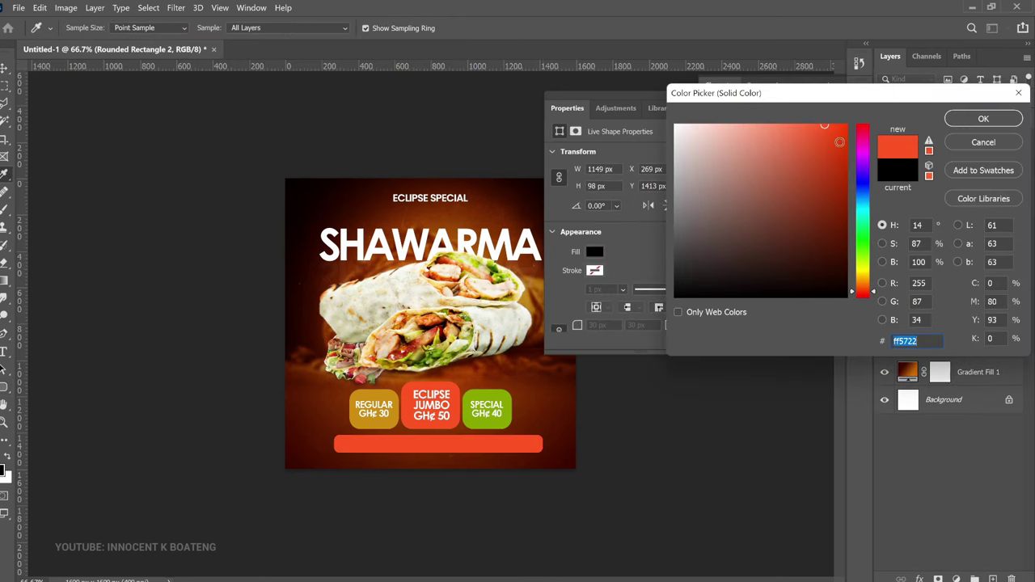
pyautogui.click(834, 132)
pyautogui.moveTo(834, 131); pyautogui.dragTo(816, 126)
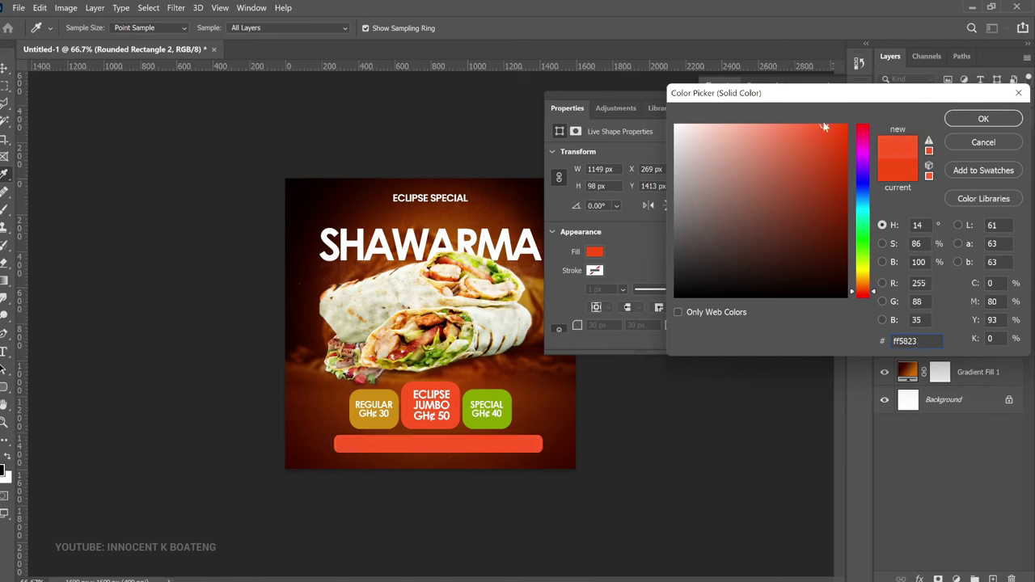
pyautogui.click(984, 119)
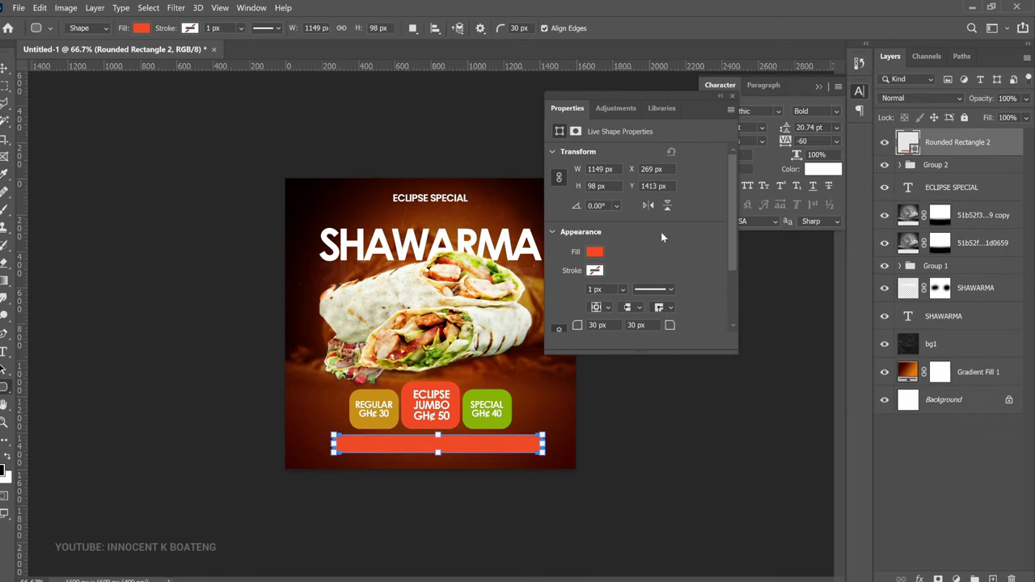
# Centre the orange-red bar horizontally on the canvas
pyautogui.click(733, 95)
pyautogui.press('v')
pyautogui.hotkey('ctrl', 'a')
pyautogui.click(300, 29)
pyautogui.hotkey('ctrl', 'd')
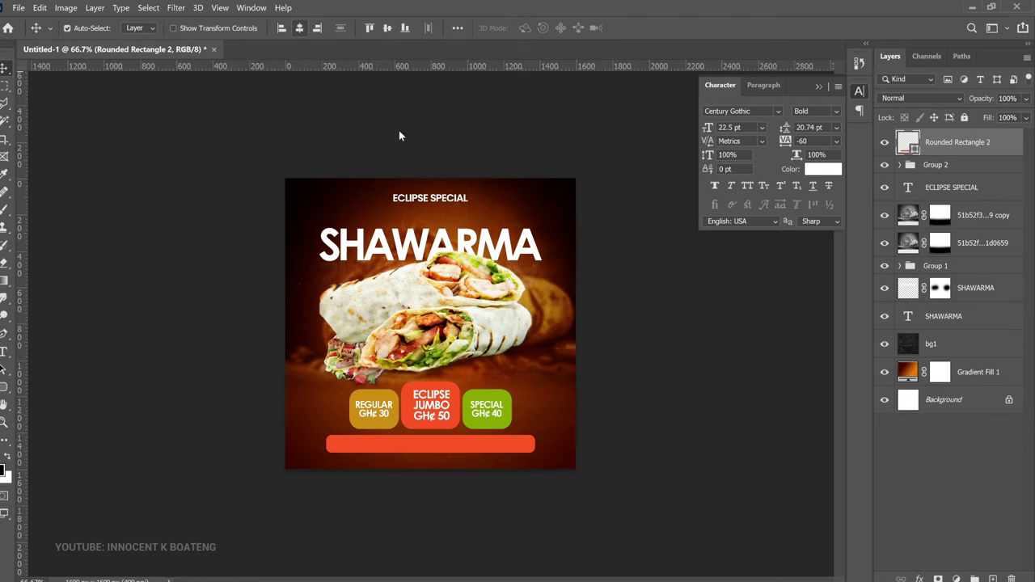
# Scale the price-box group down to about 93% above the bar
pyautogui.rightClick(450, 406)
pyautogui.click(470, 413)
pyautogui.hotkey('ctrl', 't')
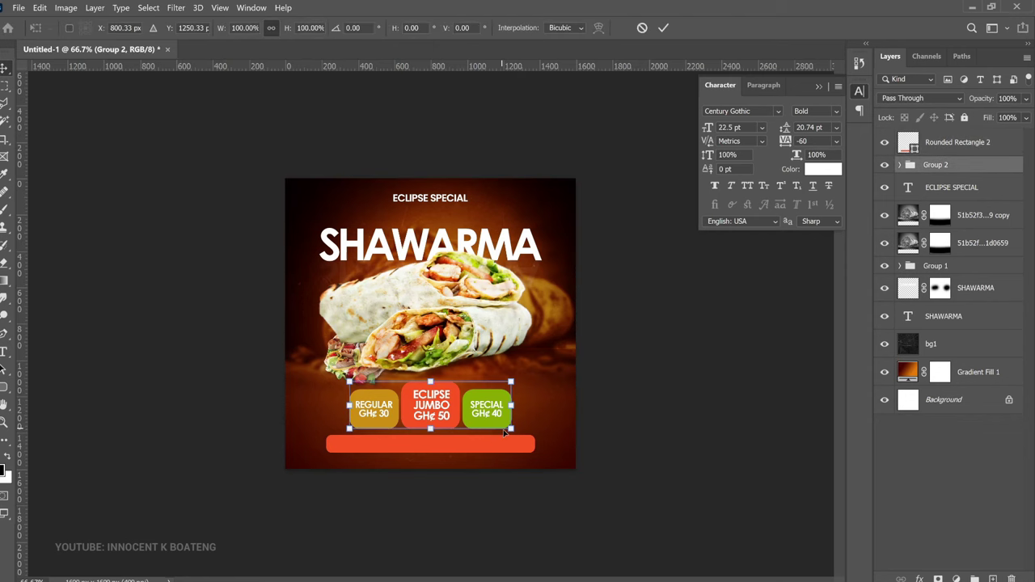
pyautogui.moveTo(510, 429); pyautogui.dragTo(500, 424)
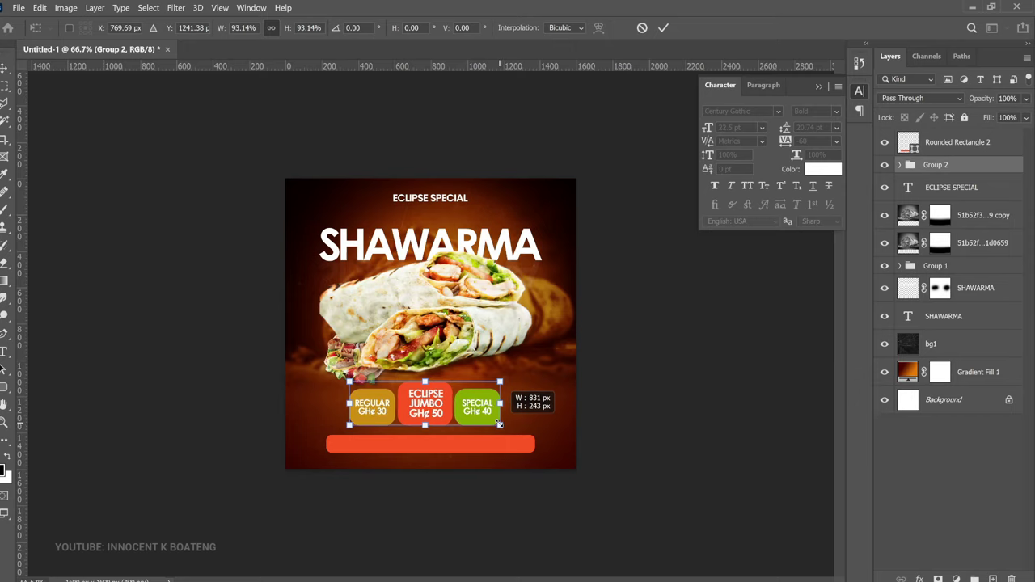
pyautogui.press('Return')
# Slightly reduce the orange-red bar's height by raising its lower edge
pyautogui.hotkey('ctrl', '+')
pyautogui.hotkey('ctrl', '+')
pyautogui.keyDown('ctrl'); pyautogui.click(566, 286); pyautogui.keyUp('ctrl')
pyautogui.hotkey('ctrl', 't')
pyautogui.moveTo(474, 308); pyautogui.dragTo(475, 301)
pyautogui.press('Return')
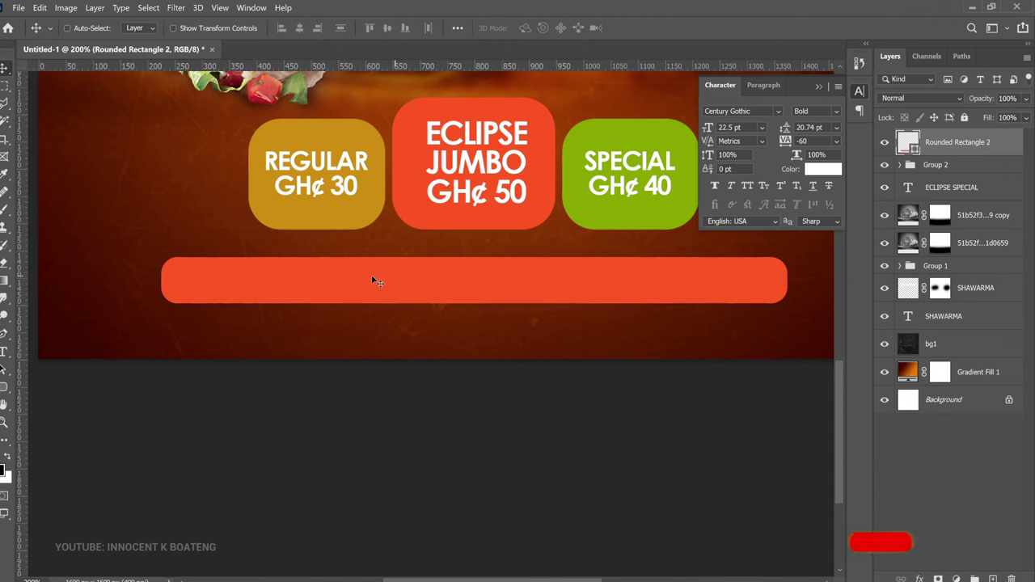
# Add white Century Gothic Bold text "ORDER NOW:" followed by the two contact phone numbers at 11 pt over the bar
pyautogui.press('t')
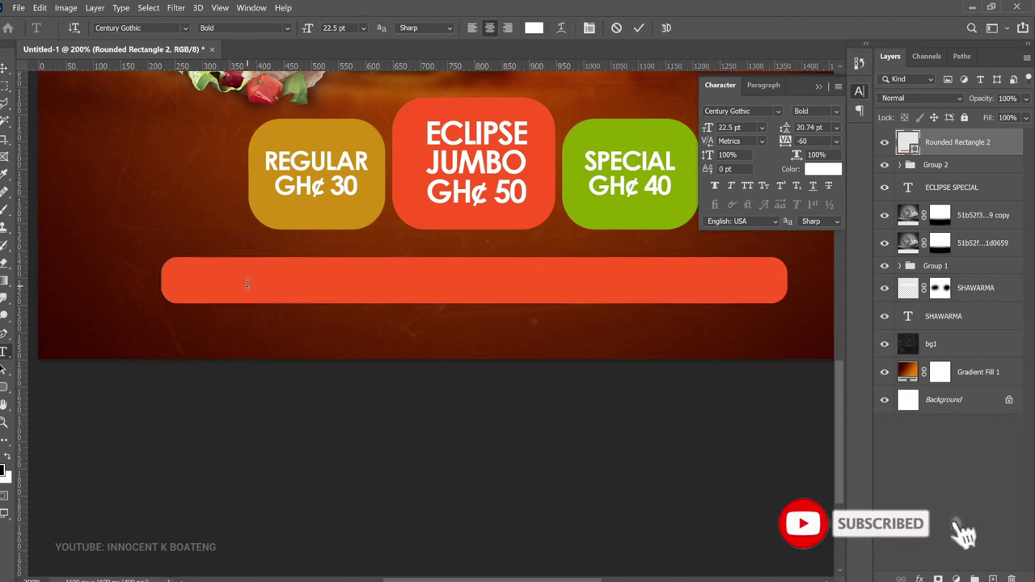
pyautogui.click(247, 284)
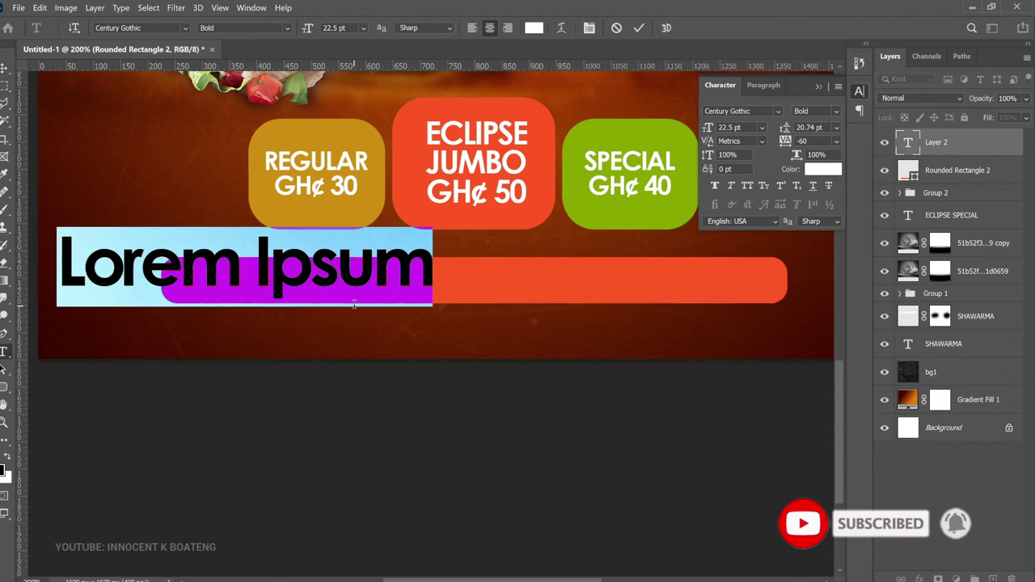
pyautogui.hotkey('ctrl', 'v')
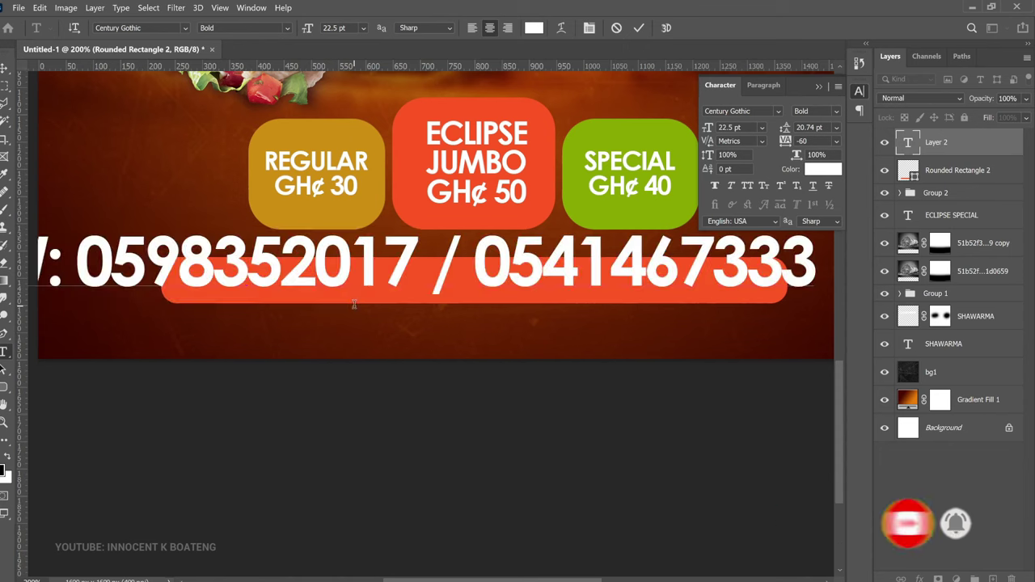
pyautogui.hotkey('ctrl', 'a')
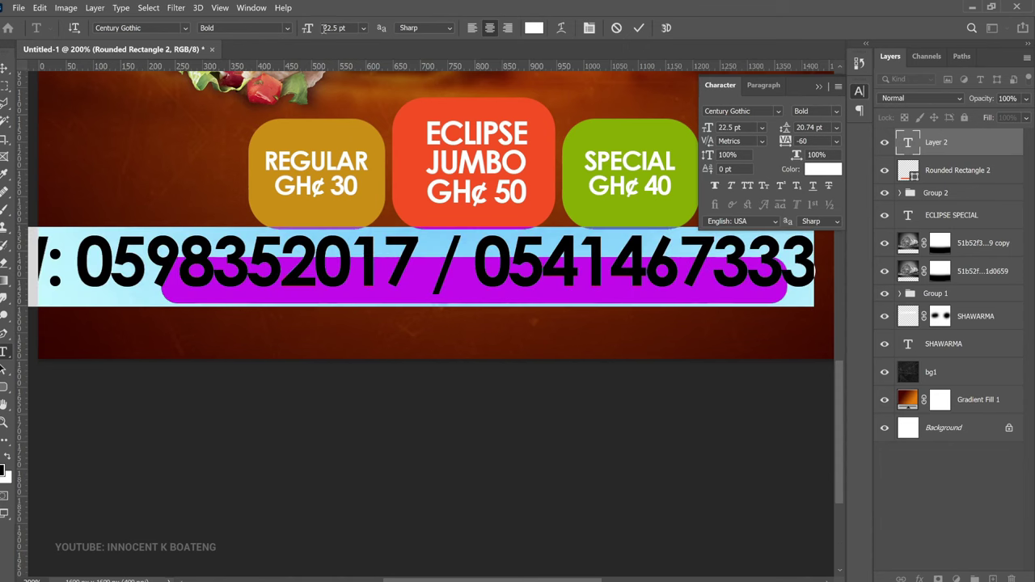
pyautogui.moveTo(313, 33); pyautogui.dragTo(306, 35)
pyautogui.hotkey('ctrl', 'Return')
pyautogui.press('v')
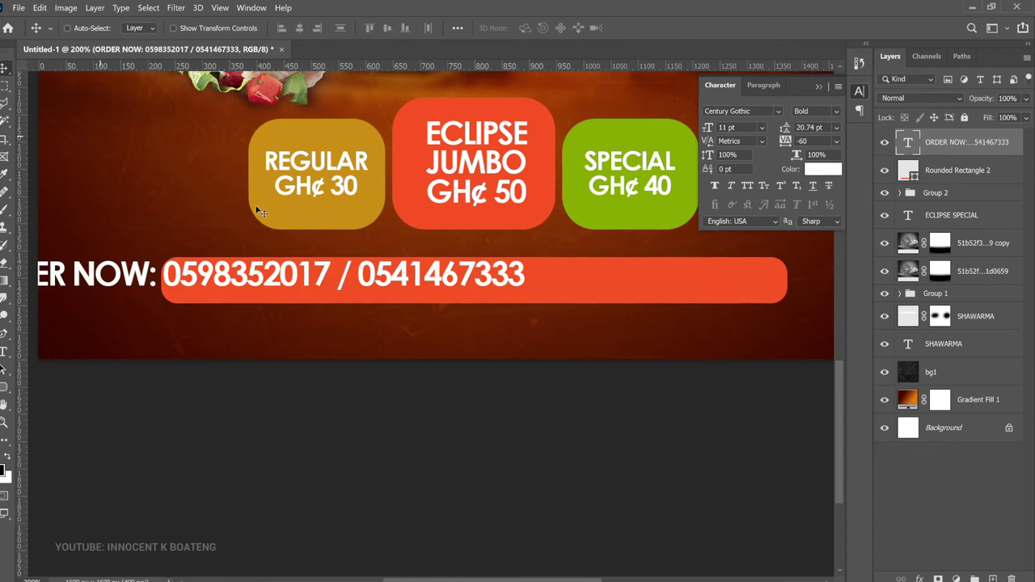
# Centre the ORDER NOW text horizontally on the canvas and move it down 9 px inside the bar
pyautogui.hotkey('ctrl', 'a')
pyautogui.click(300, 29)
pyautogui.hotkey('ctrl', 'd')
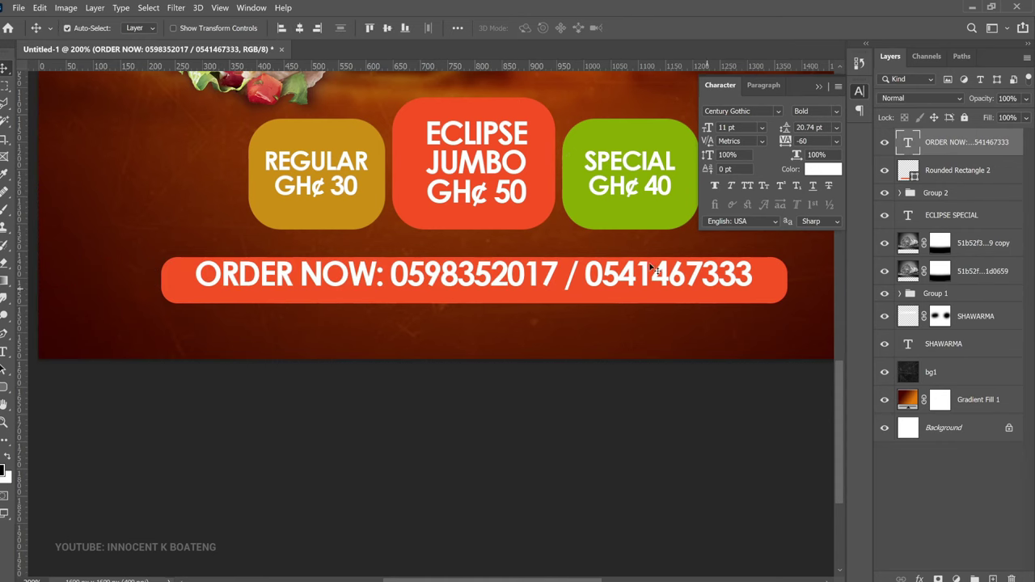
pyautogui.press('Down')
pyautogui.press('Down')
pyautogui.press('Down')
pyautogui.press('Down')
pyautogui.press('Down')
pyautogui.press('Down')
pyautogui.press('Down')
pyautogui.press('Down')
pyautogui.press('Down')
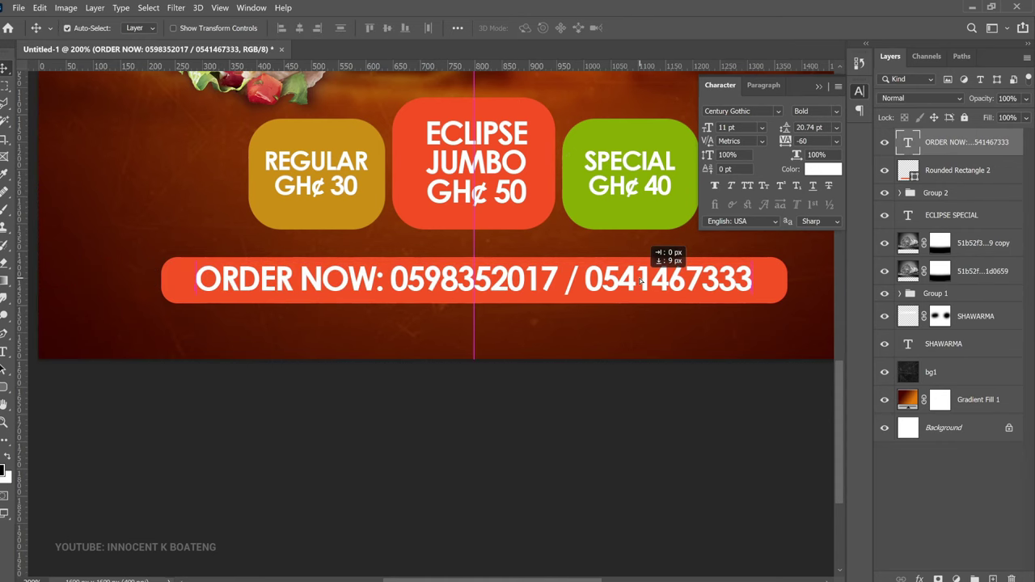
# Group the ORDER NOW text layer with the orange-red bar behind it
pyautogui.press('z')
pyautogui.hotkey('ctrl', '-')
pyautogui.hotkey('ctrl', '-')
pyautogui.hotkey('ctrl', '-')
pyautogui.keyDown('ctrl'); pyautogui.click(951, 171); pyautogui.keyUp('ctrl')
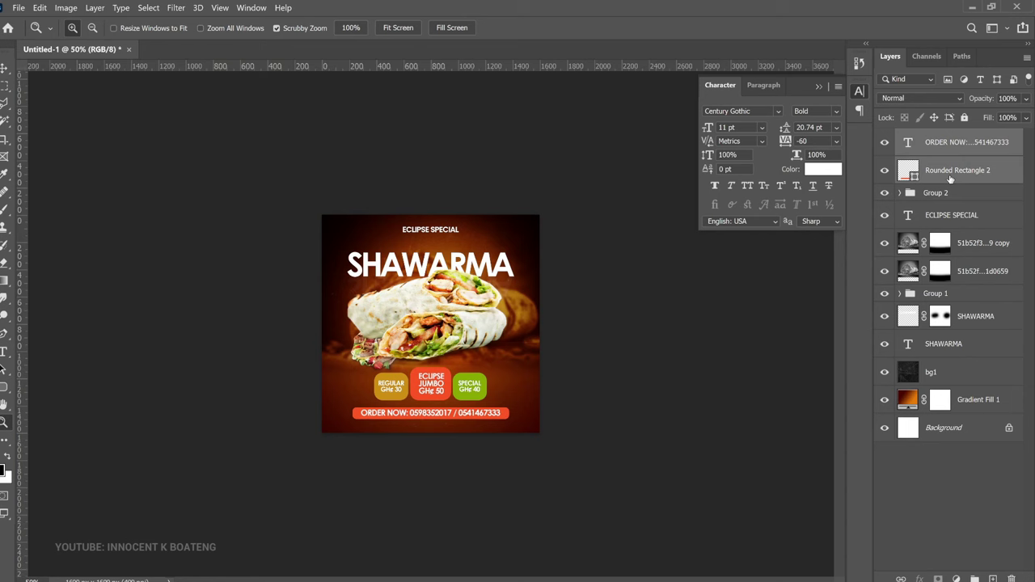
pyautogui.hotkey('ctrl', 'g')
# Scale the ORDER NOW group down until its text is 9.73 pt and centre it horizontally on the canvas
pyautogui.hotkey('ctrl', 't')
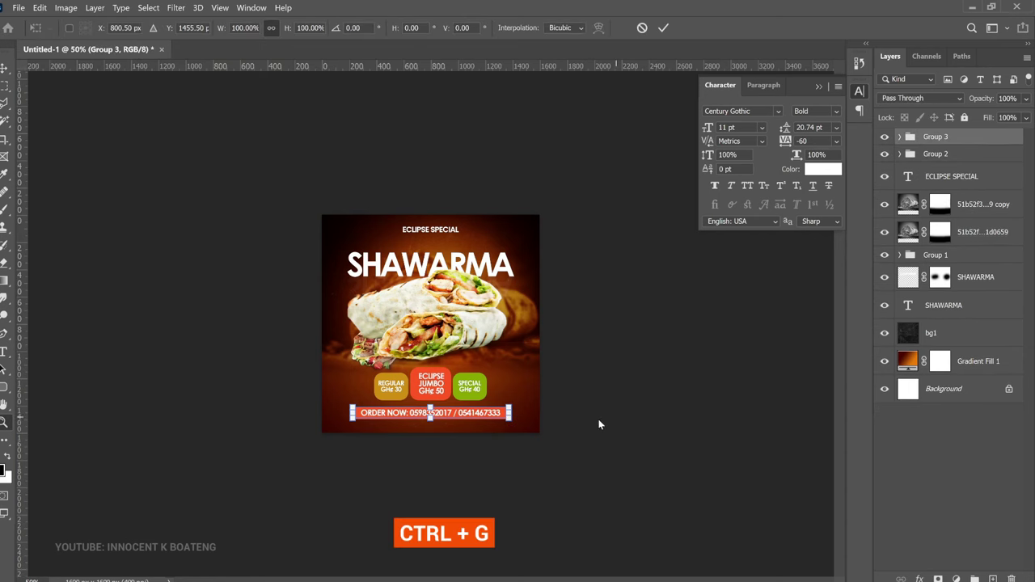
pyautogui.scroll(5, 598, 423)
pyautogui.moveTo(803, 412); pyautogui.dragTo(718, 397)
pyautogui.press('Return')
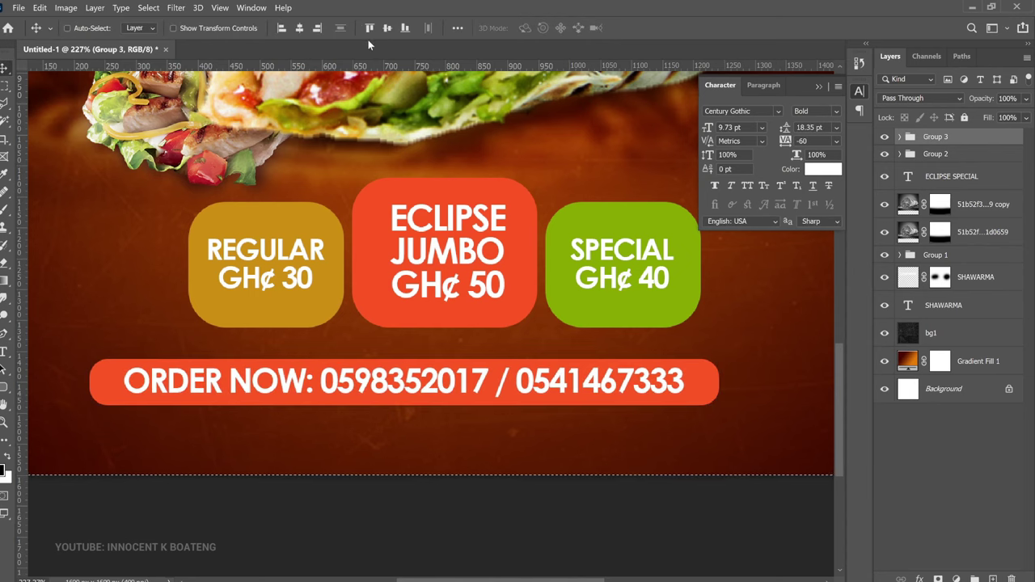
pyautogui.click(300, 28)
# Duplicate the ORDER NOW text below the orange-red bar and replace its wording with "Delivery Available" in all caps
pyautogui.keyDown('ctrl'); pyautogui.click(570, 392); pyautogui.keyUp('ctrl')
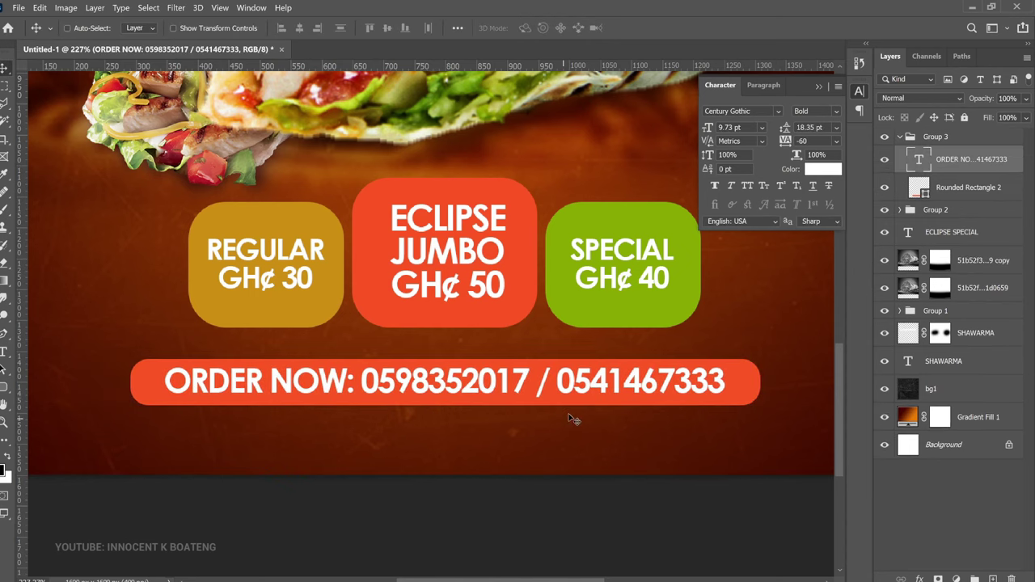
pyautogui.hotkey('ctrl', 'j')
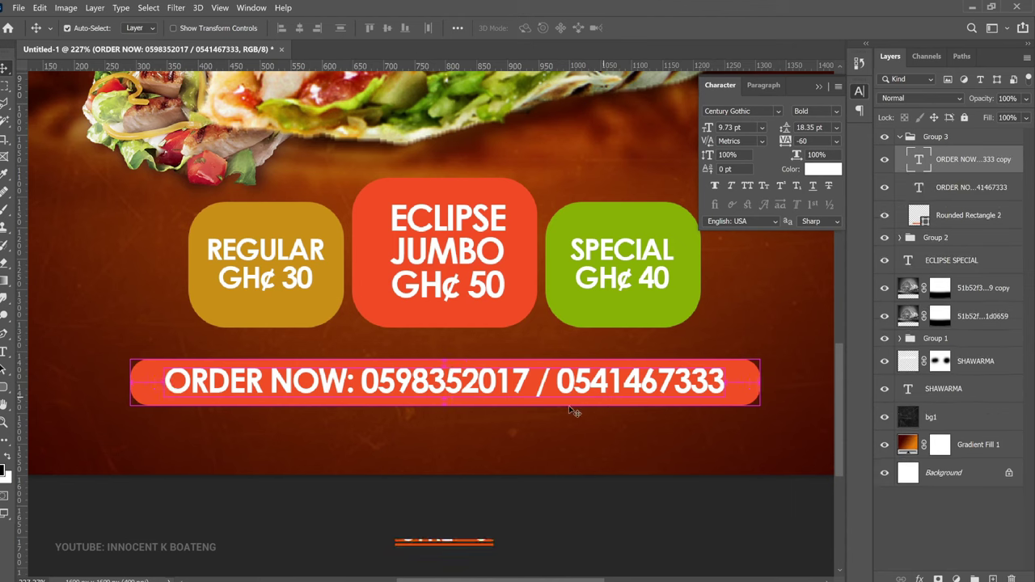
pyautogui.moveTo(555, 385); pyautogui.dragTo(550, 456)
pyautogui.doubleClick(490, 447)
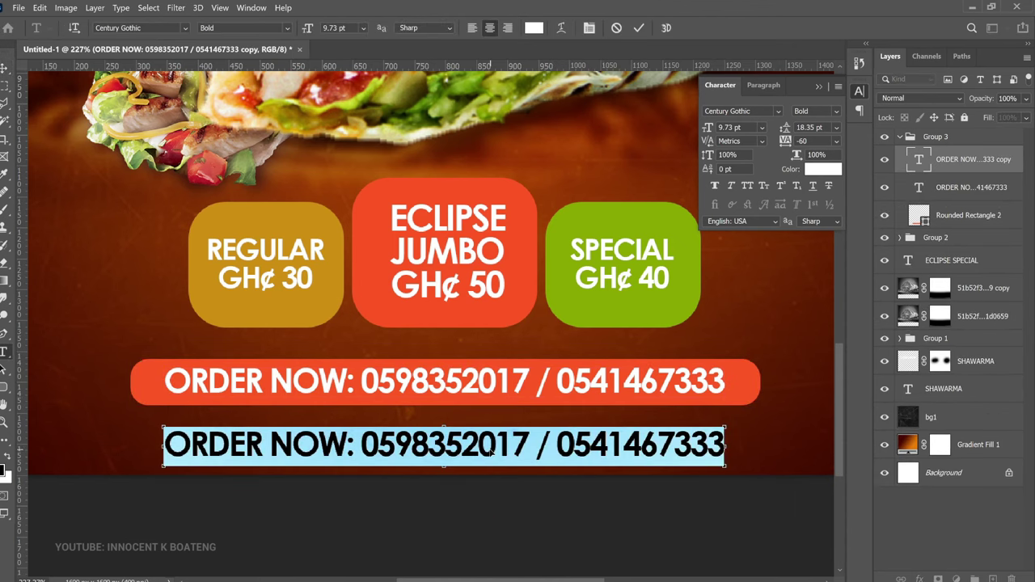
pyautogui.write('Delivery Available')
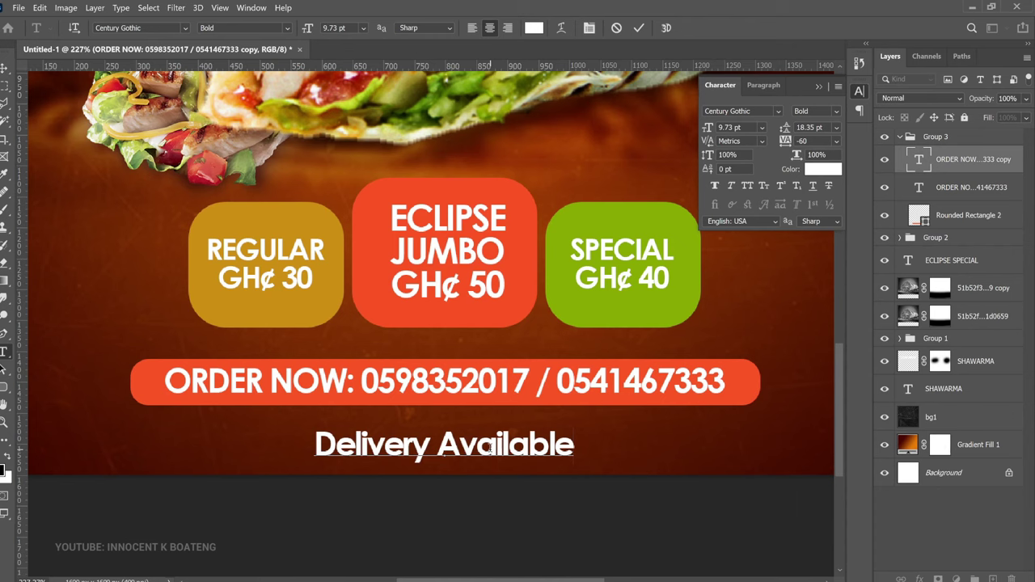
pyautogui.hotkey('ctrl', 'a')
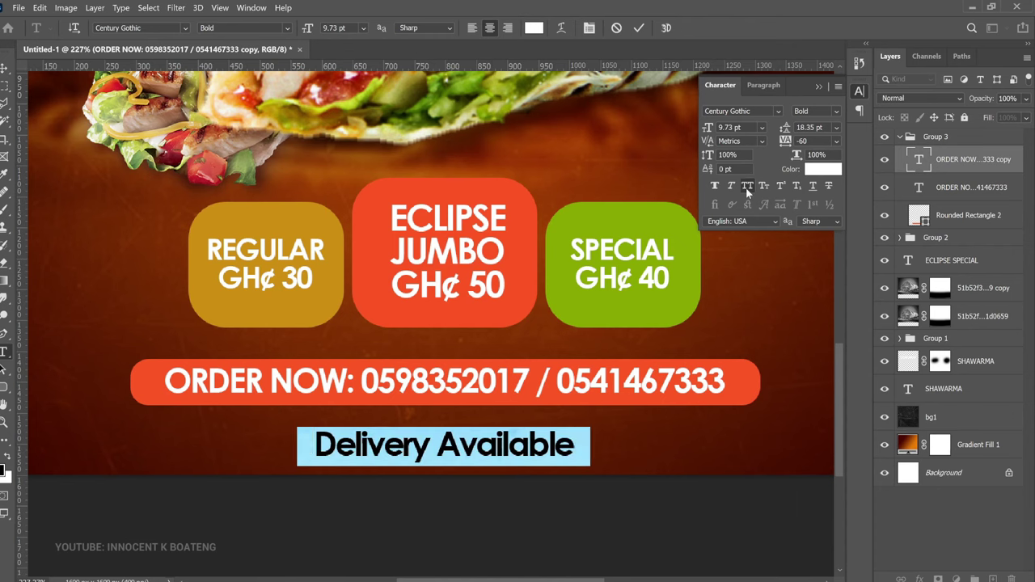
pyautogui.click(748, 187)
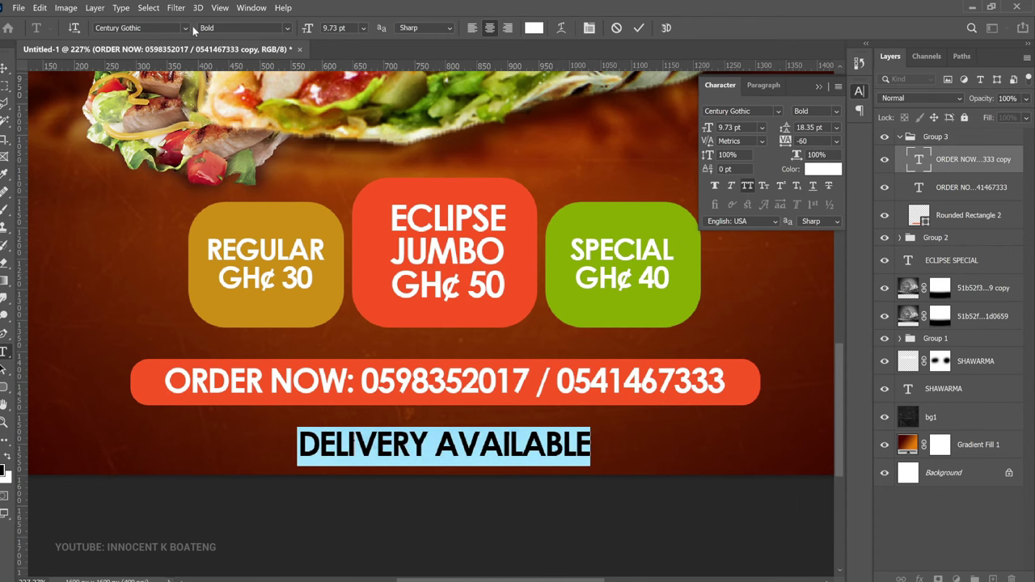
# Change the DELIVERY AVAILABLE text's font to Poppins SemiBold
pyautogui.click(185, 28)
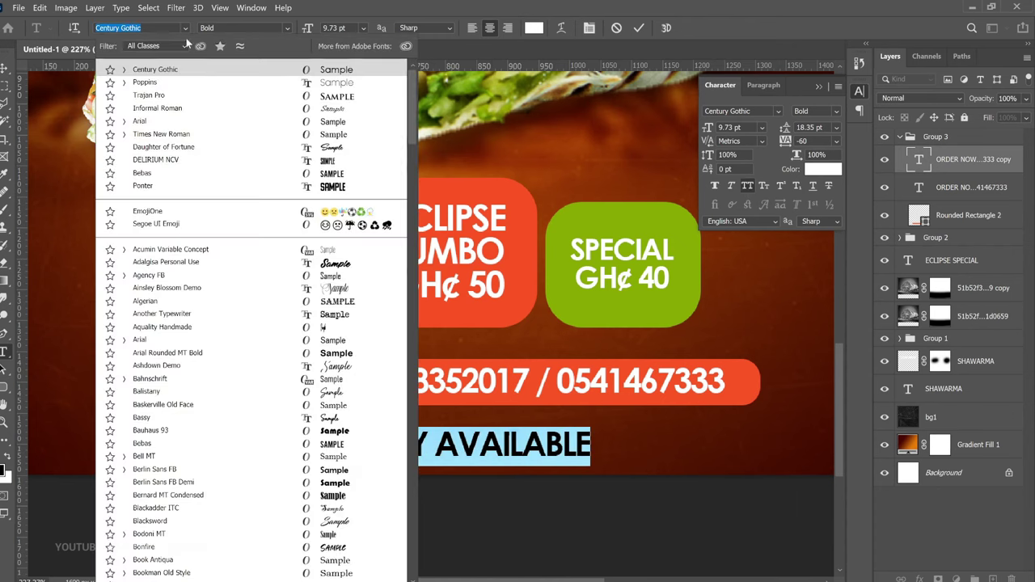
pyautogui.click(287, 81)
pyautogui.click(287, 28)
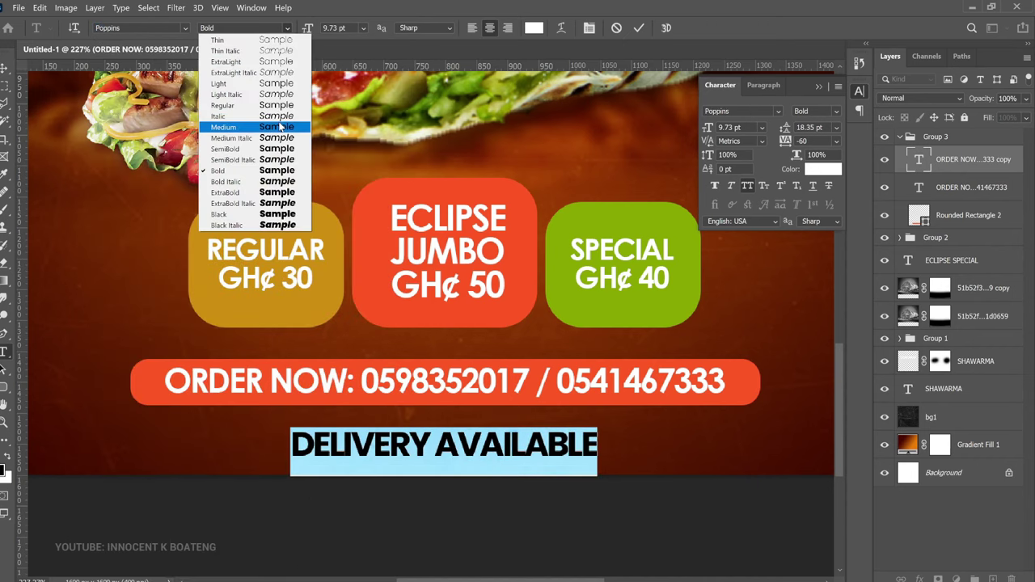
pyautogui.click(275, 149)
pyautogui.hotkey('ctrl', 'Return')
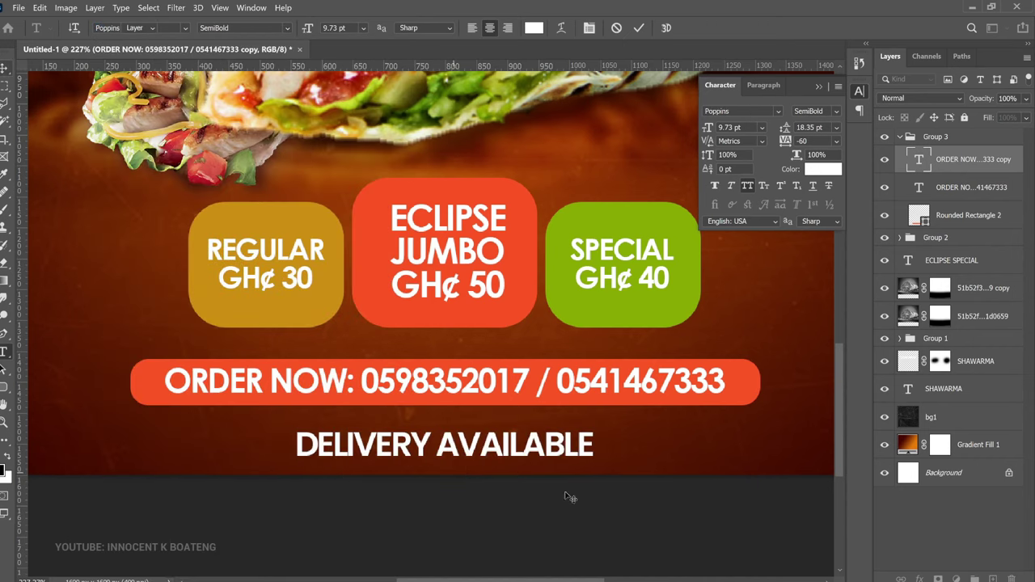
# Scale the DELIVERY AVAILABLE text down to 8.12 pt and widen its letter tracking to 940
pyautogui.press('v')
pyautogui.hotkey('ctrl', 't')
pyautogui.moveTo(593, 475); pyautogui.dragTo(542, 467)
pyautogui.press('Return')
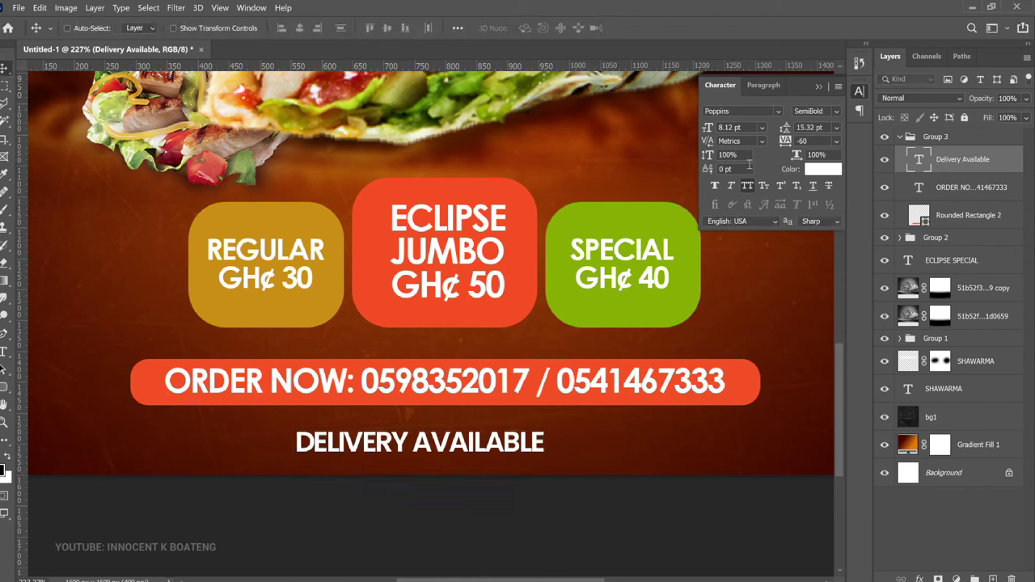
pyautogui.moveTo(815, 143); pyautogui.dragTo(822, 143)
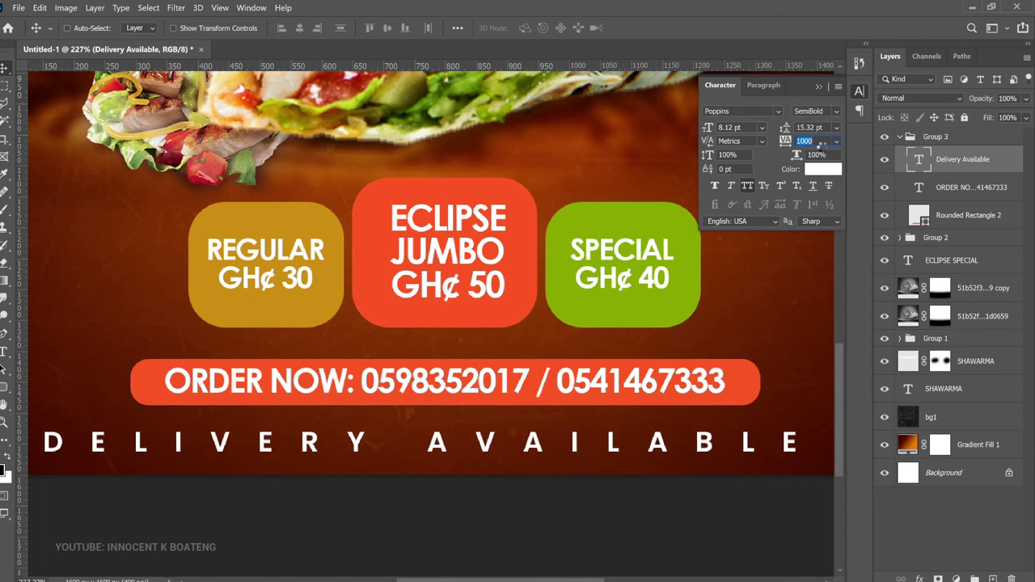
pyautogui.hotkey('ctrl', '1')
pyautogui.hotkey('ctrl', 'z')
# Scale the DELIVERY AVAILABLE text down to 7.19 pt and centre it horizontally on the canvas
pyautogui.hotkey('ctrl', 't')
pyautogui.moveTo(595, 511); pyautogui.dragTo(573, 511)
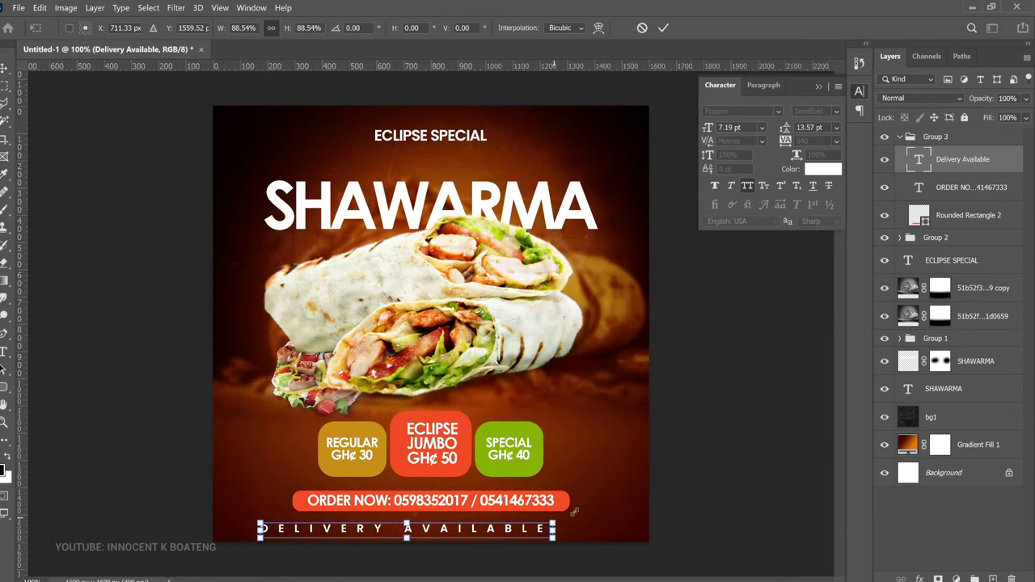
pyautogui.press('Return')
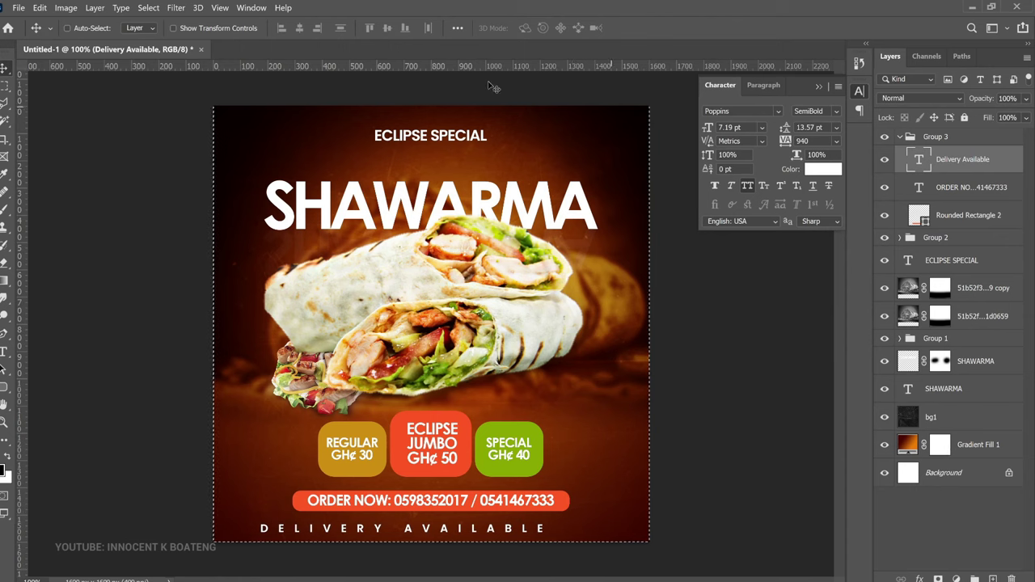
pyautogui.click(300, 29)
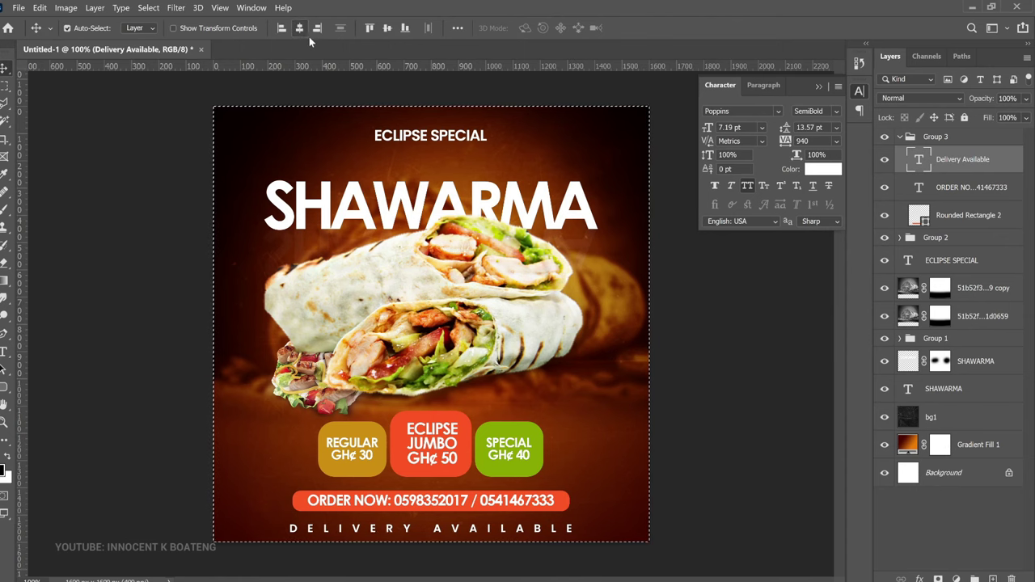
pyautogui.hotkey('ctrl', 'd')
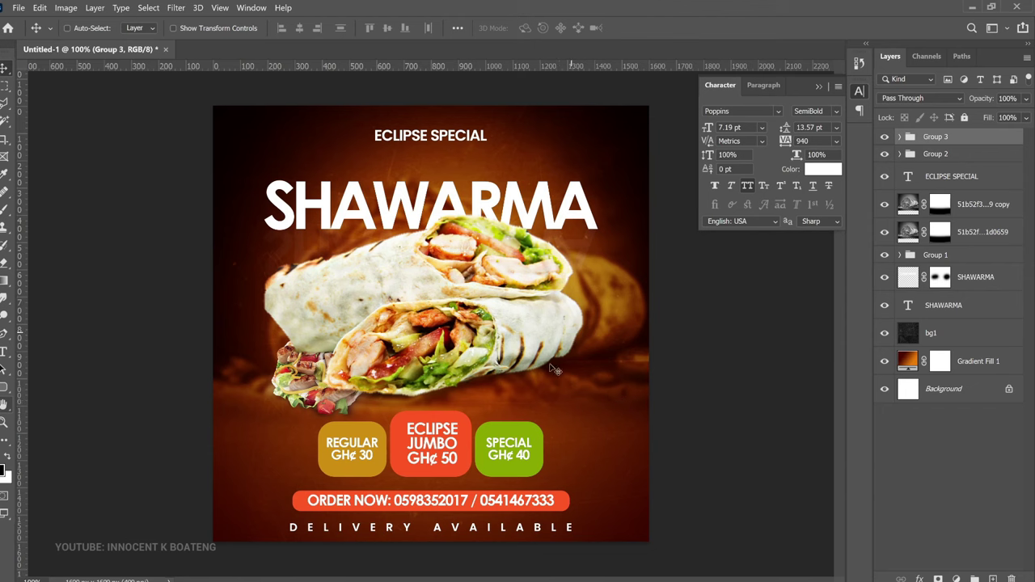
# Draw a black circle with the Ellipse tool over the lower wrap's right end and set its opacity to 36%
pyautogui.moveTo(4, 387); pyautogui.dragTo(34, 413)
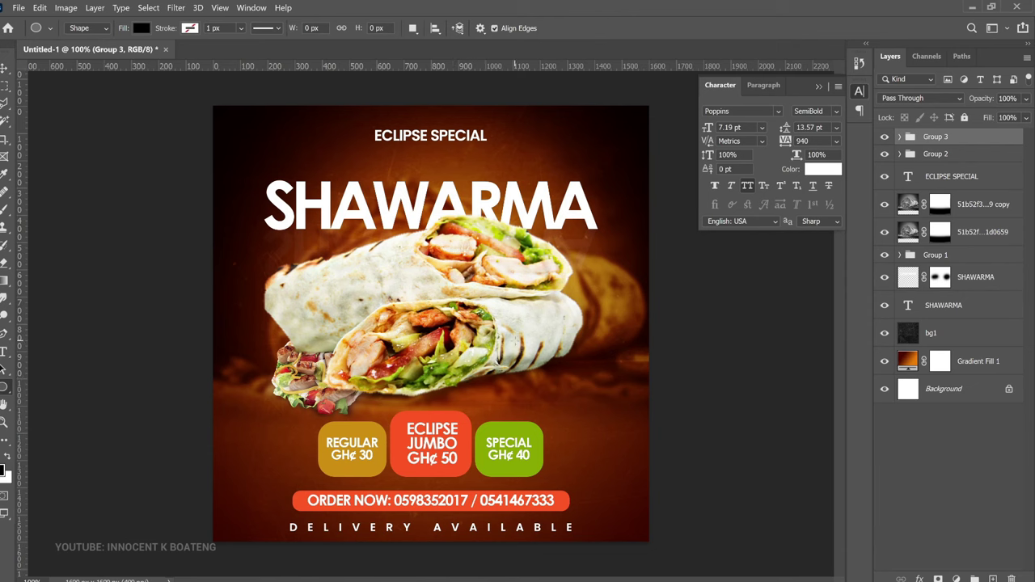
pyautogui.moveTo(543, 334); pyautogui.dragTo(628, 434)
pyautogui.press('v')
pyautogui.click(1005, 98)
pyautogui.write('48')
pyautogui.press('Return')
pyautogui.write('36')
pyautogui.press('Return')
pyautogui.press('Escape')
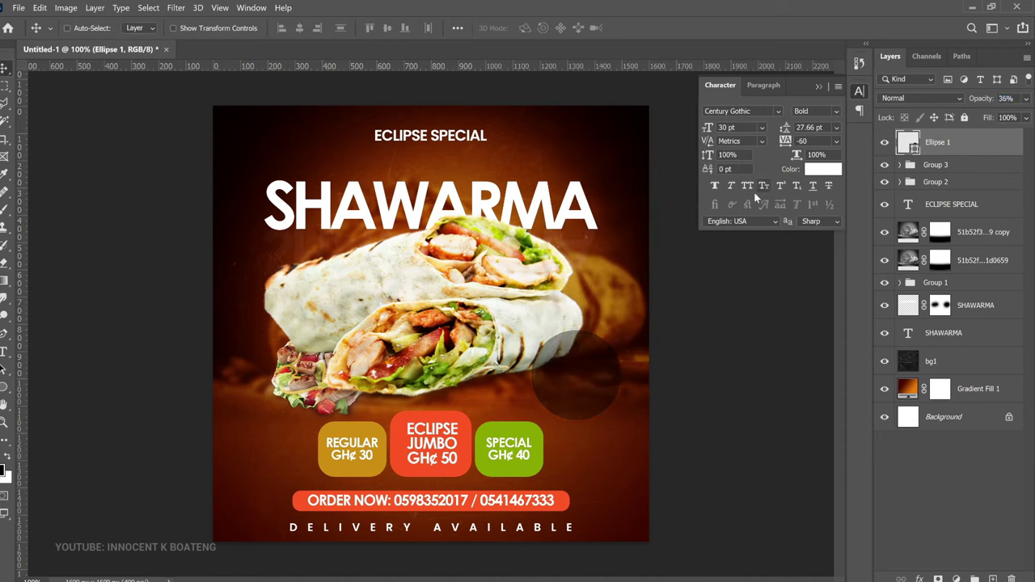
# Duplicate the black circle, scale the copy down slightly inside the original and set its opacity to 54%
pyautogui.hotkey('ctrl', 'j')
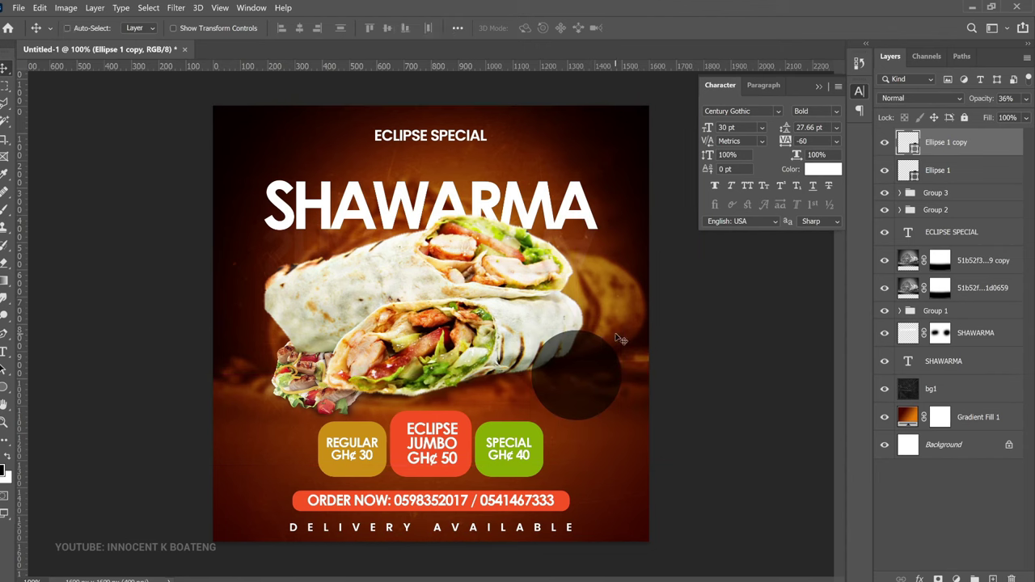
pyautogui.hotkey('ctrl', 't')
pyautogui.moveTo(621, 331); pyautogui.dragTo(597, 373)
pyautogui.press('Return')
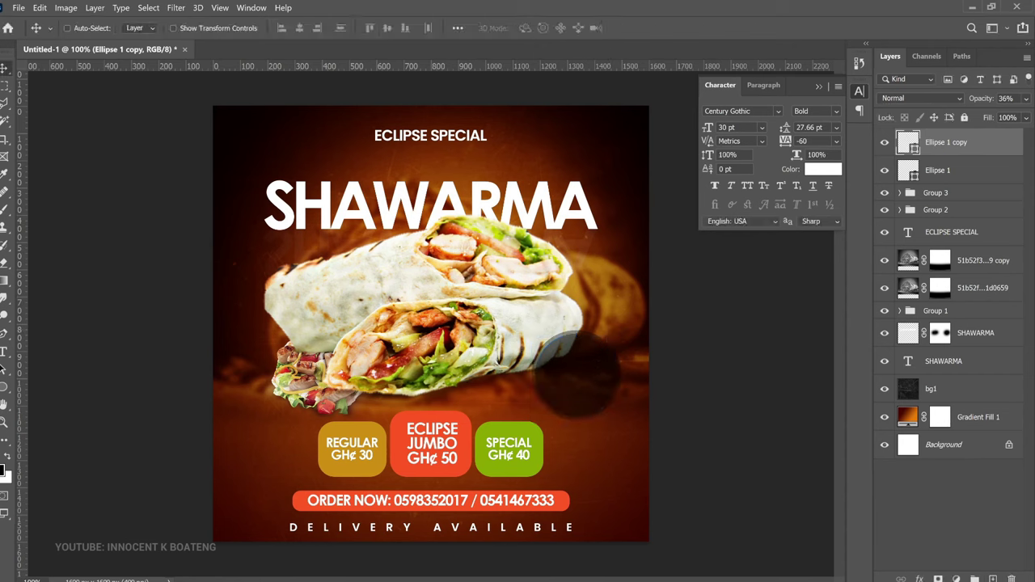
pyautogui.moveTo(975, 98); pyautogui.dragTo(988, 99)
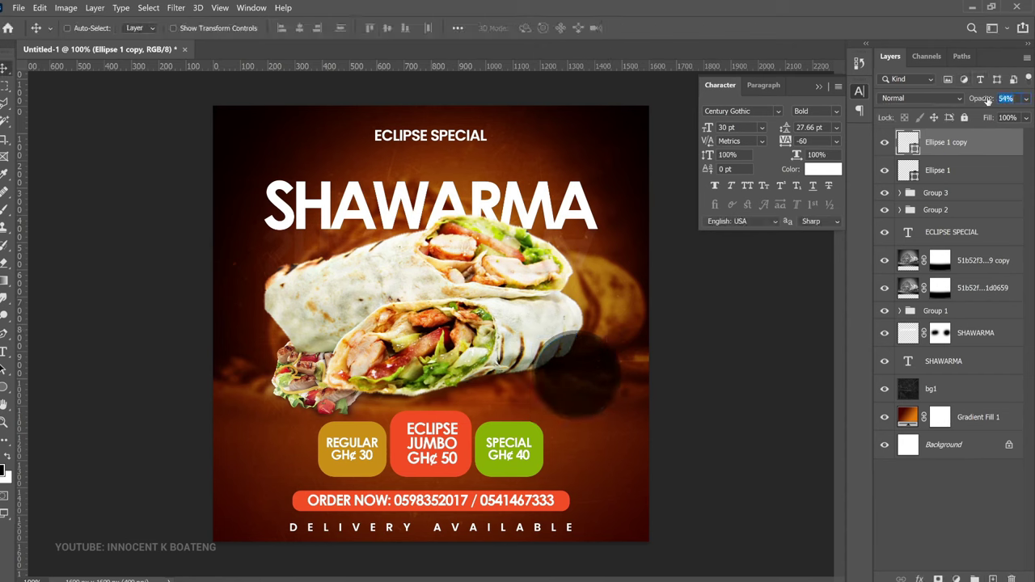
pyautogui.click(949, 131)
# Add centred white Poppins SemiBold text "LOCATION:" followed by the business address at 7.5 pt and position it inside the dark circle
pyautogui.press('t')
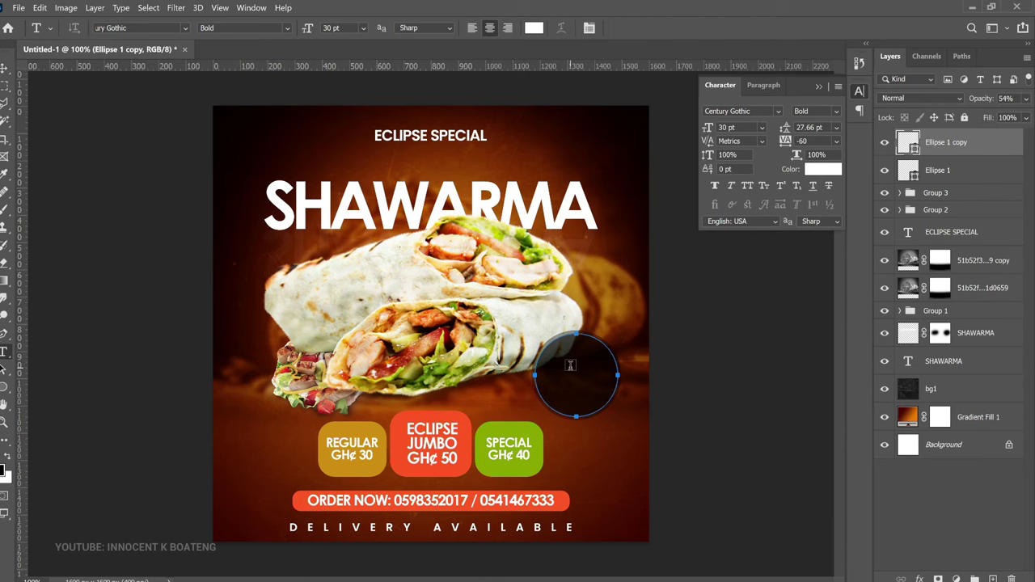
pyautogui.click(571, 366)
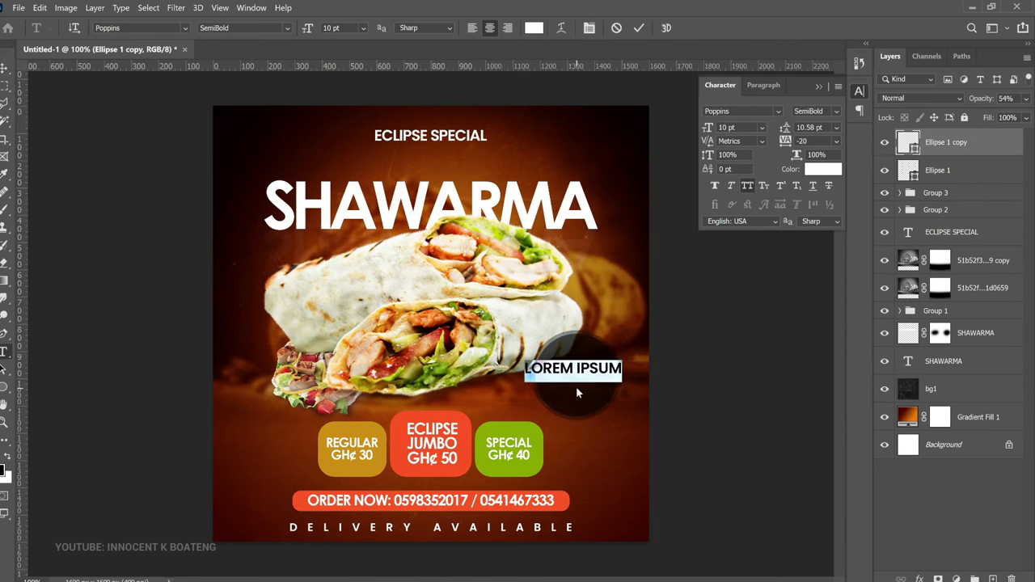
pyautogui.write('LOCATION: ECLIPSE-BAY TAKORADI, NKROFUL')
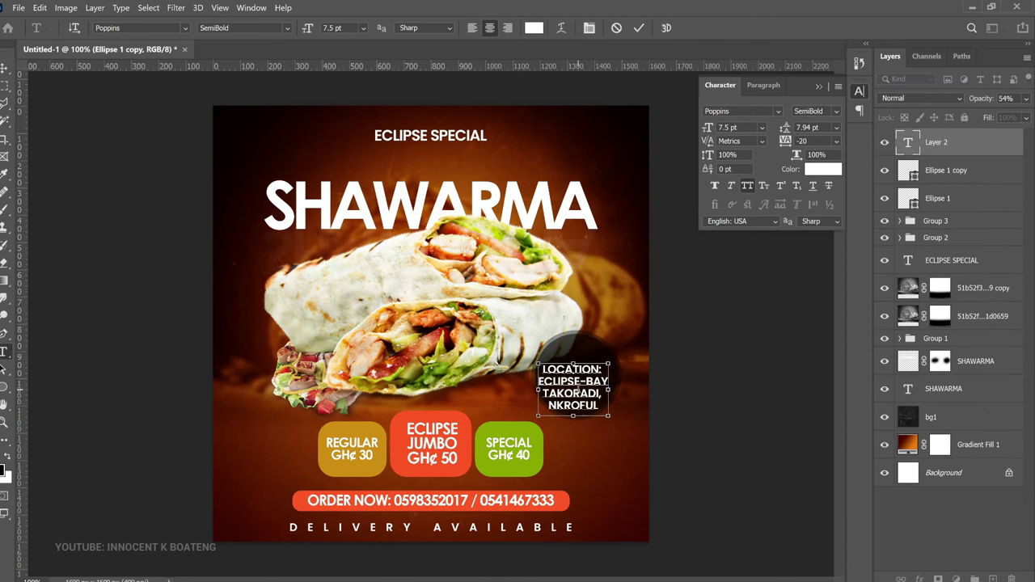
pyautogui.click(4, 67)
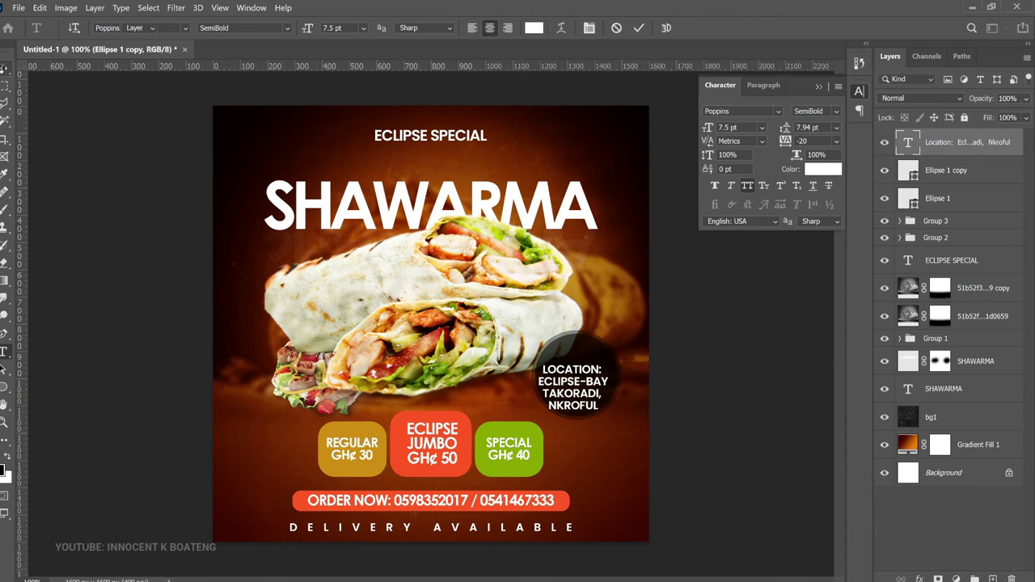
pyautogui.moveTo(593, 396); pyautogui.dragTo(599, 389)
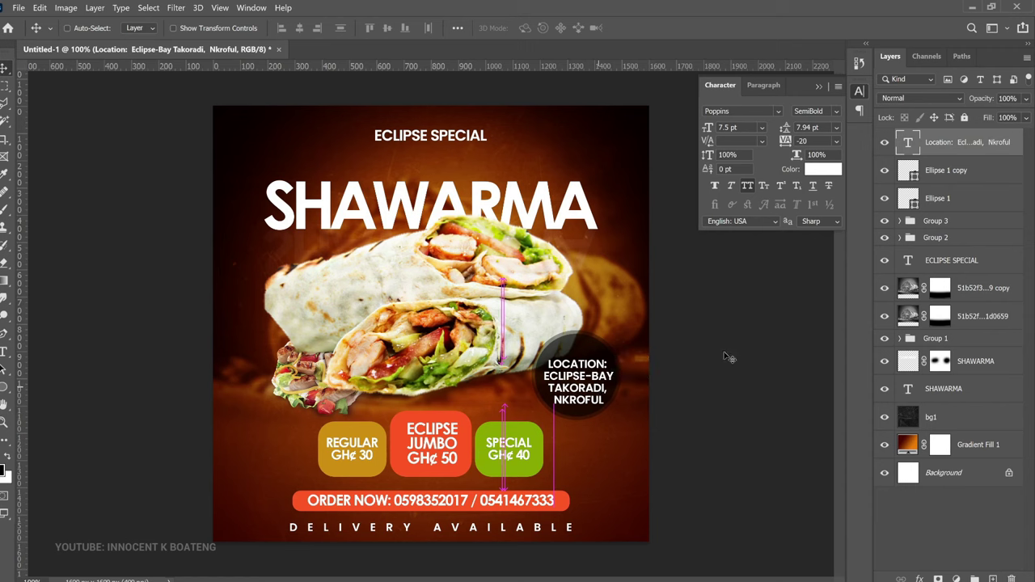
# Set the opacity of the smaller inner circle to 46%
pyautogui.click(949, 171)
pyautogui.press('4')
pyautogui.press('5')
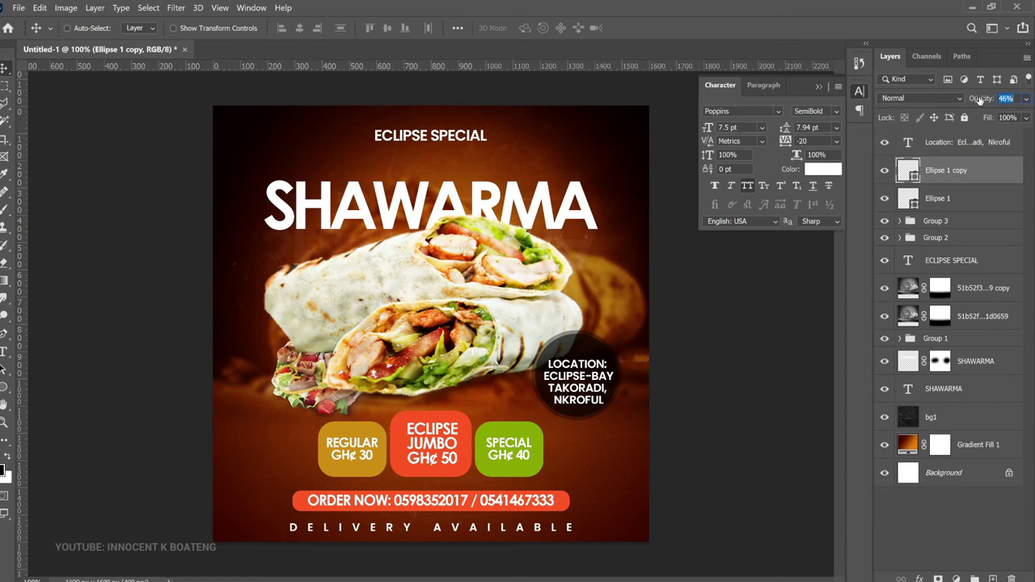
# Nudge the location text slightly left to centre it in the dark circle
pyautogui.hotkey('ctrl', '+')
pyautogui.rightClick(526, 299)
pyautogui.click(520, 287)
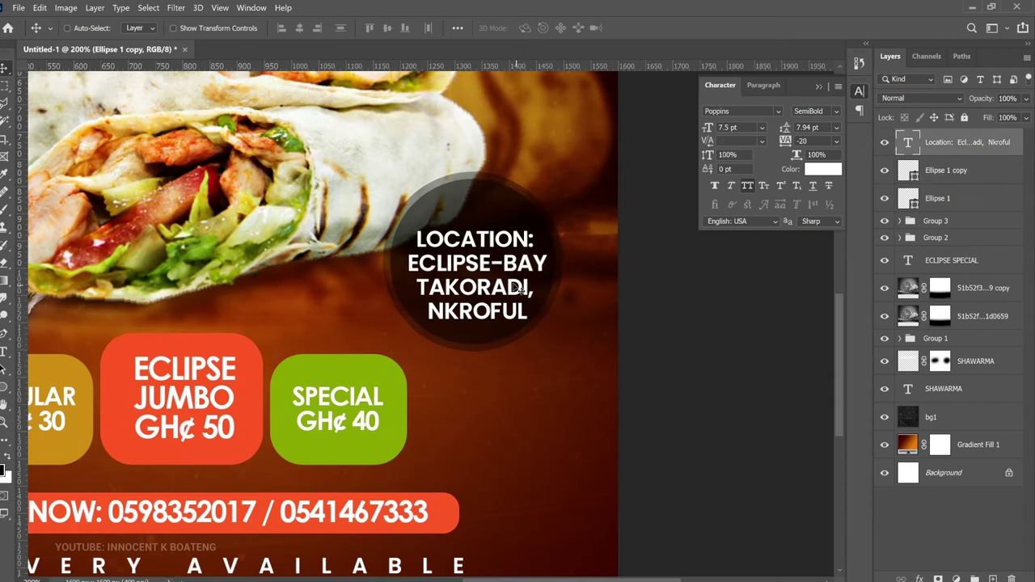
pyautogui.press('Left')
pyautogui.press('Left')
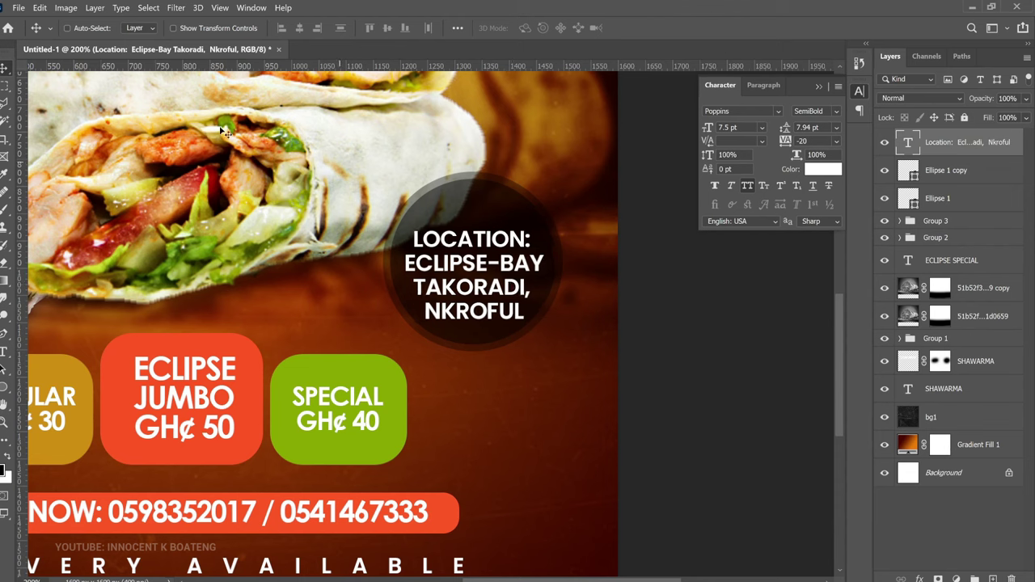
# Place the location pin image "pngwing.com (3)" from the Shawarma Resources folder, scaled down above the location text
pyautogui.click(14, 7)
pyautogui.click(81, 262)
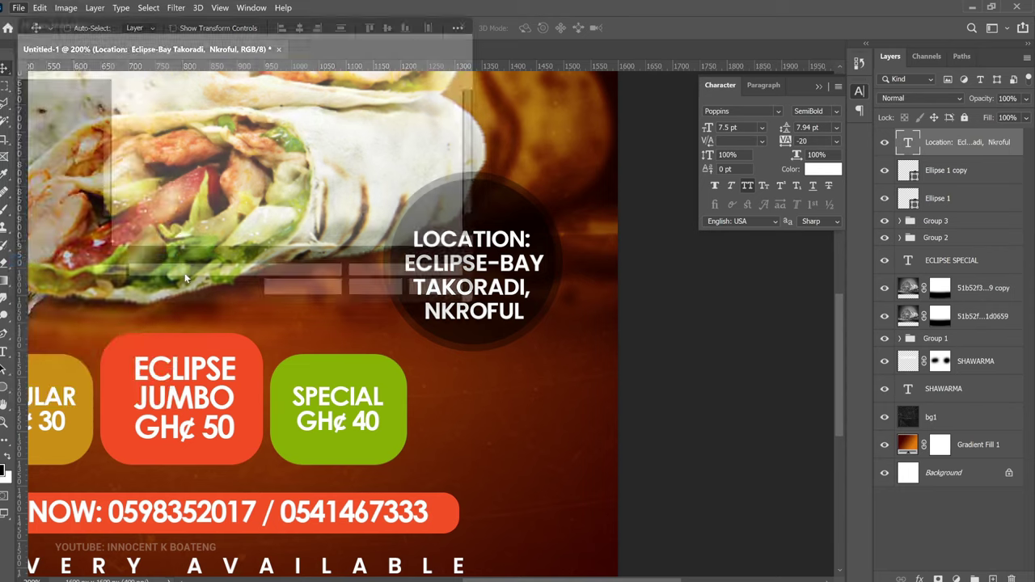
pyautogui.click(146, 243)
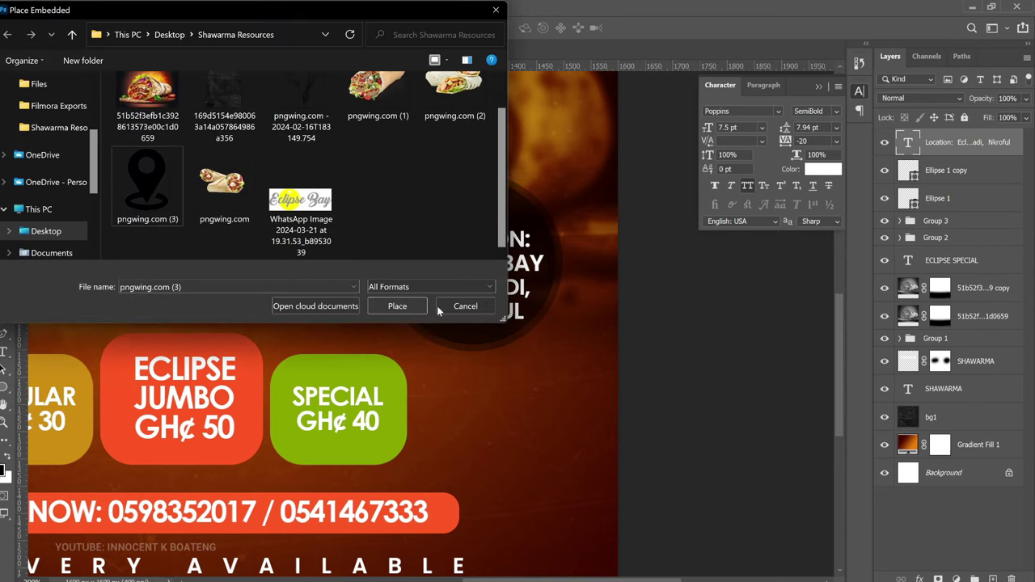
pyautogui.doubleClick(156, 189)
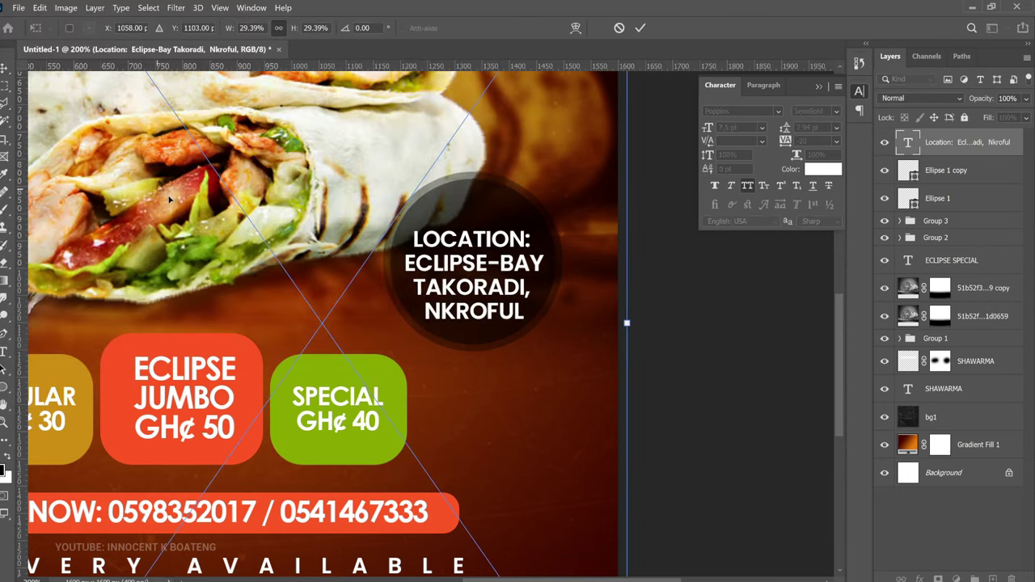
pyautogui.hotkey('ctrl', '-')
pyautogui.hotkey('ctrl', '-')
pyautogui.hotkey('ctrl', '-')
pyautogui.moveTo(439, 413); pyautogui.dragTo(519, 328)
pyautogui.press('Return')
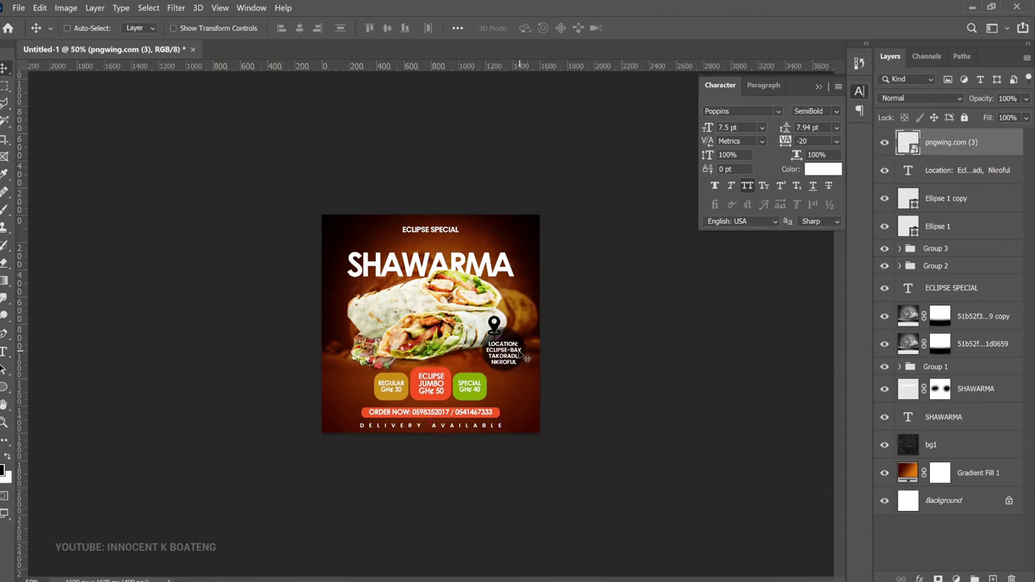
# Scale the location pin down further and position it inside the dark circle, centred above the LOCATION text
pyautogui.hotkey('ctrl', '+')
pyautogui.hotkey('ctrl', '+')
pyautogui.hotkey('ctrl', '+')
pyautogui.hotkey('ctrl', '+')
pyautogui.hotkey('ctrl', 't')
pyautogui.moveTo(486, 148); pyautogui.dragTo(455, 254)
pyautogui.press('Return')
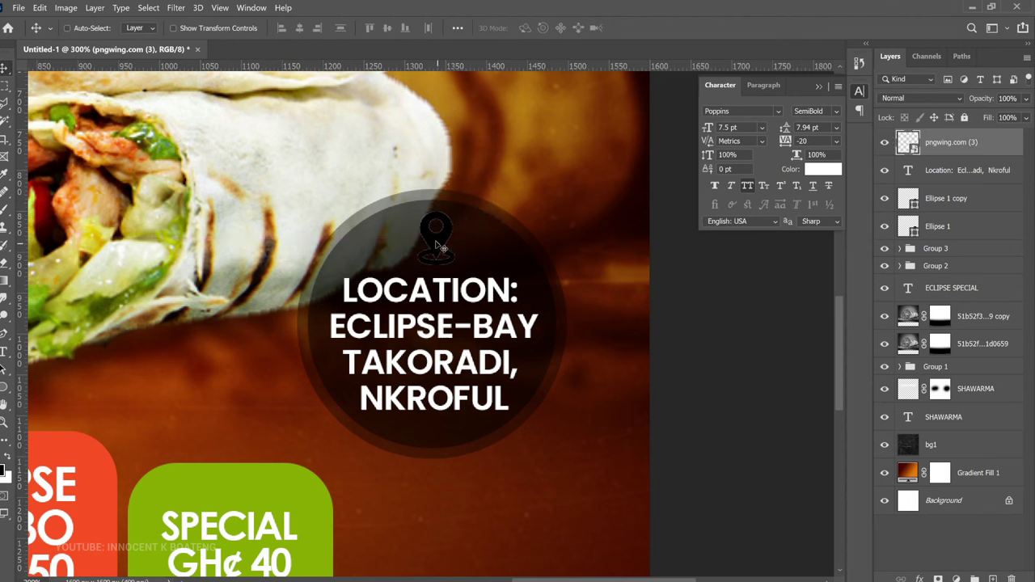
# Apply a white (ffffff) Color Overlay at 100% opacity to the location pin
pyautogui.rightClick(955, 150)
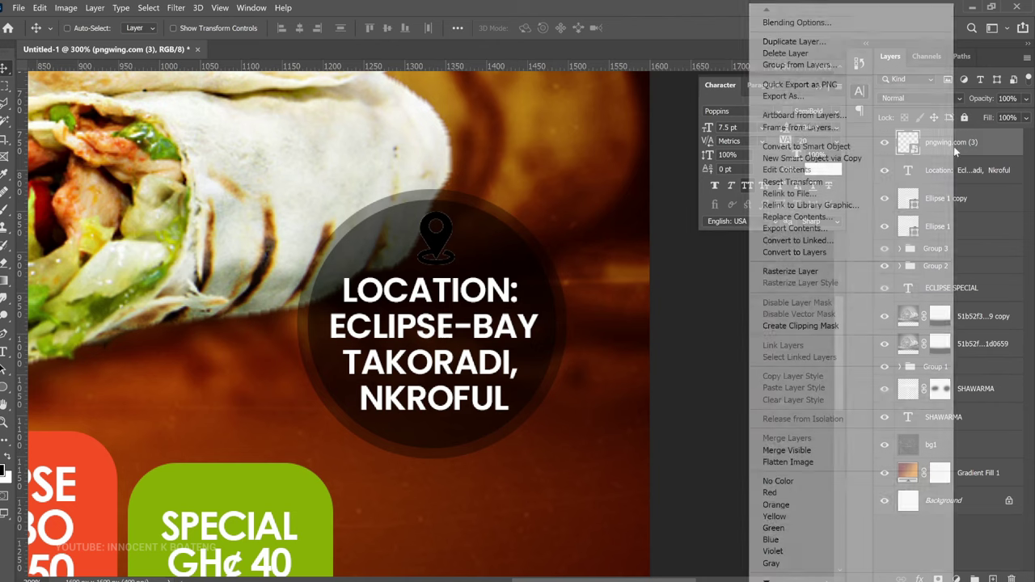
pyautogui.click(826, 24)
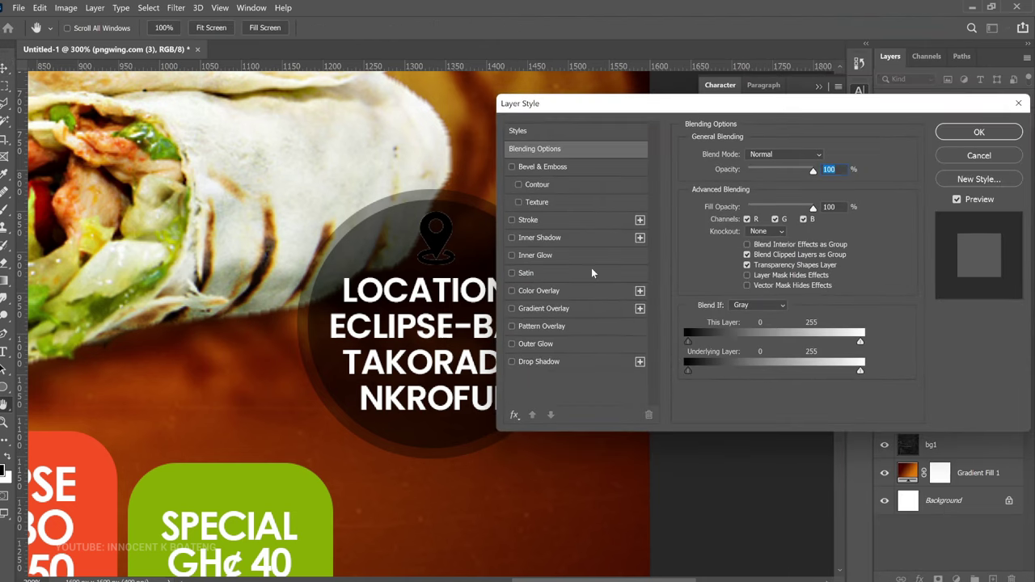
pyautogui.click(550, 294)
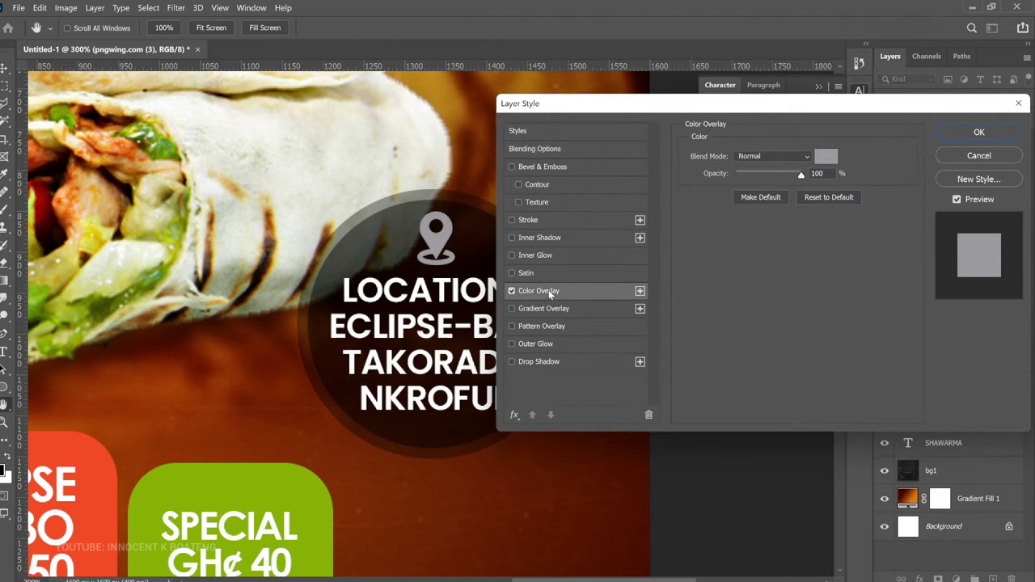
pyautogui.click(824, 157)
pyautogui.moveTo(816, 170); pyautogui.dragTo(531, 68)
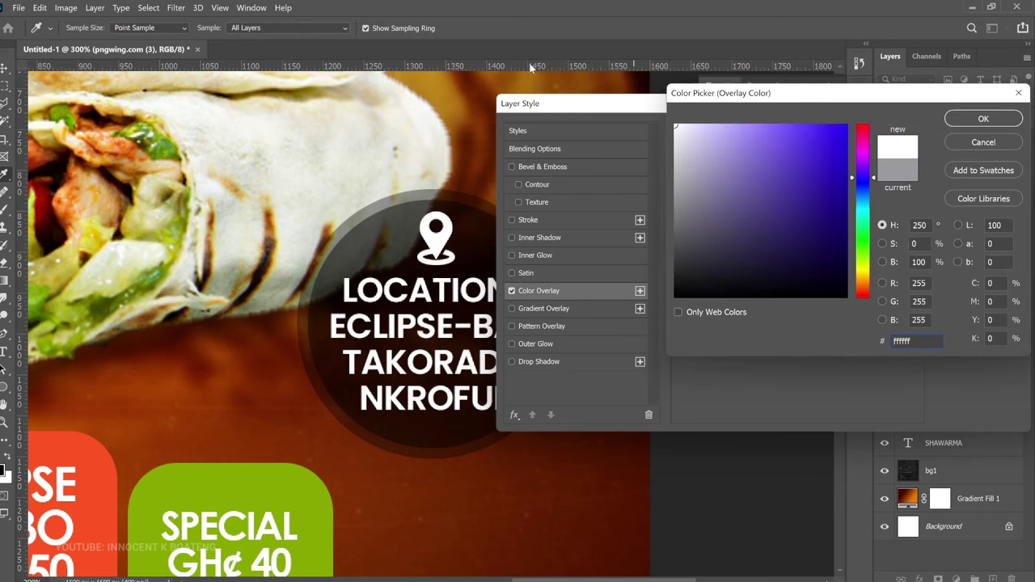
pyautogui.click(974, 119)
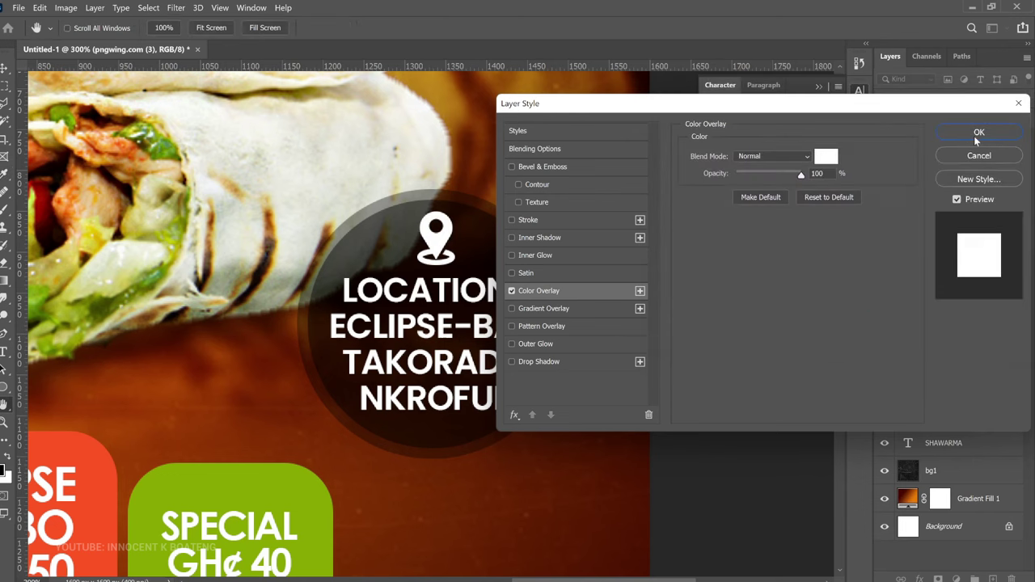
pyautogui.click(988, 134)
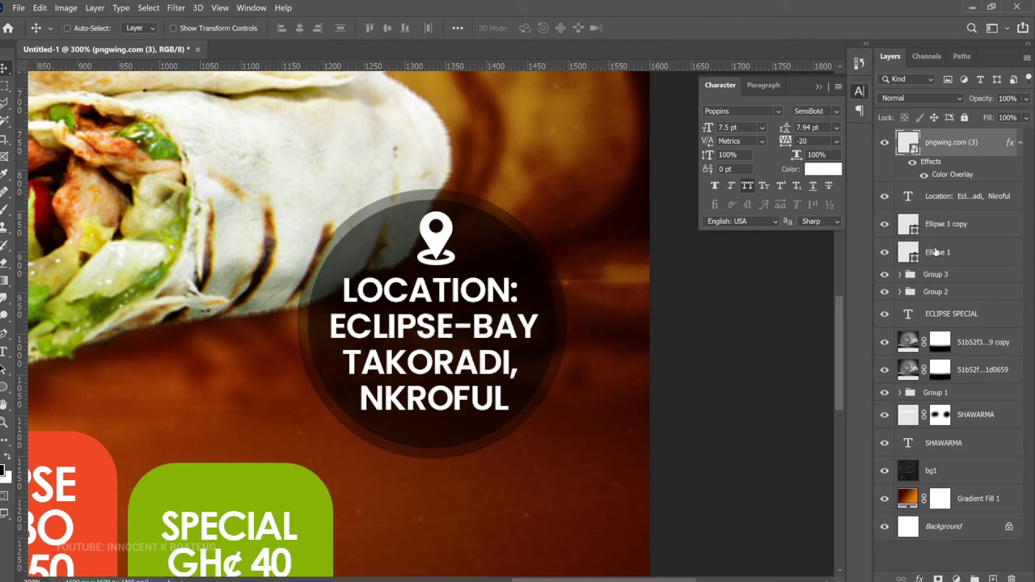
# Group the location pin, location text and both circles, scale the badge down and move it to the wraps' lower right
pyautogui.keyDown('shift'); pyautogui.click(936, 253); pyautogui.keyUp('shift')
pyautogui.hotkey('ctrl', 'g')
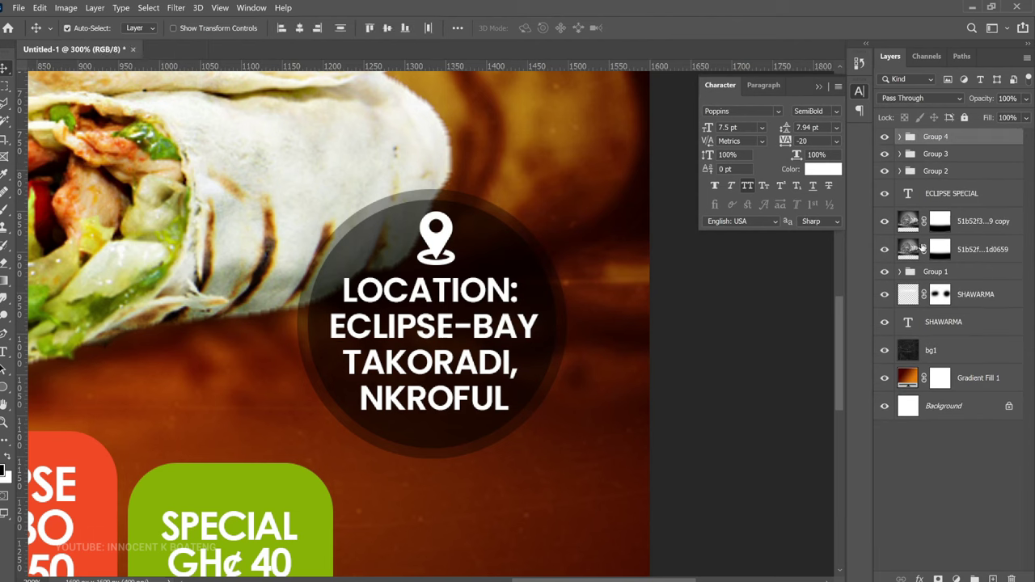
pyautogui.hotkey('ctrl', 't')
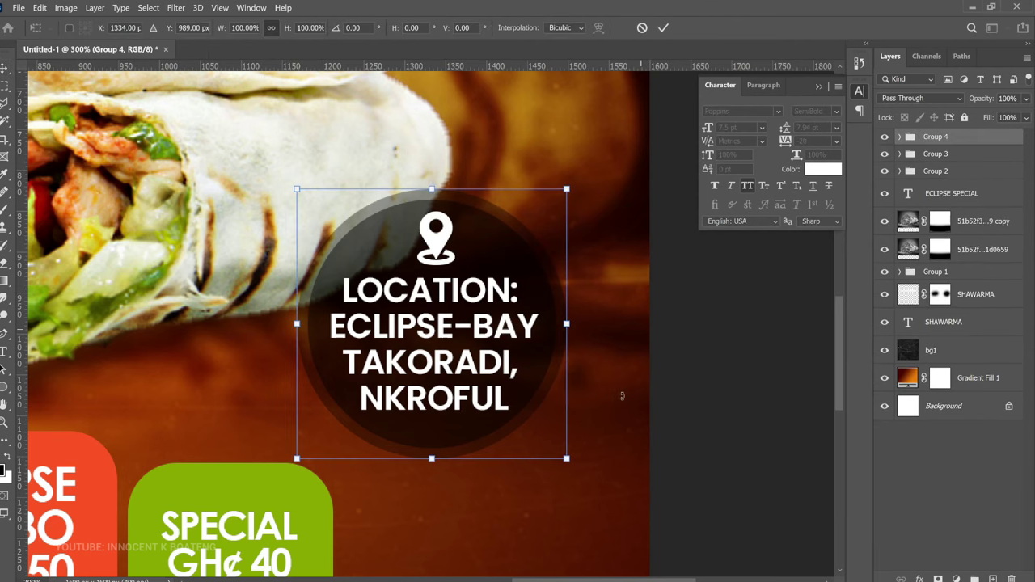
pyautogui.moveTo(566, 458); pyautogui.dragTo(534, 426)
pyautogui.moveTo(476, 359); pyautogui.dragTo(494, 364)
pyautogui.press('Return')
pyautogui.hotkey('ctrl', '0')
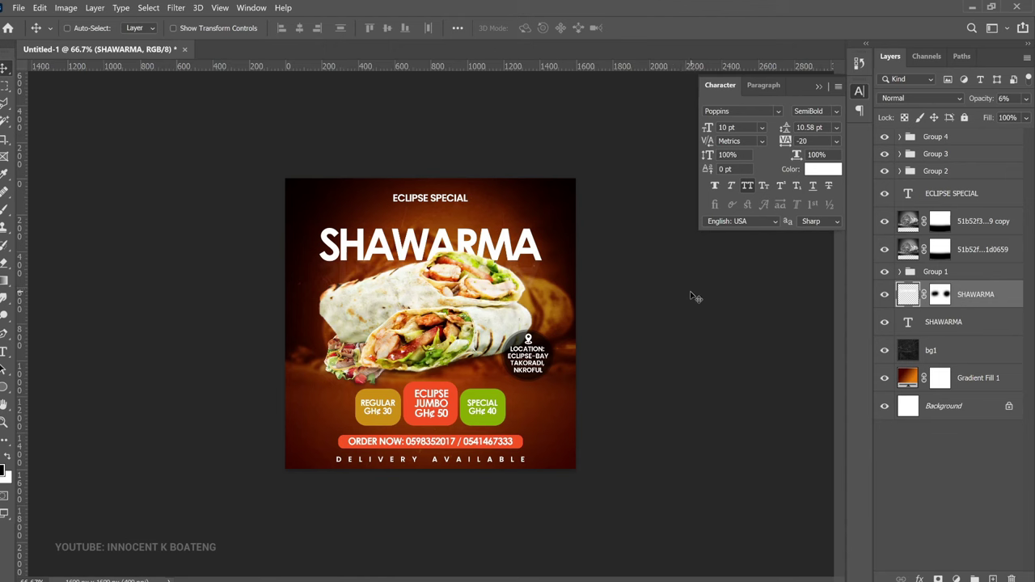
# Place the smoke image "pngwing.com - 2024-02-16T183149.754" from Shawarma Resources directly above the masked SHAWARMA layer, behind the wraps
pyautogui.hotkey('ctrl', 'z')
pyautogui.click(981, 297)
pyautogui.click(886, 274)
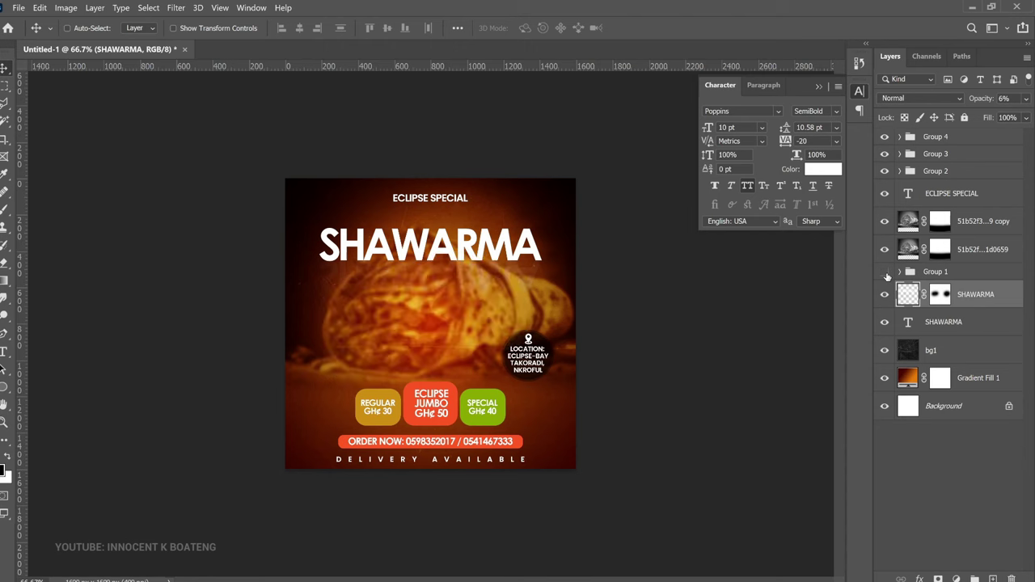
pyautogui.click(885, 273)
pyautogui.click(17, 7)
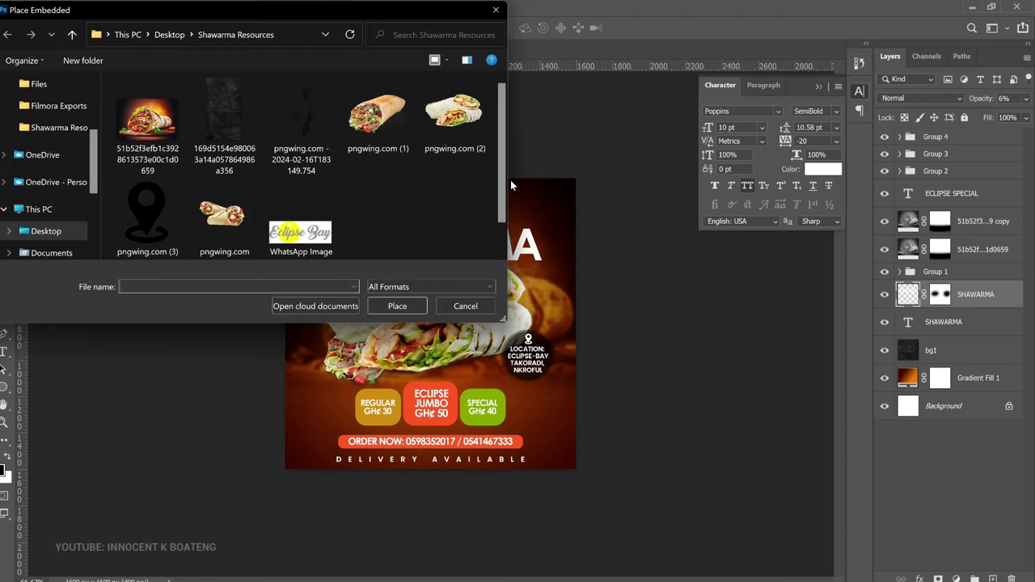
pyautogui.doubleClick(305, 118)
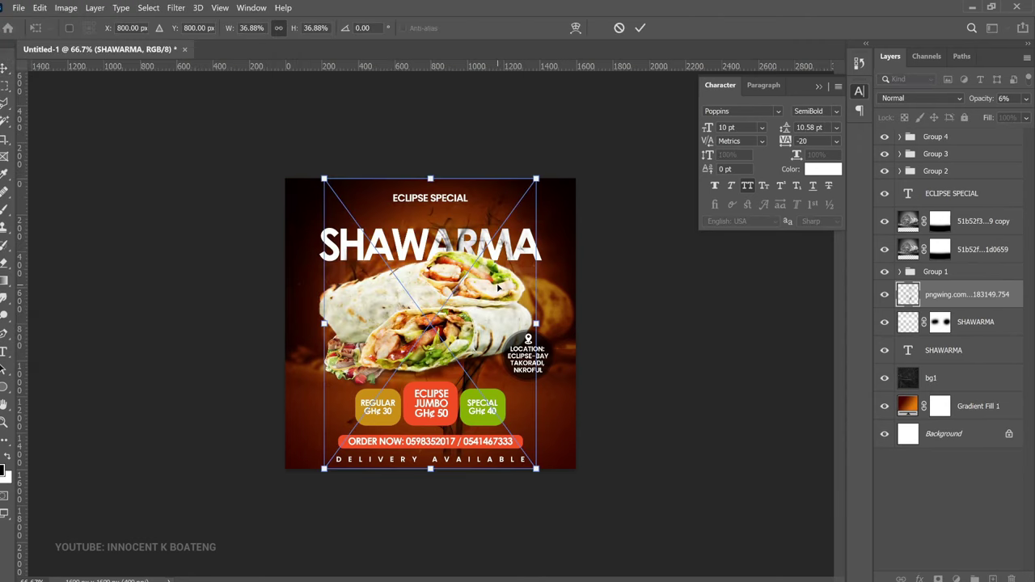
pyautogui.press('Return')
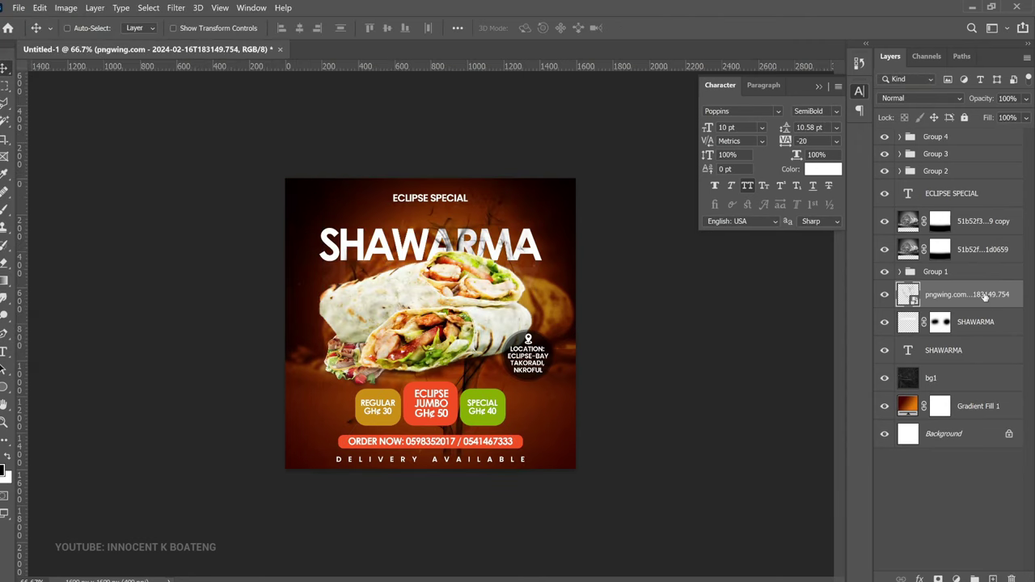
# Apply a white (ffffff) Color Overlay to the smoke layer and rasterize its layer style
pyautogui.rightClick(987, 297)
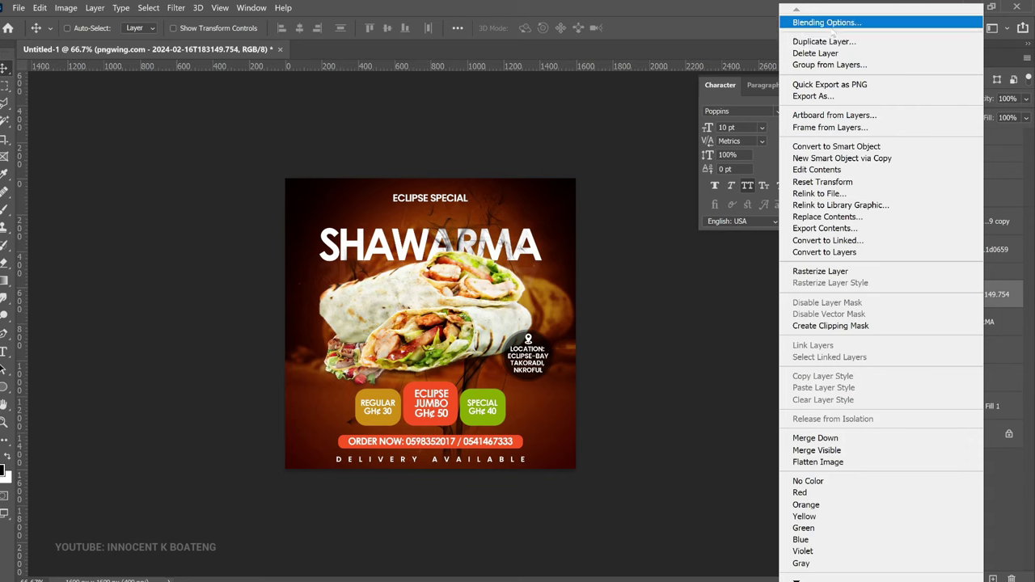
pyautogui.click(828, 28)
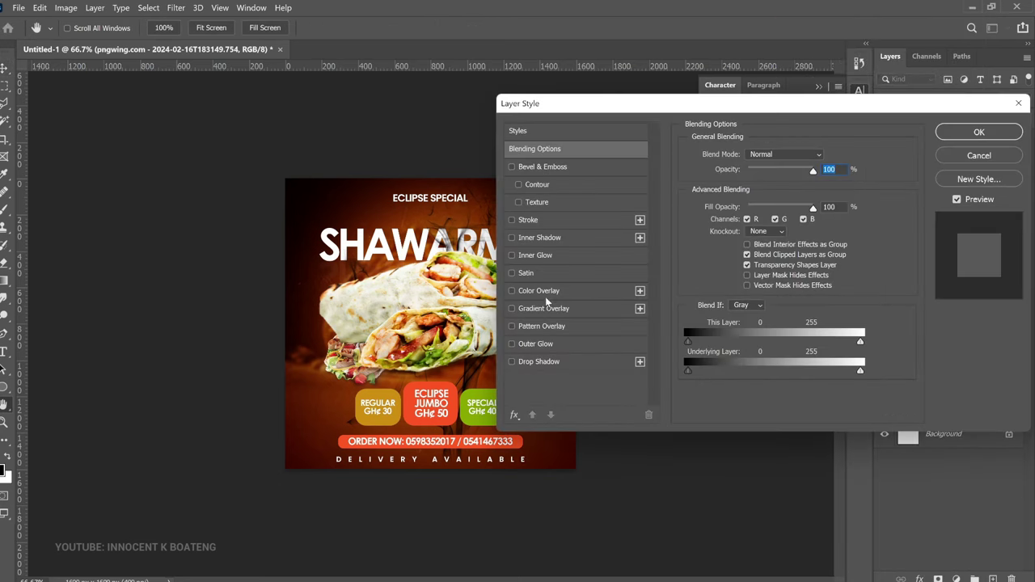
pyautogui.click(539, 291)
pyautogui.moveTo(596, 112); pyautogui.dragTo(698, 83)
pyautogui.click(928, 126)
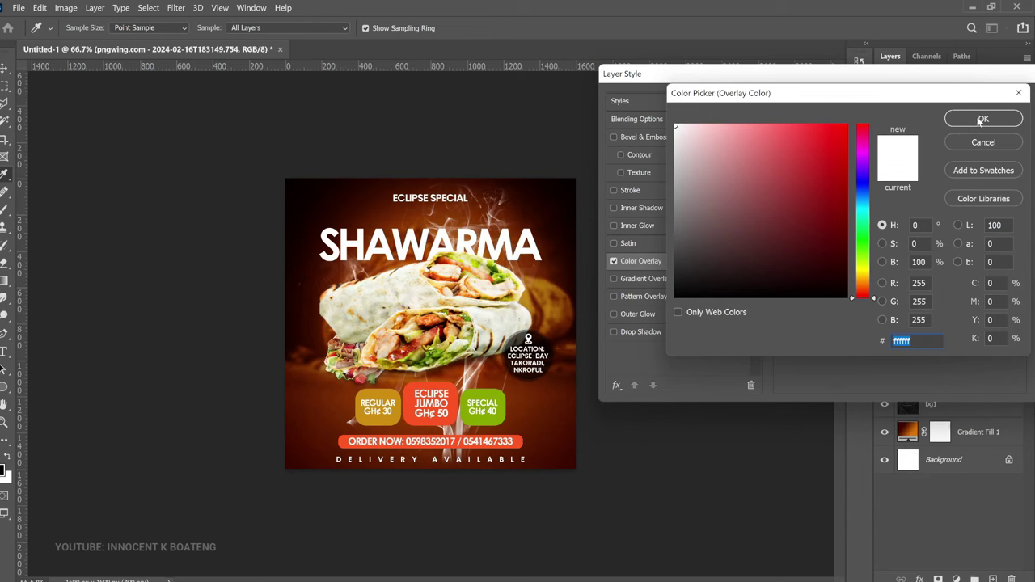
pyautogui.click(983, 116)
pyautogui.moveTo(976, 77); pyautogui.dragTo(929, 83)
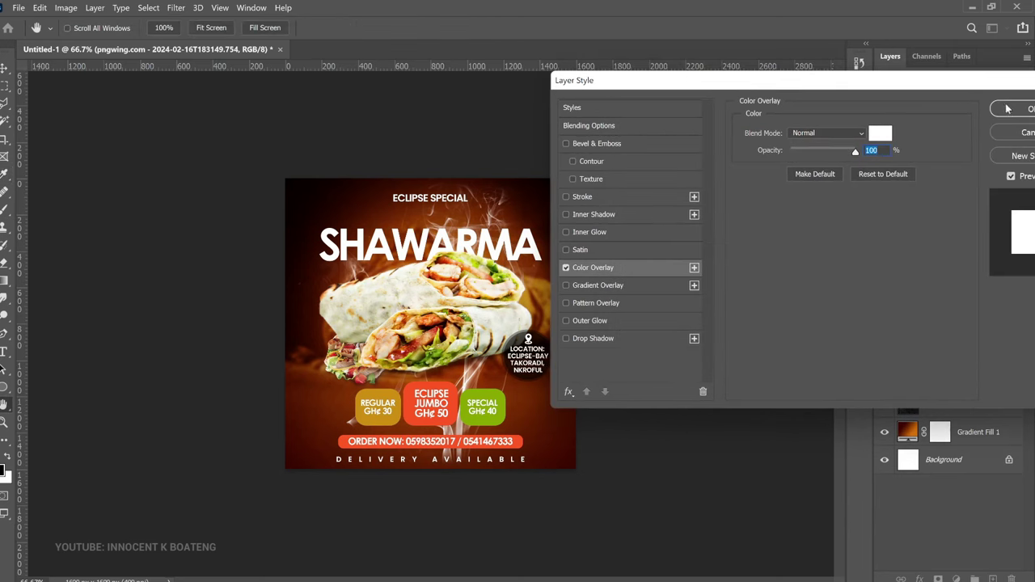
pyautogui.click(1010, 108)
pyautogui.rightClick(967, 296)
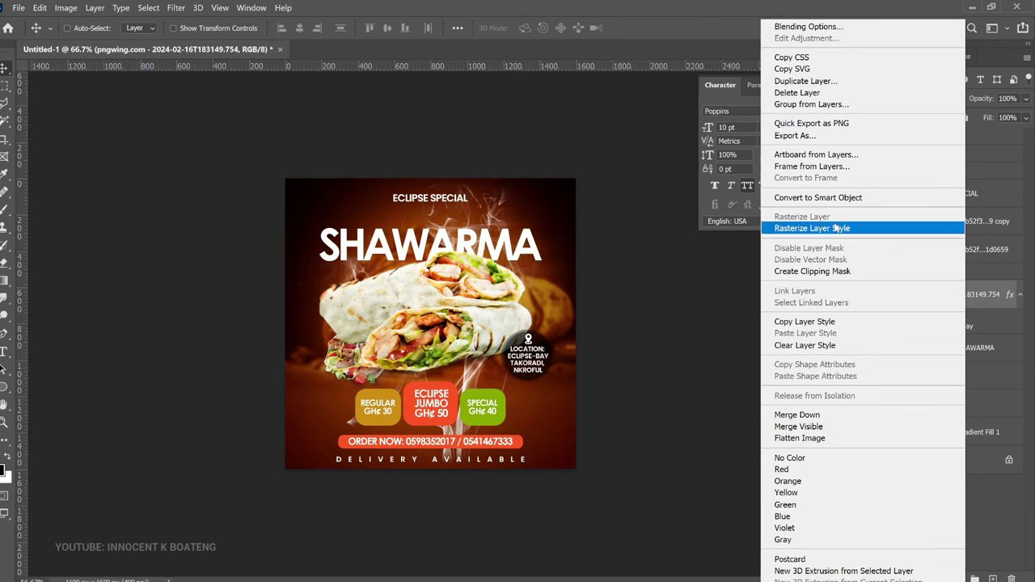
pyautogui.click(837, 229)
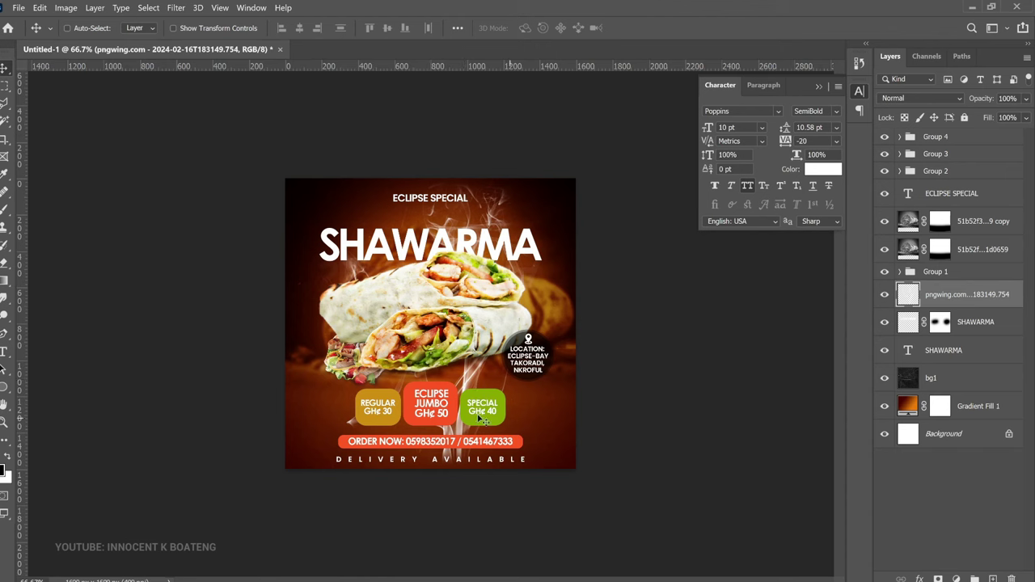
# Mask out the lower part of the smoke with a soft brush, scale the layer to about 94% and shift it slightly right
pyautogui.click(939, 579)
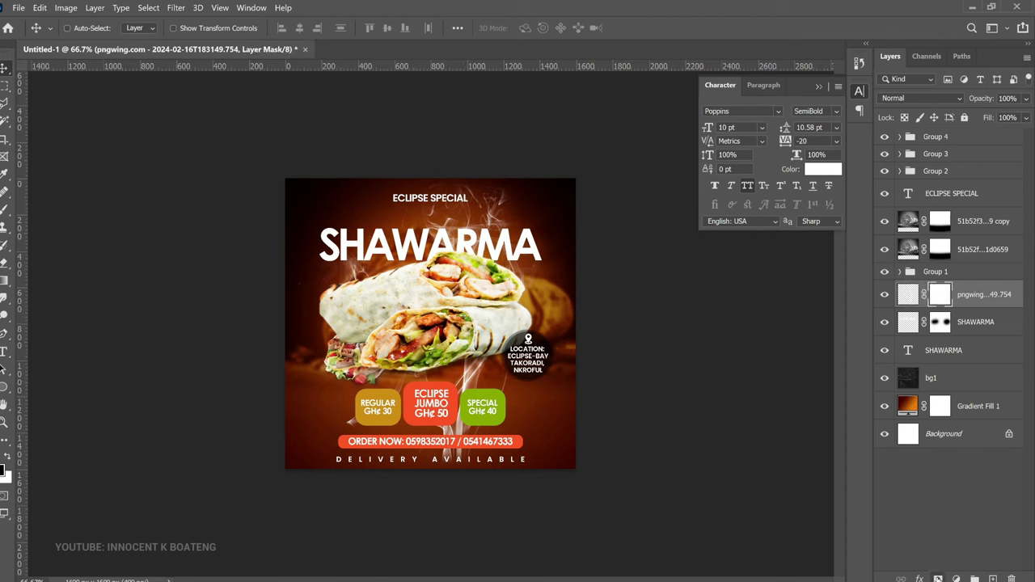
pyautogui.press('b')
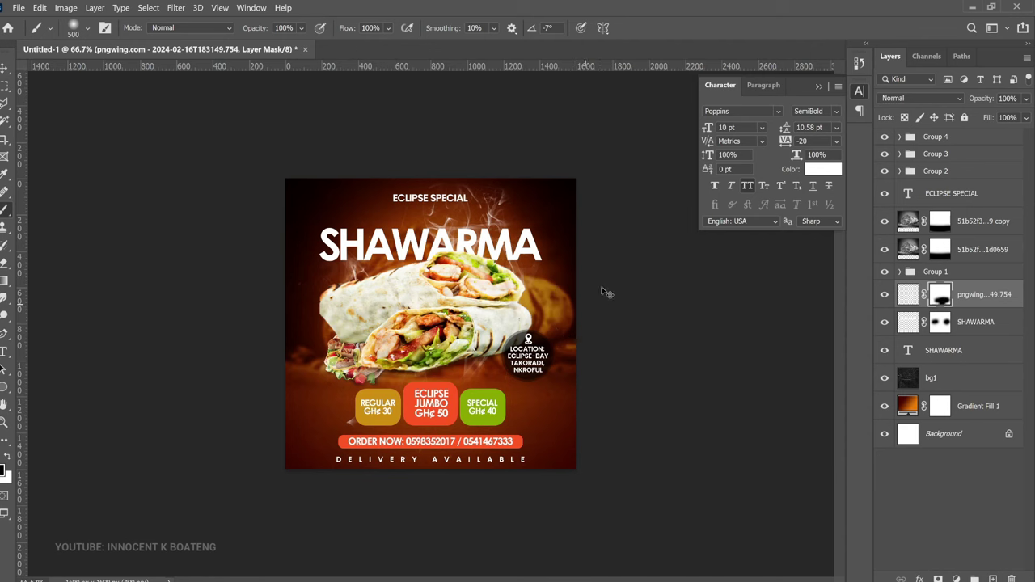
pyautogui.hotkey('ctrl', 't')
pyautogui.moveTo(534, 181); pyautogui.dragTo(522, 197)
pyautogui.moveTo(507, 271); pyautogui.dragTo(511, 275)
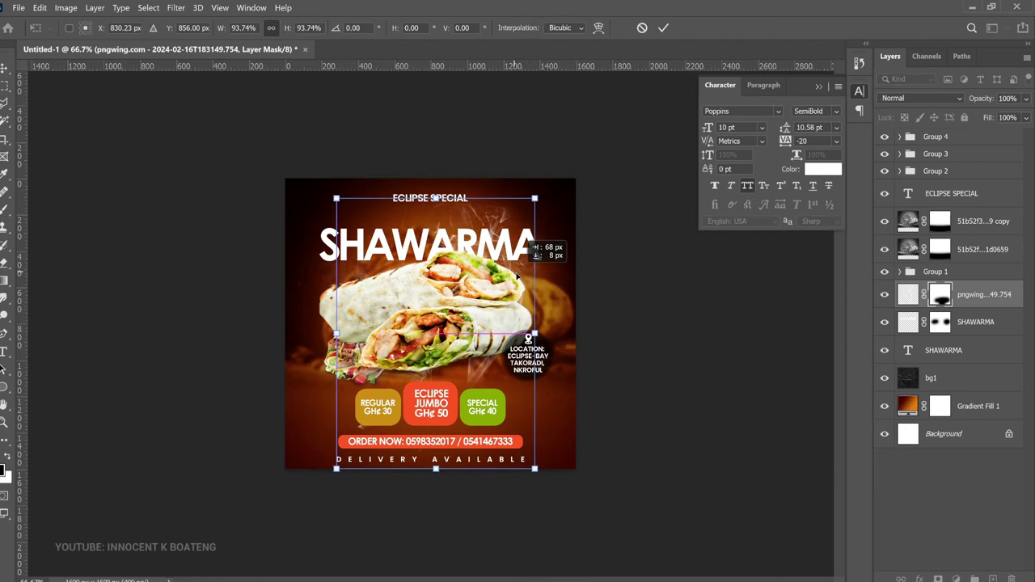
pyautogui.press('Return')
pyautogui.press('v')
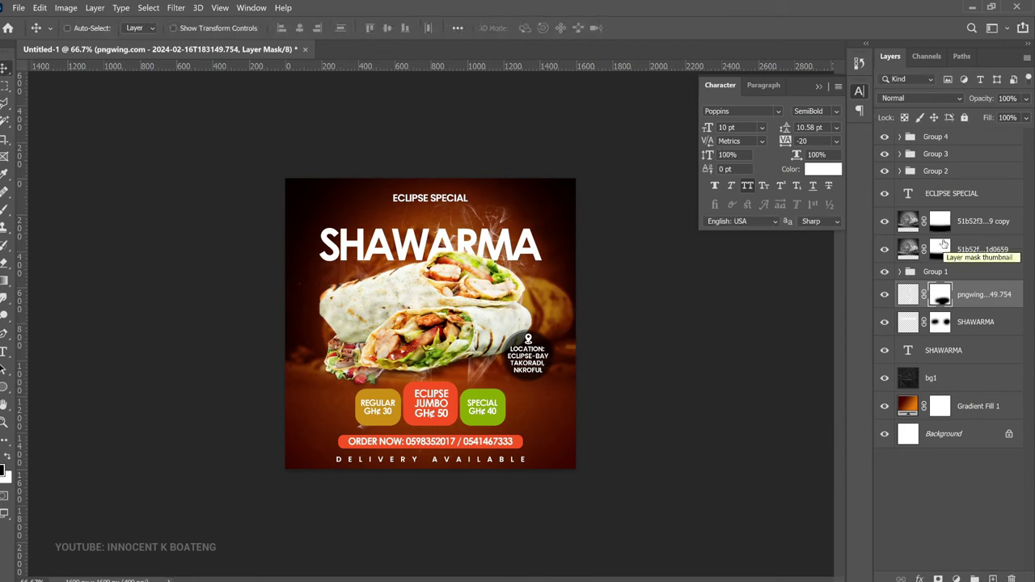
# Set the smoke layer's blend mode to Overlay and duplicate the layer three times
pyautogui.click(960, 100)
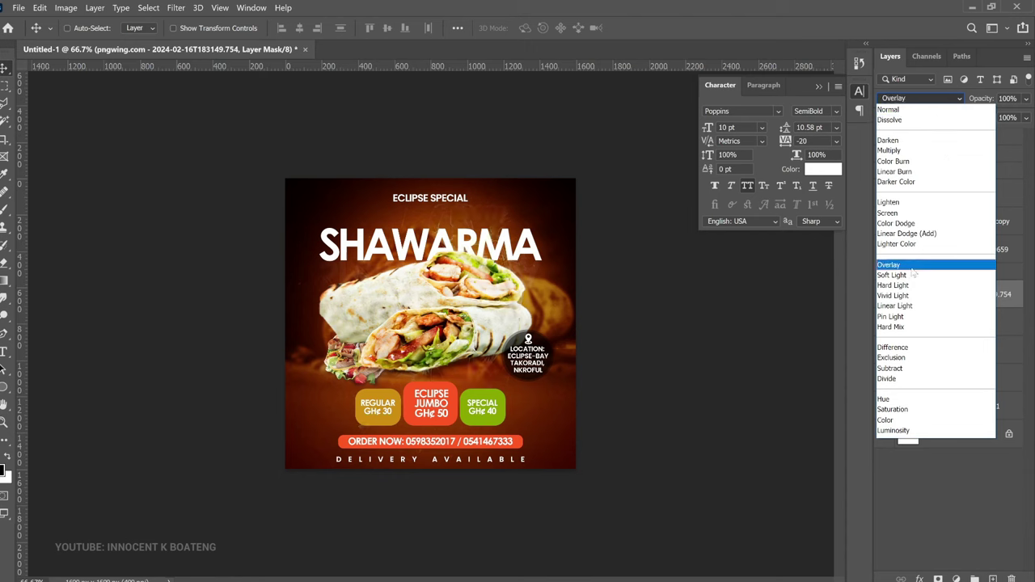
pyautogui.click(911, 267)
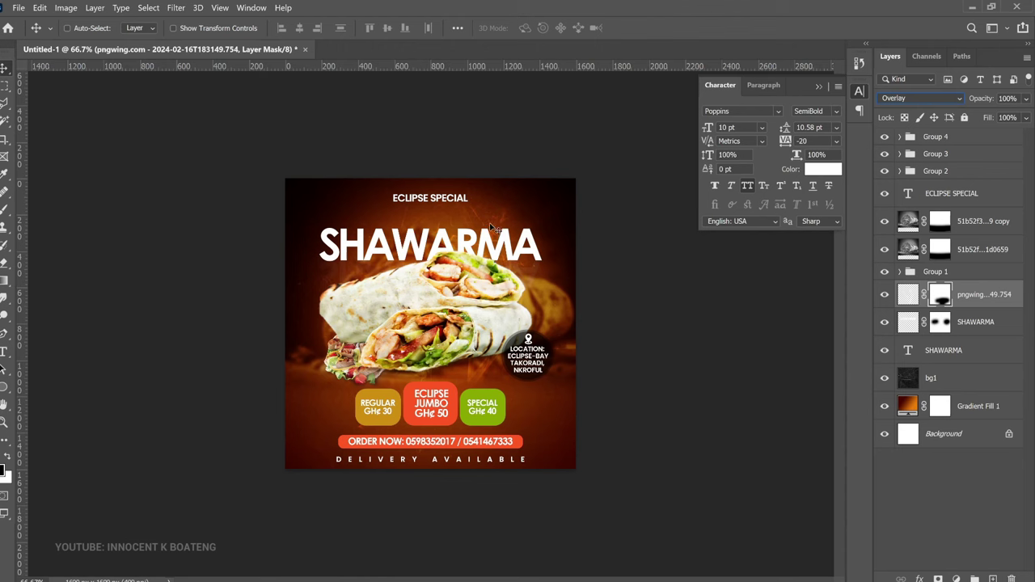
pyautogui.hotkey('ctrl', 'j')
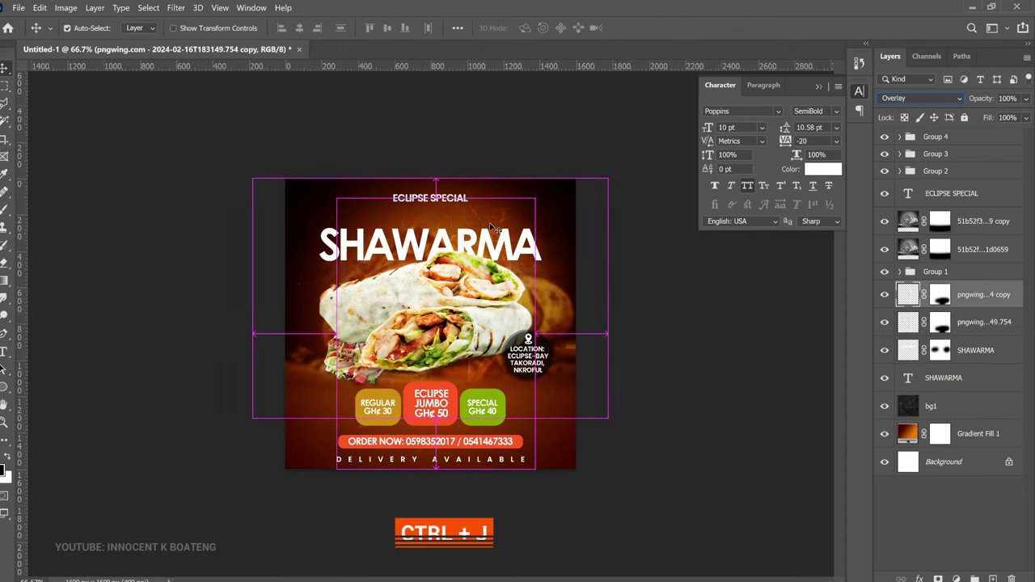
pyautogui.hotkey('ctrl', 'j')
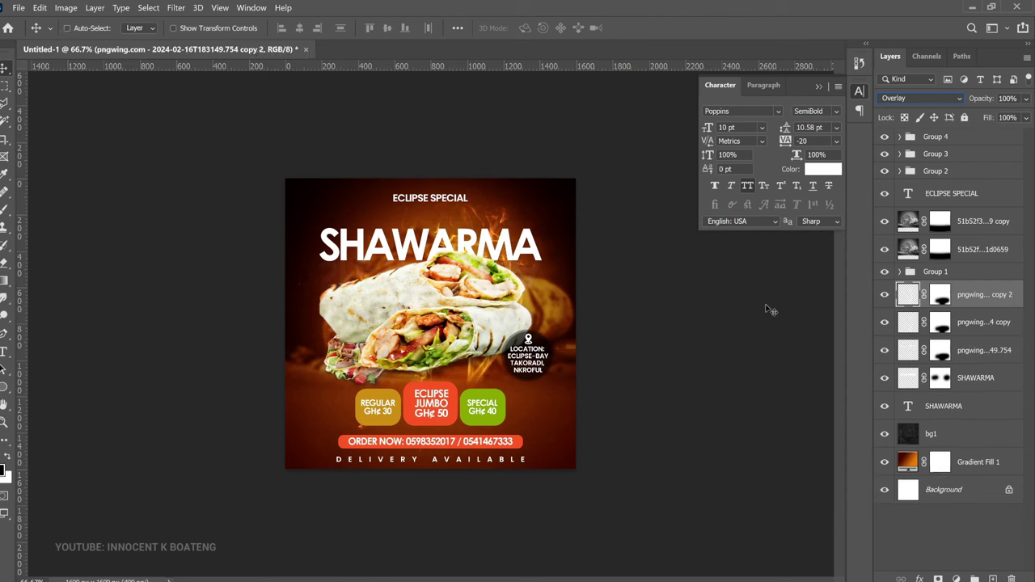
pyautogui.hotkey('ctrl', 'j')
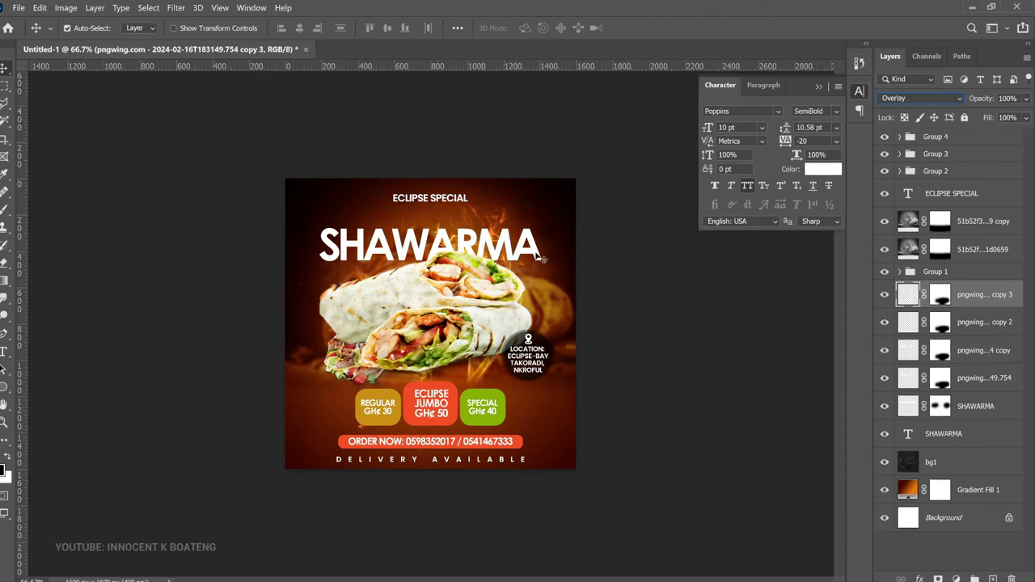
# Move the topmost smoke copy left, behind the left part of the SHAWARMA headline and wraps
pyautogui.moveTo(532, 258); pyautogui.dragTo(409, 271)
pyautogui.press('z')
pyautogui.click(458, 251)
pyautogui.keyDown('alt'); pyautogui.click(458, 252); pyautogui.keyUp('alt')
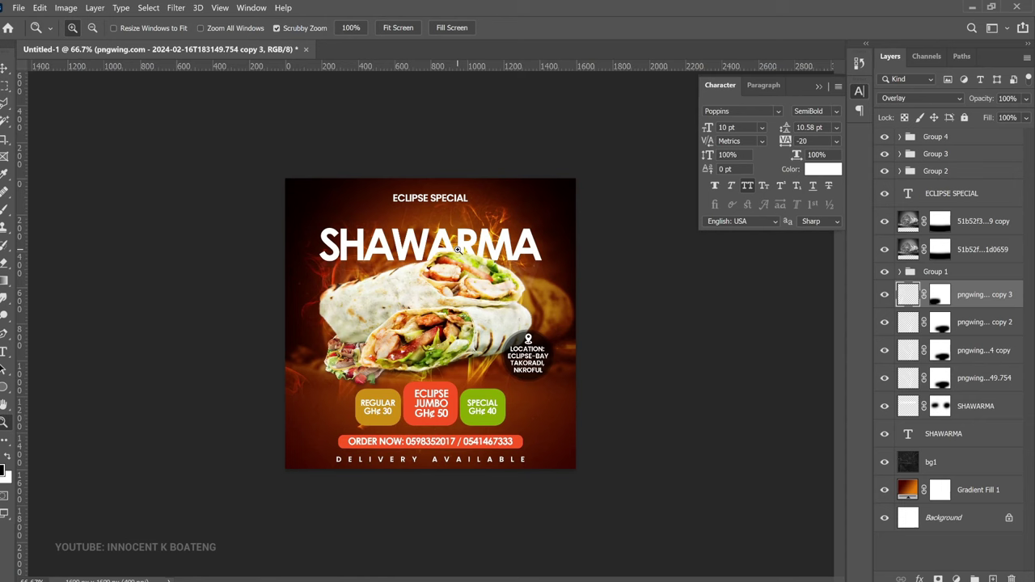
# Group the original smoke layer with its three copies
pyautogui.keyDown('shift'); pyautogui.click(990, 385); pyautogui.keyUp('shift')
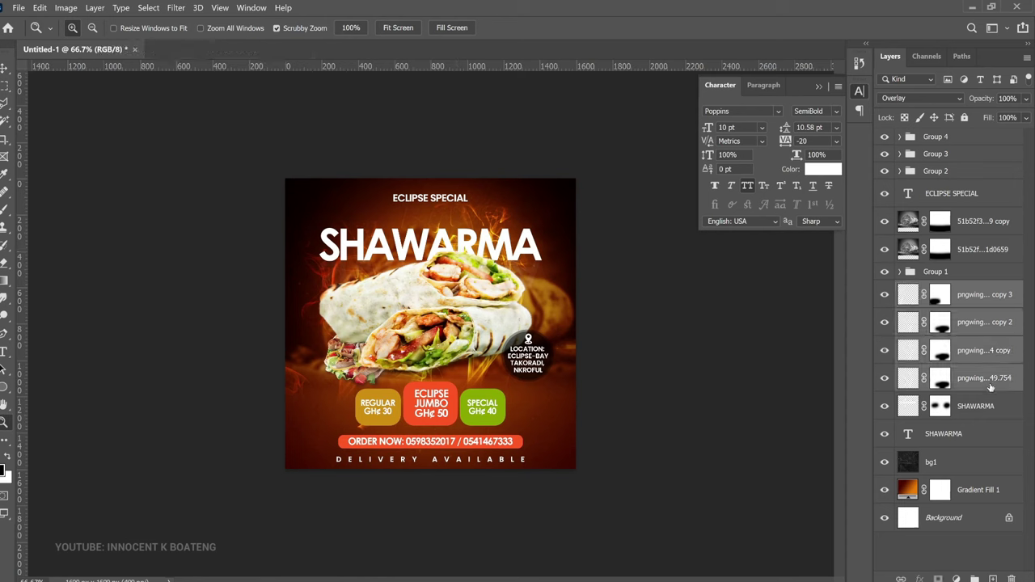
pyautogui.hotkey('ctrl', 'g')
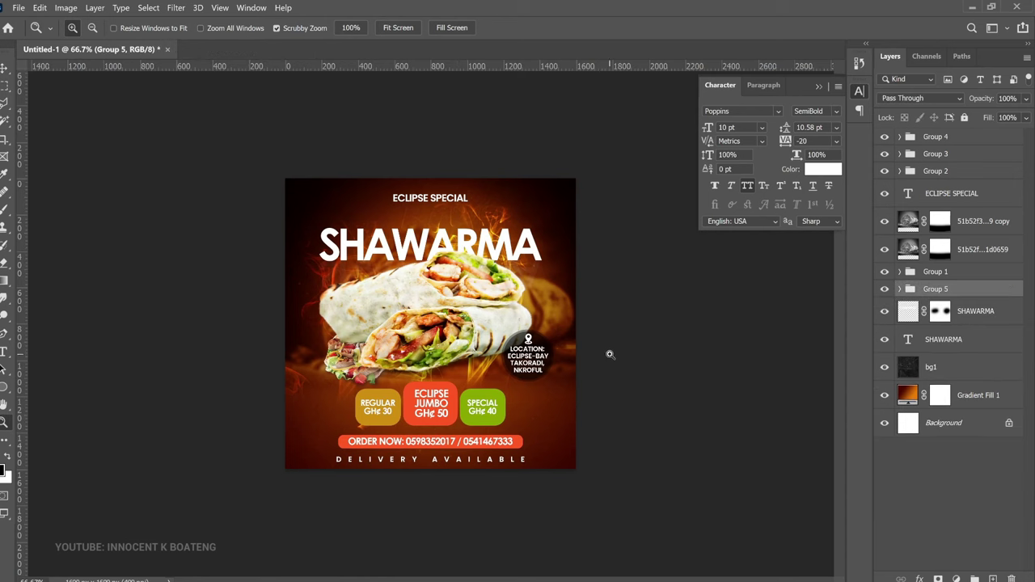
pyautogui.hotkey('ctrl', '1')
pyautogui.press('v')
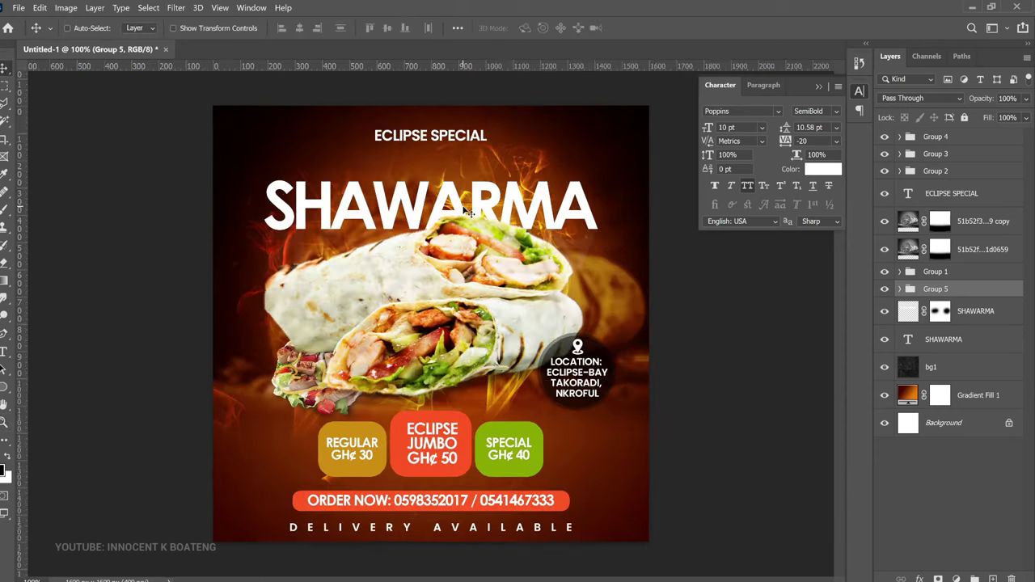